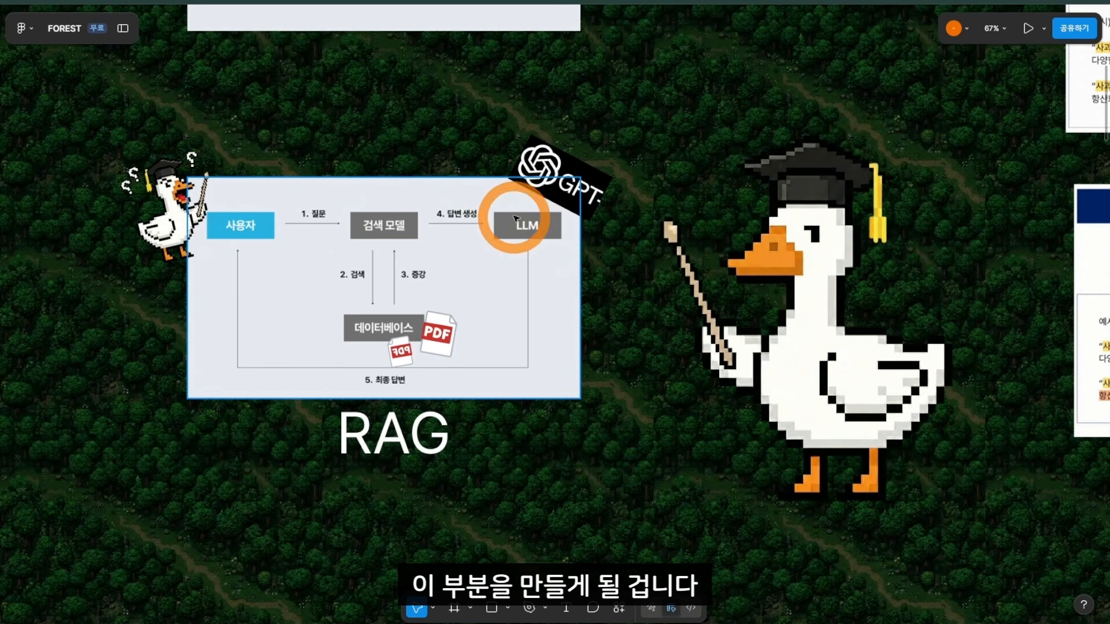
Step: Browse the RAG architecture and document-pipeline diagrams on the whiteboard
drag(787, 425, 570, 26)
scroll(763, 292, down, 5)
drag(758, 335, 787, 2)
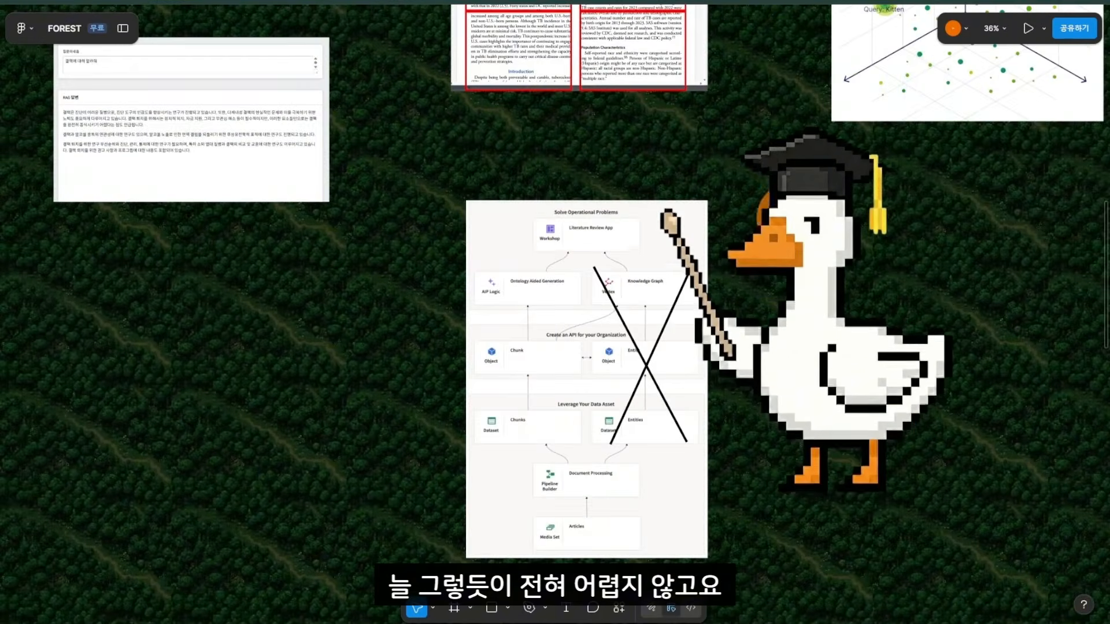
drag(775, 312, 803, 209)
scroll(578, 181, up, 5)
drag(881, 205, 818, 126)
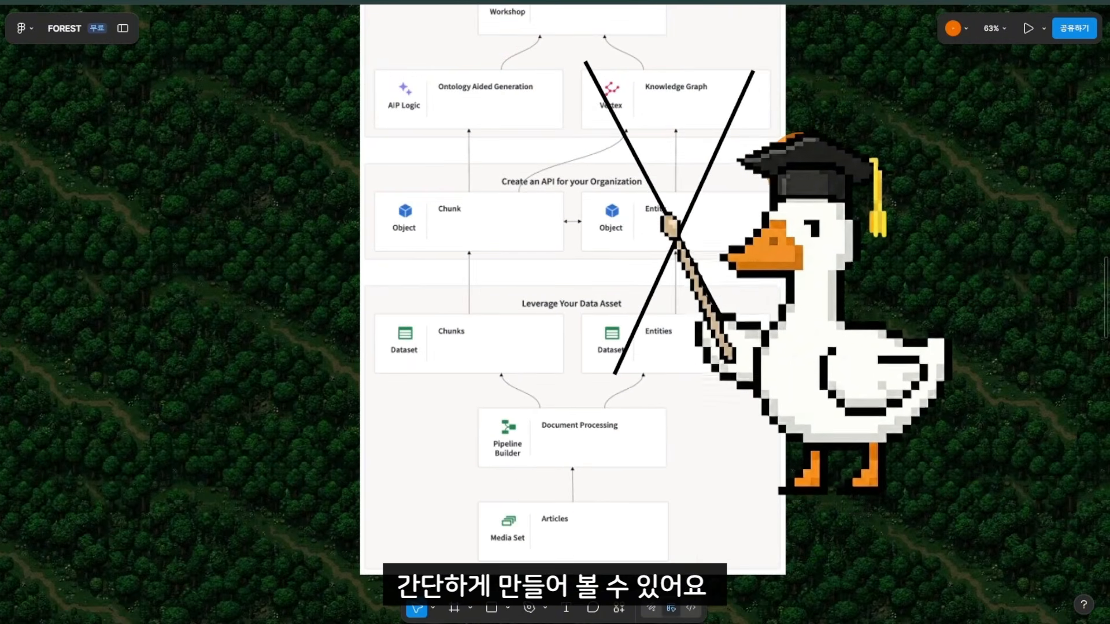
drag(834, 192, 760, 197)
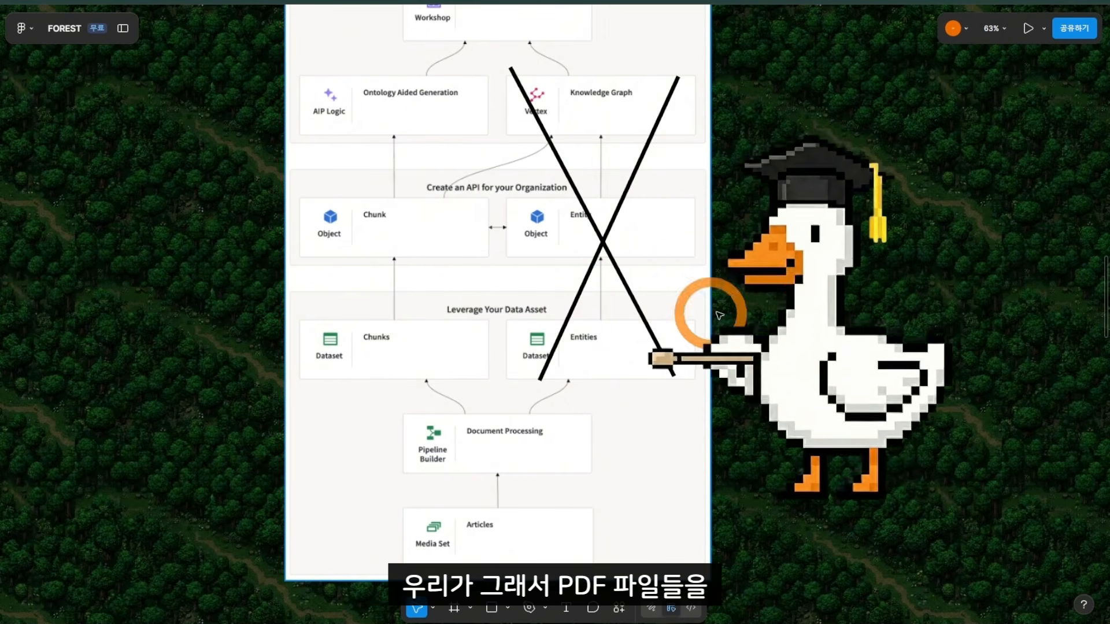
drag(719, 315, 729, 389)
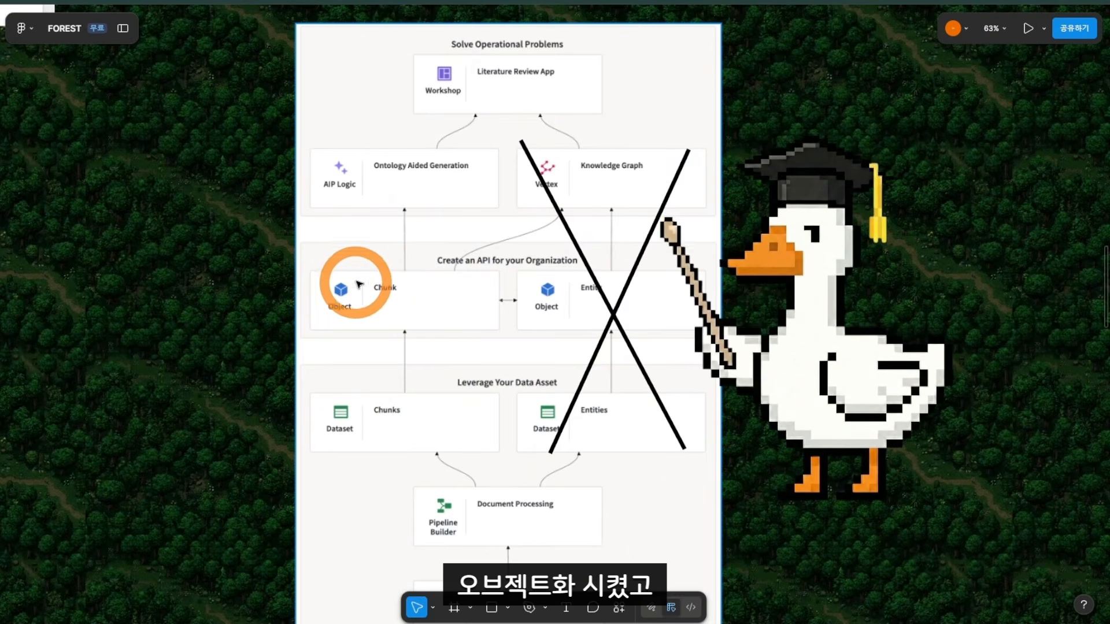
scroll(694, 239, up, 3)
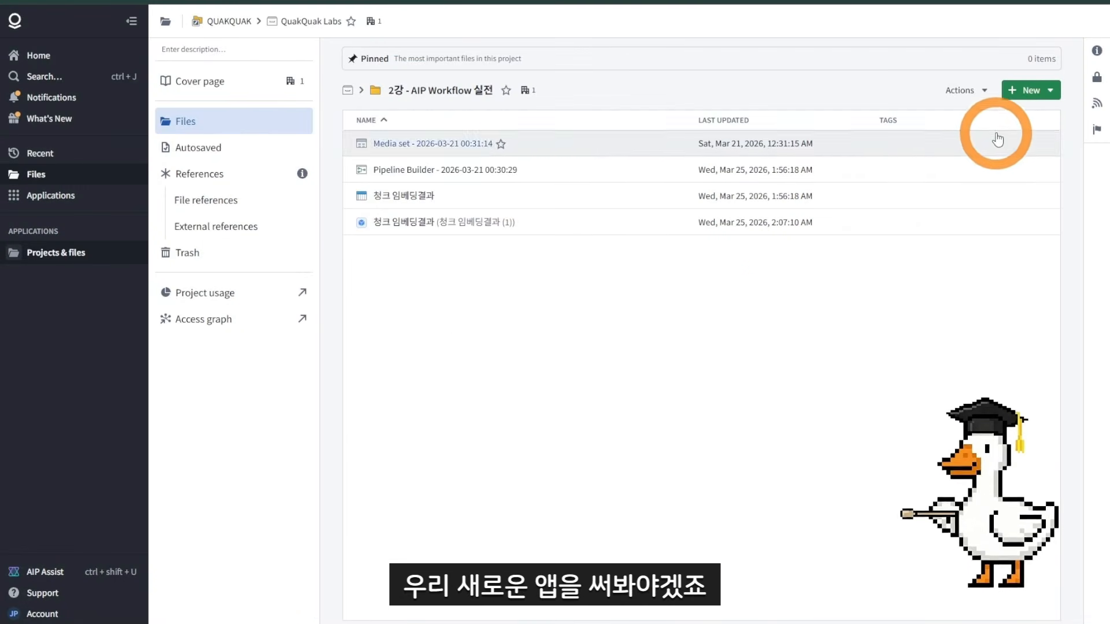
Step: Create a new AIP Logic file with the default name in the 2강 - AIP Workflow 실전 folder
click(1048, 90)
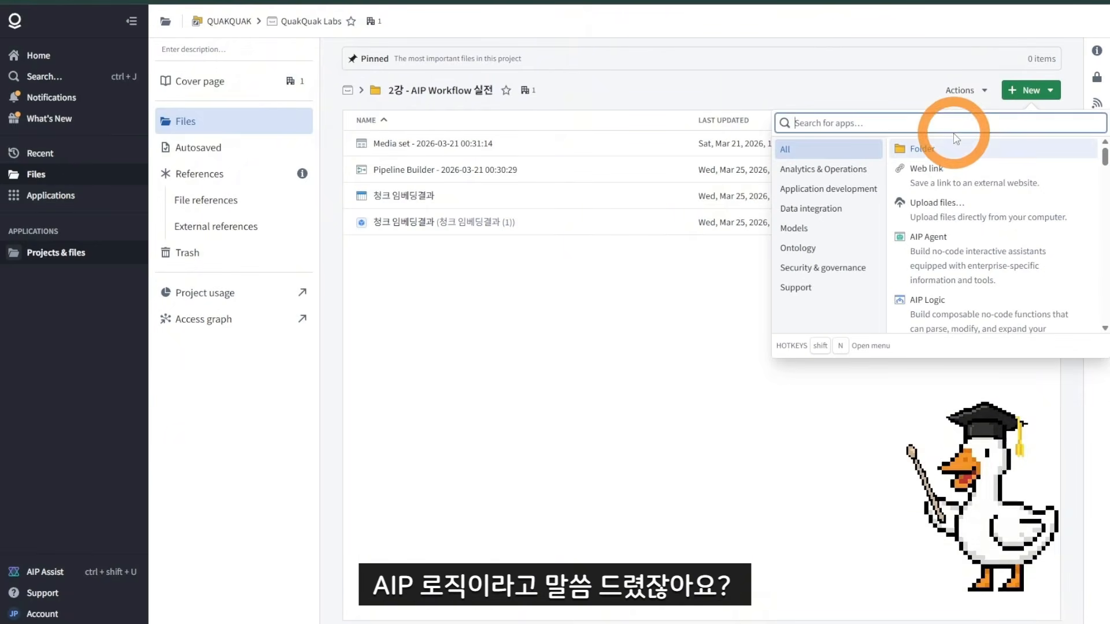
text(aip)
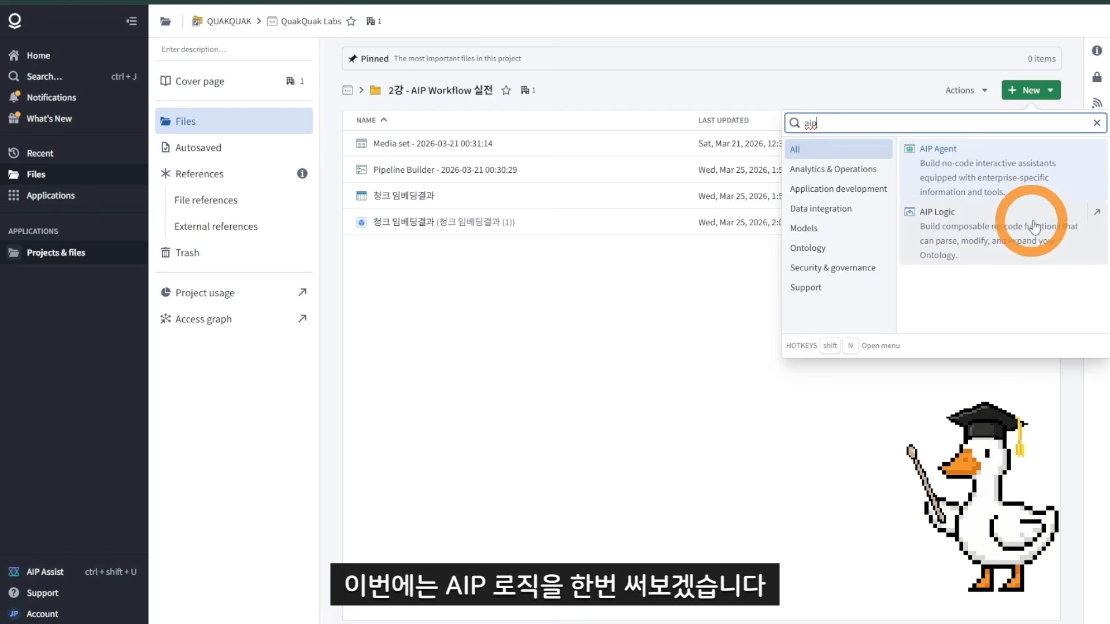
click(1096, 214)
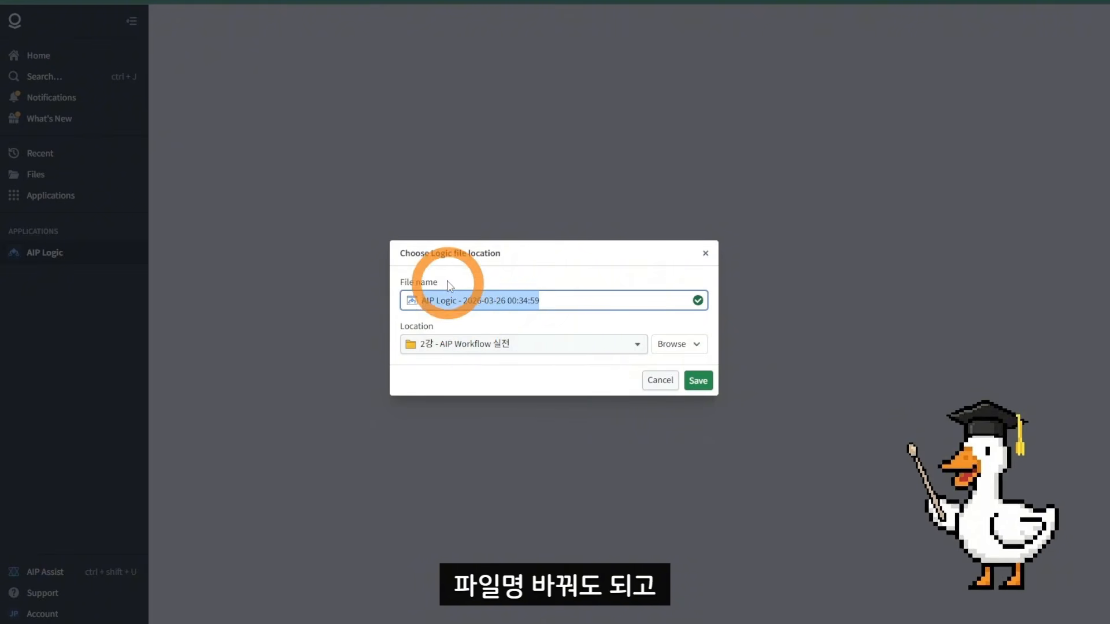
click(699, 380)
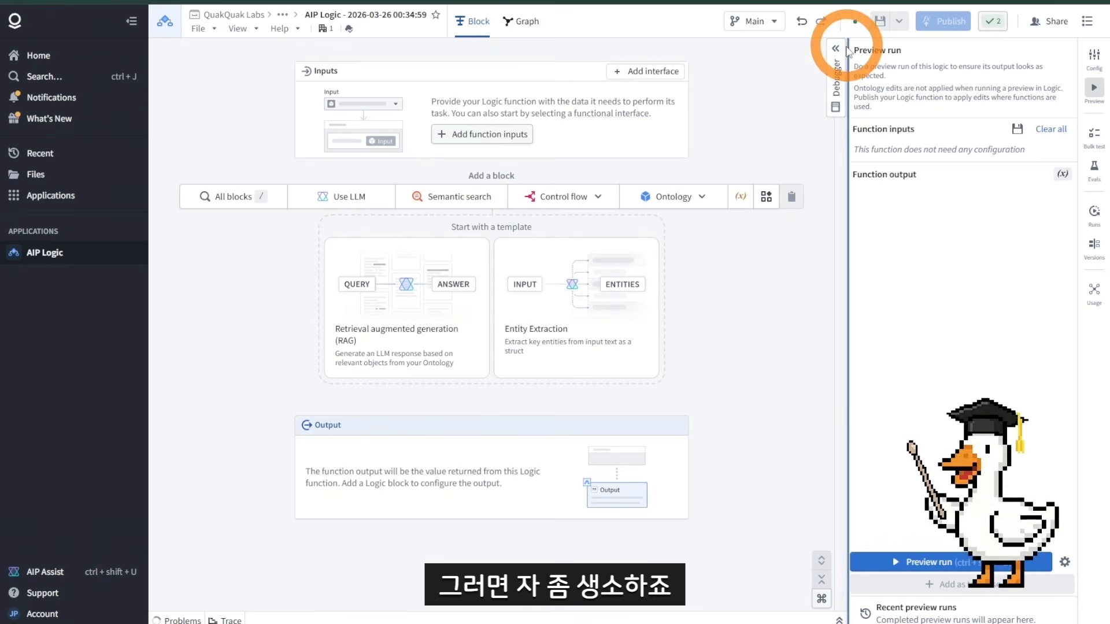
Step: Collapse the preview run panel beside the Logic editor
click(837, 55)
click(836, 53)
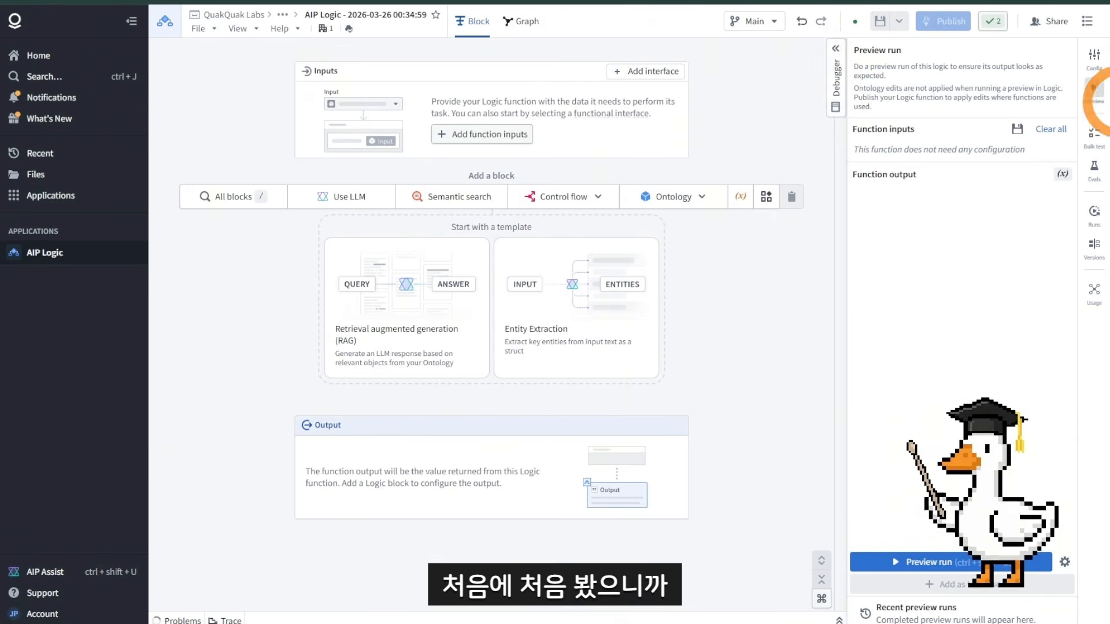
click(1093, 88)
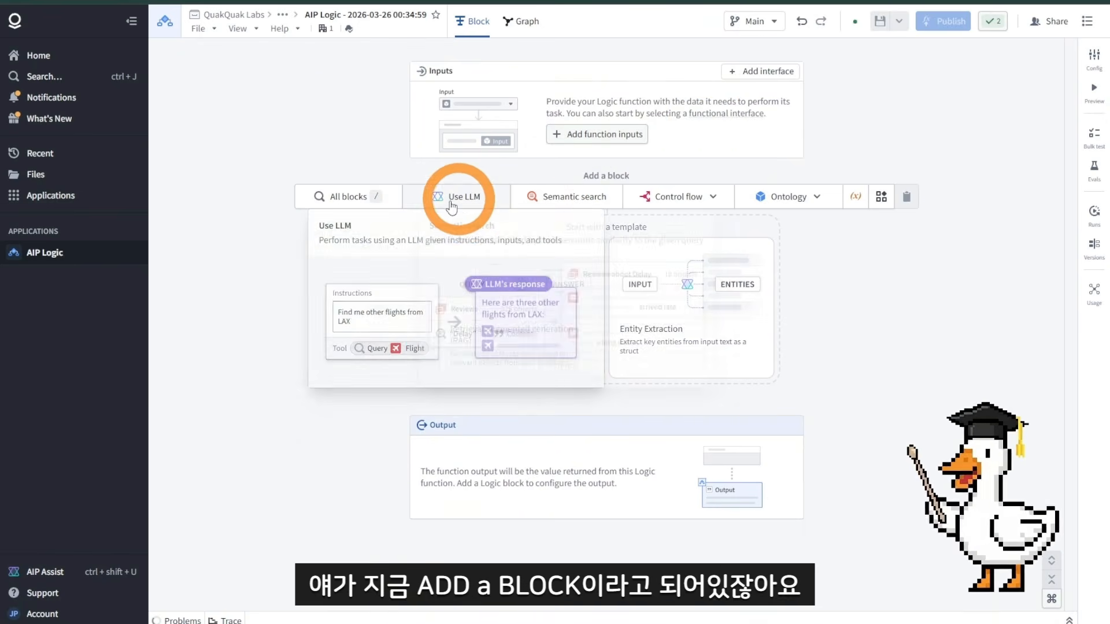
Step: Try adding a Use LLM block and a Semantic search block, removing each again
mouse_move(485, 209)
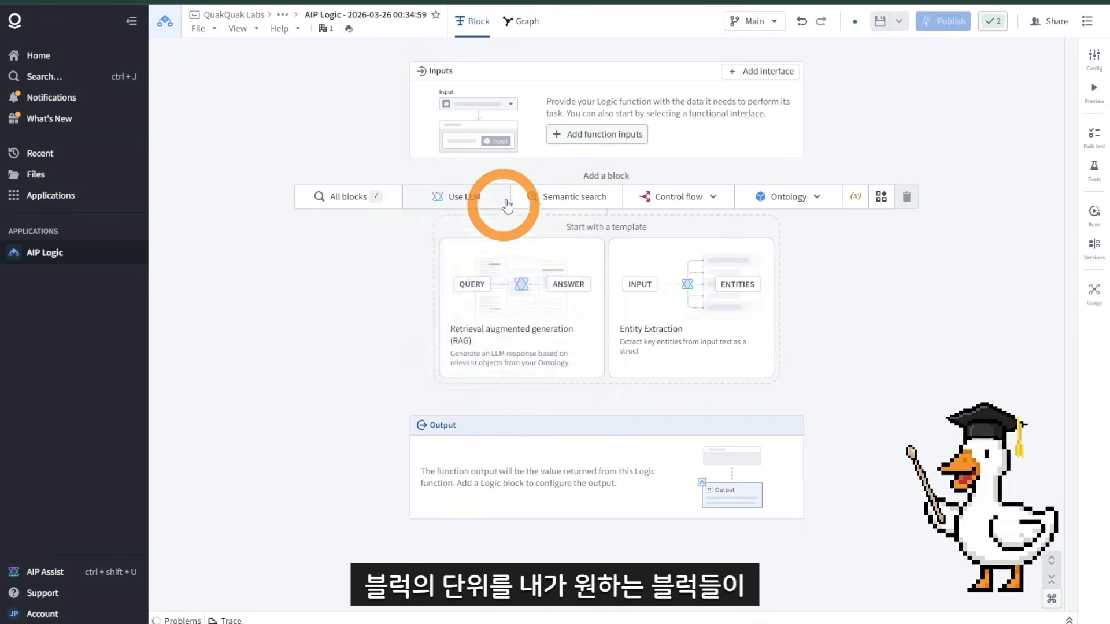
click(485, 197)
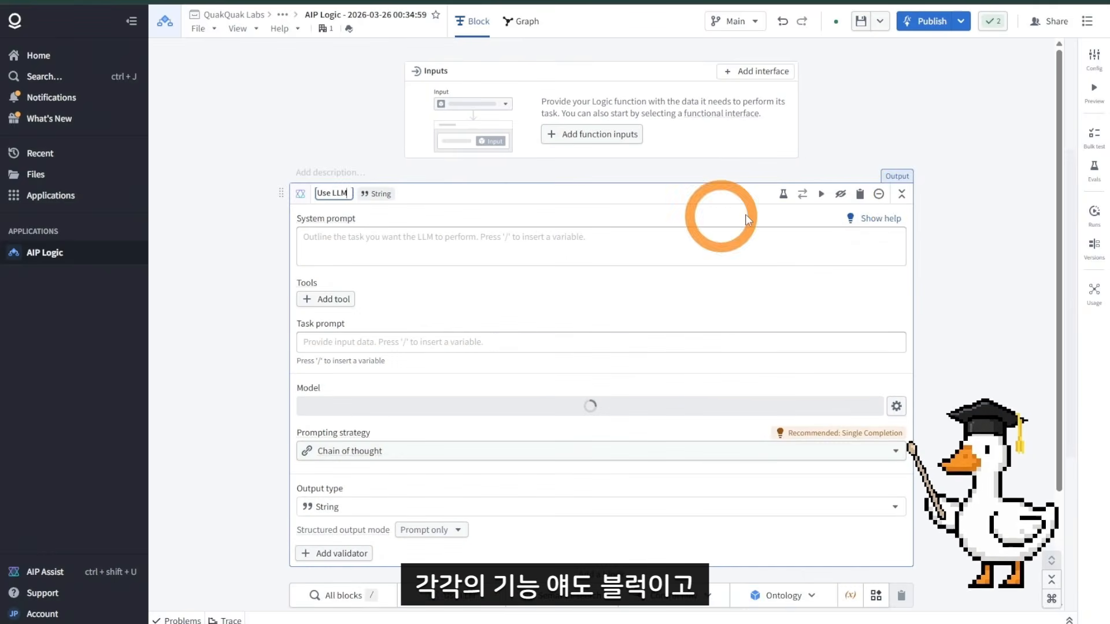
click(901, 195)
click(506, 267)
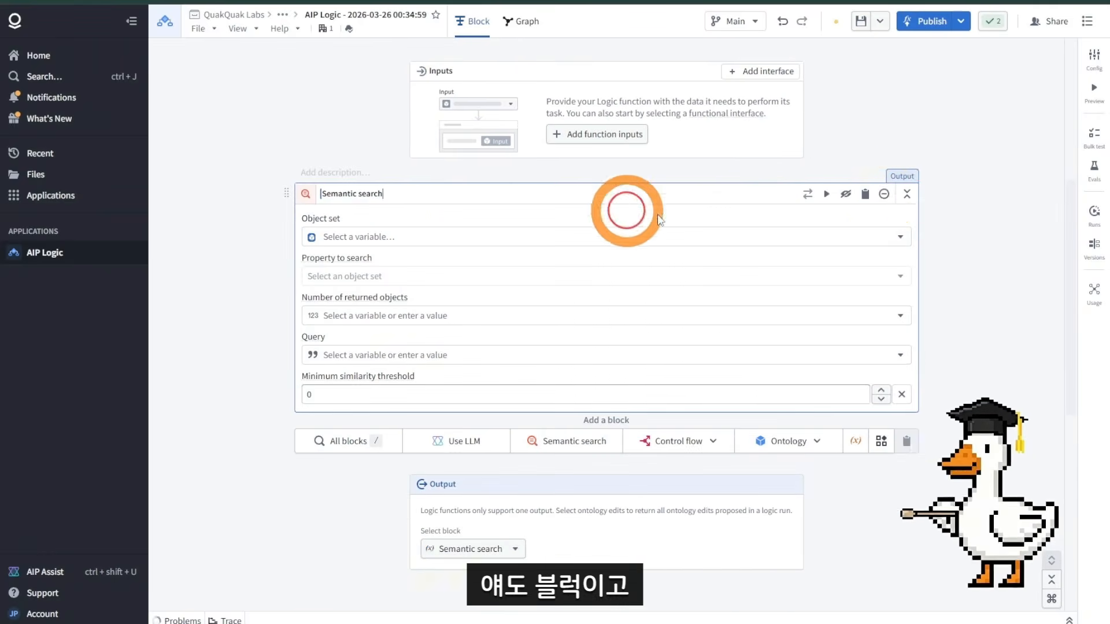
click(905, 199)
Step: Browse control flow options and add an Array position function block from all blocks, then remove it
click(715, 203)
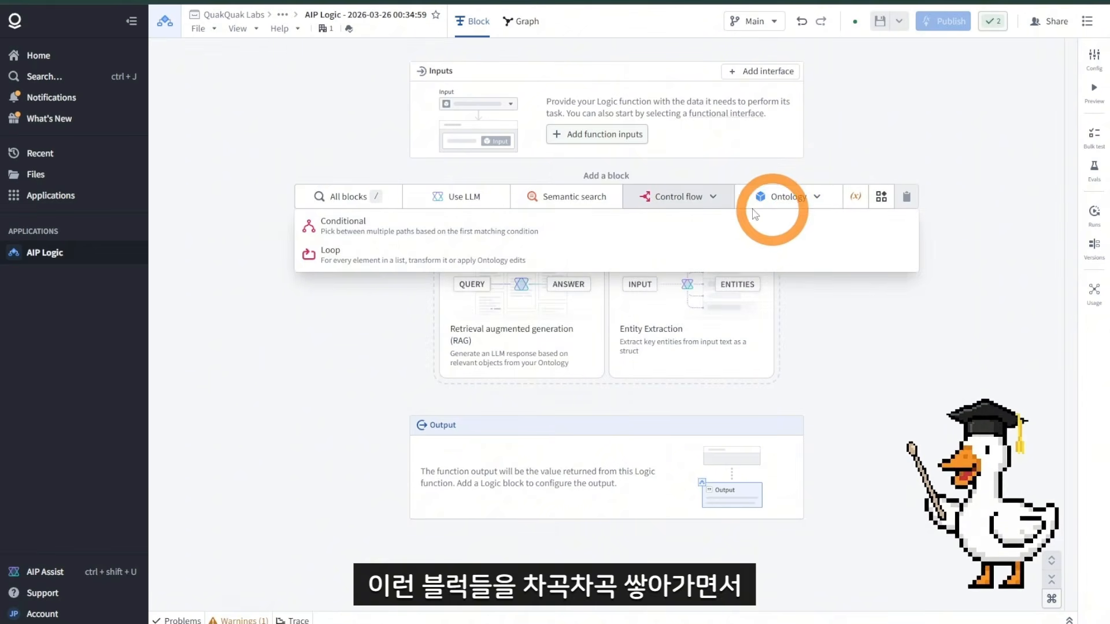
click(836, 201)
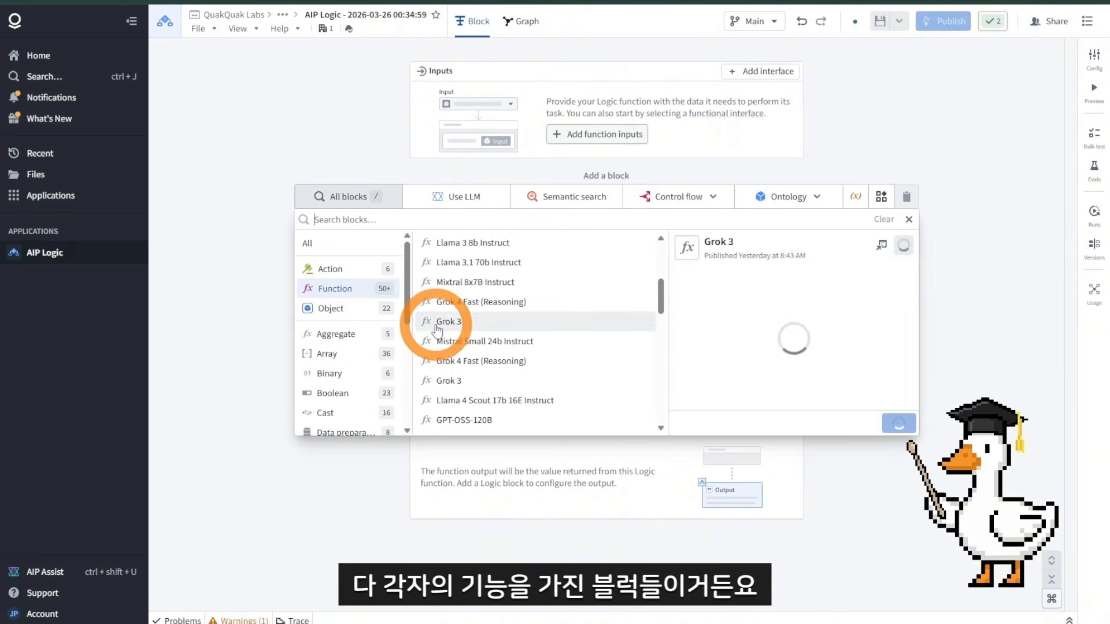
click(327, 353)
click(431, 389)
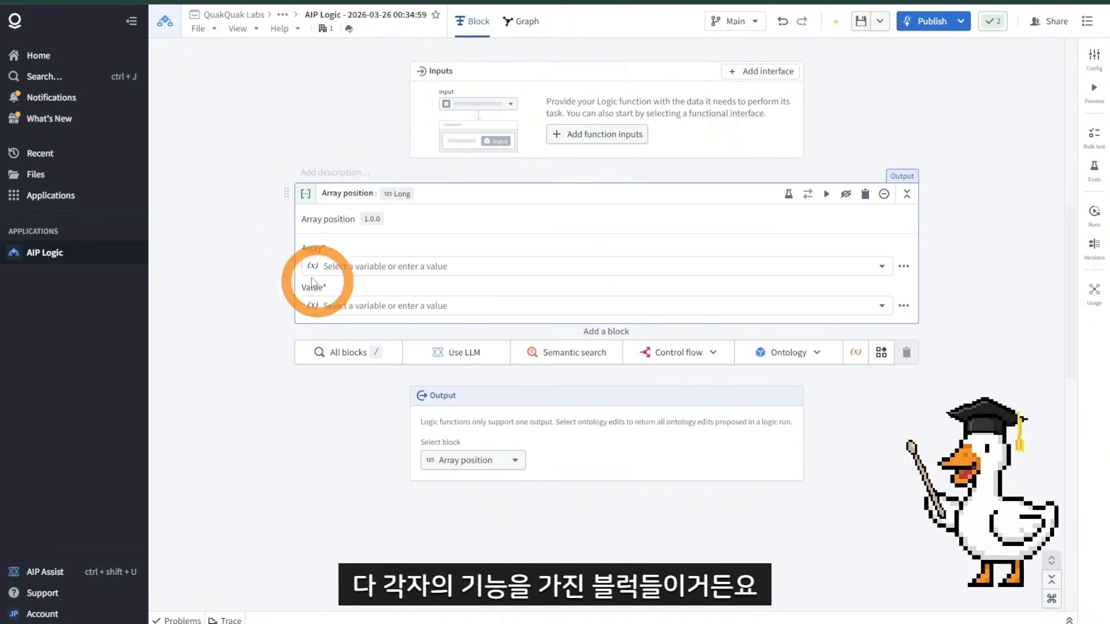
click(906, 193)
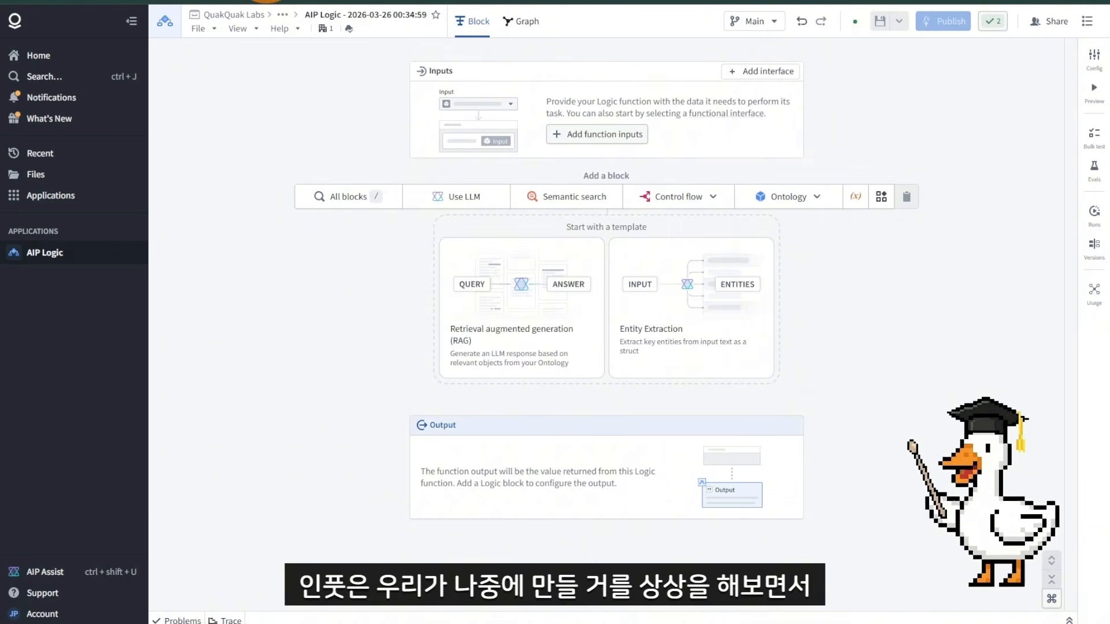
Step: Switch to the Workshop app to view the question box and RAG answer layout
click(264, 1)
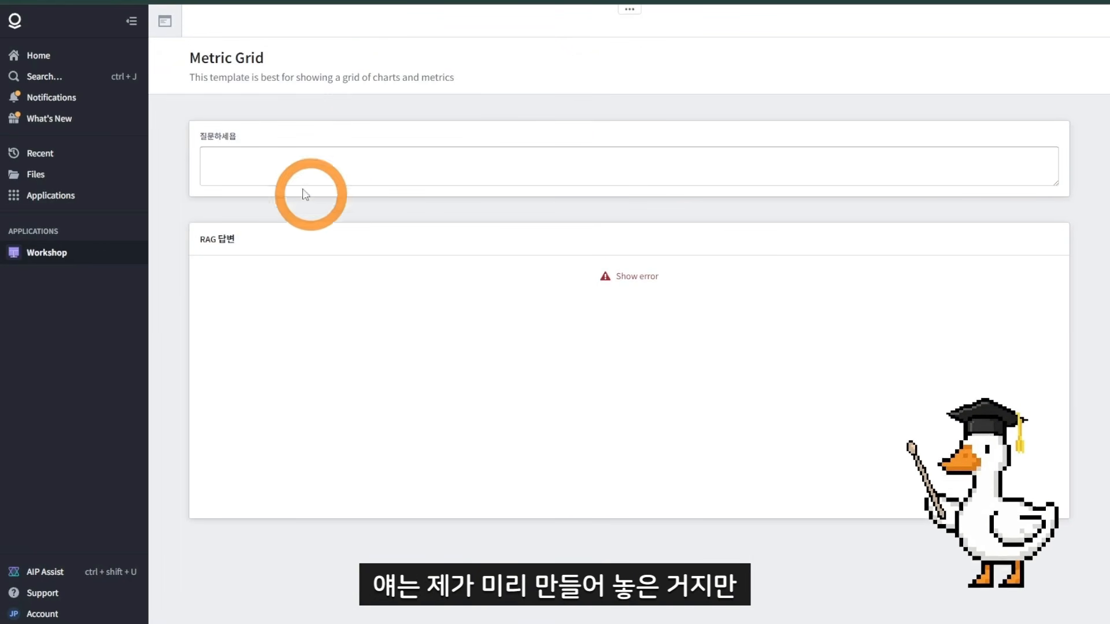
click(250, 166)
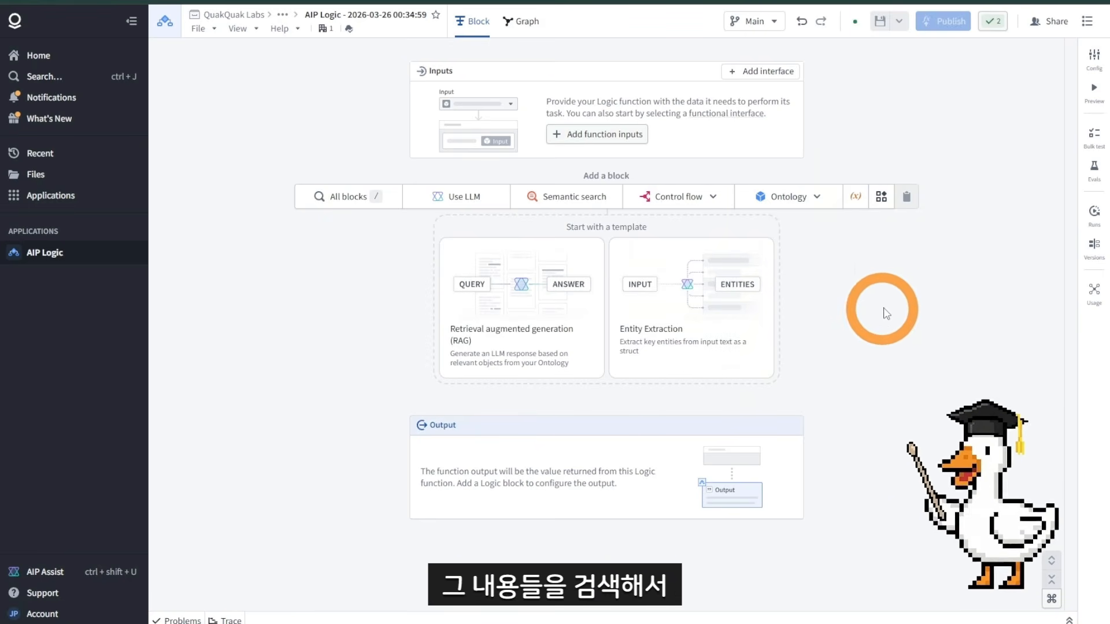
Step: Add a required String function input named 사용자질문
mouse_move(816, 211)
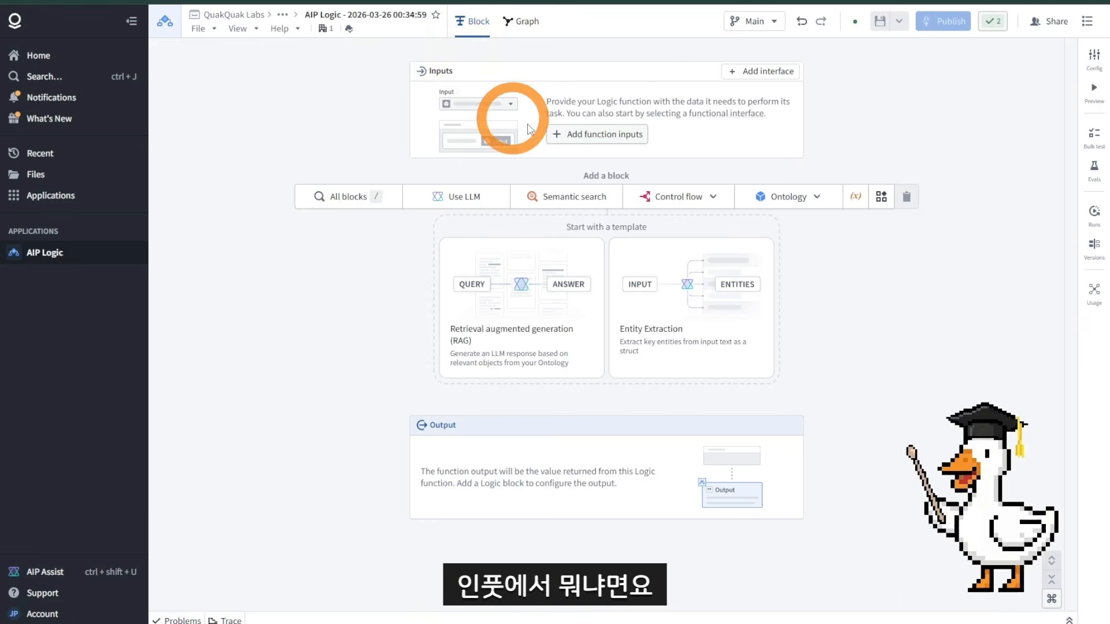
click(573, 133)
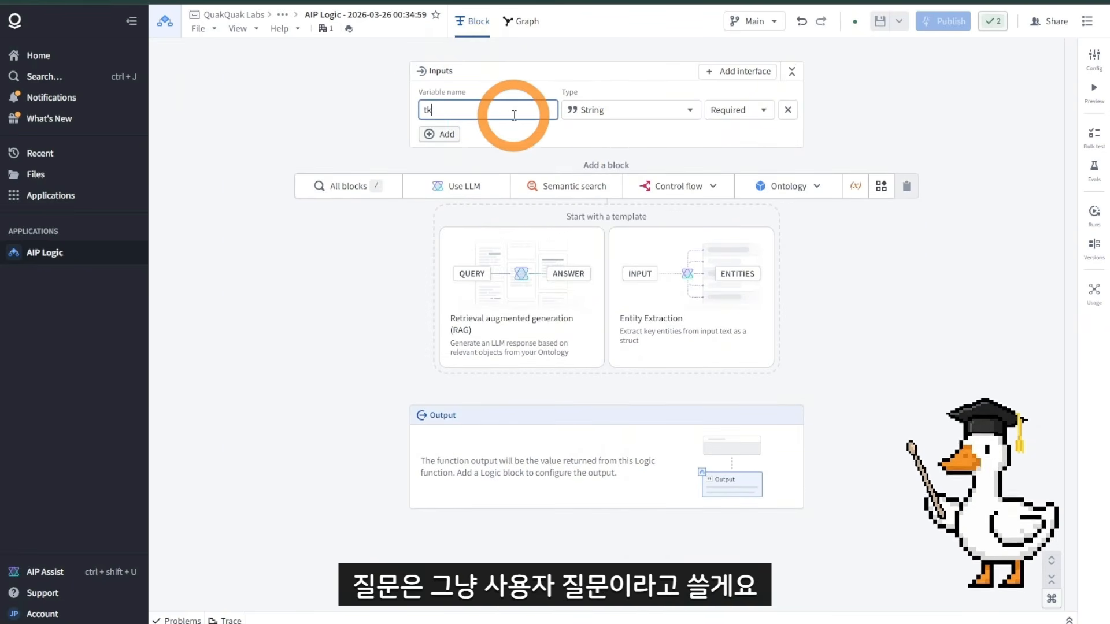
key(BackSpace)
key(BackSpace)
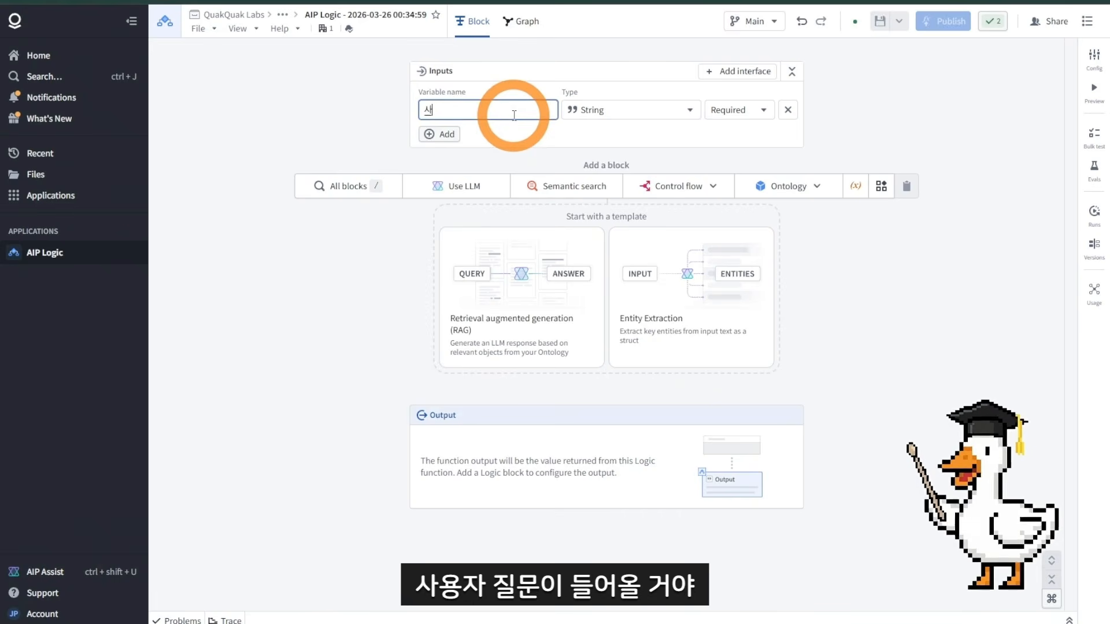
text(사용이)
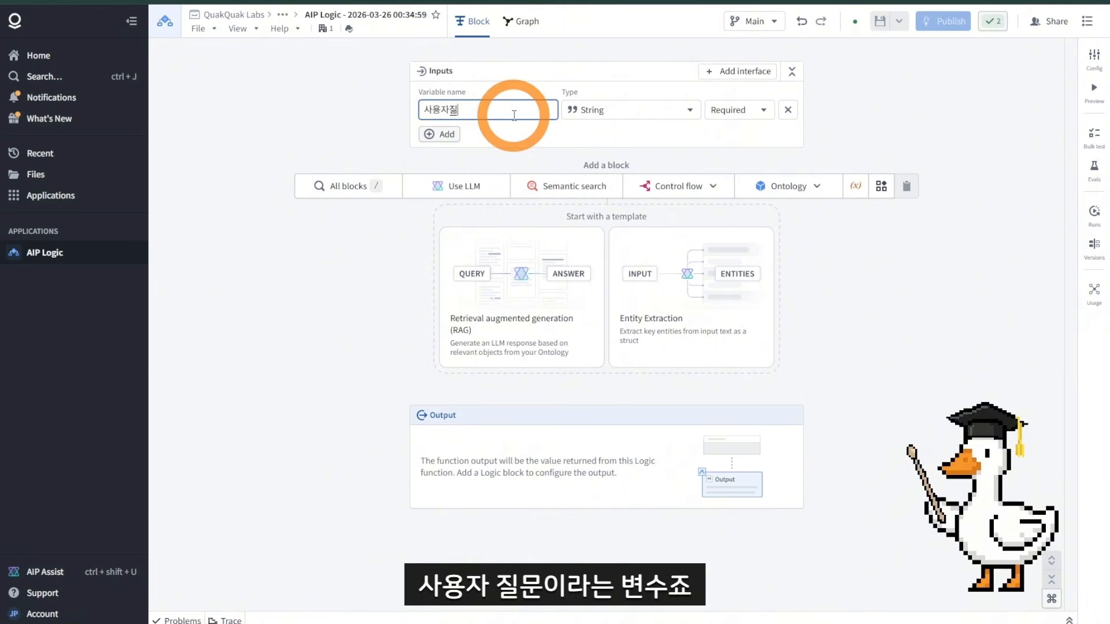
click(542, 137)
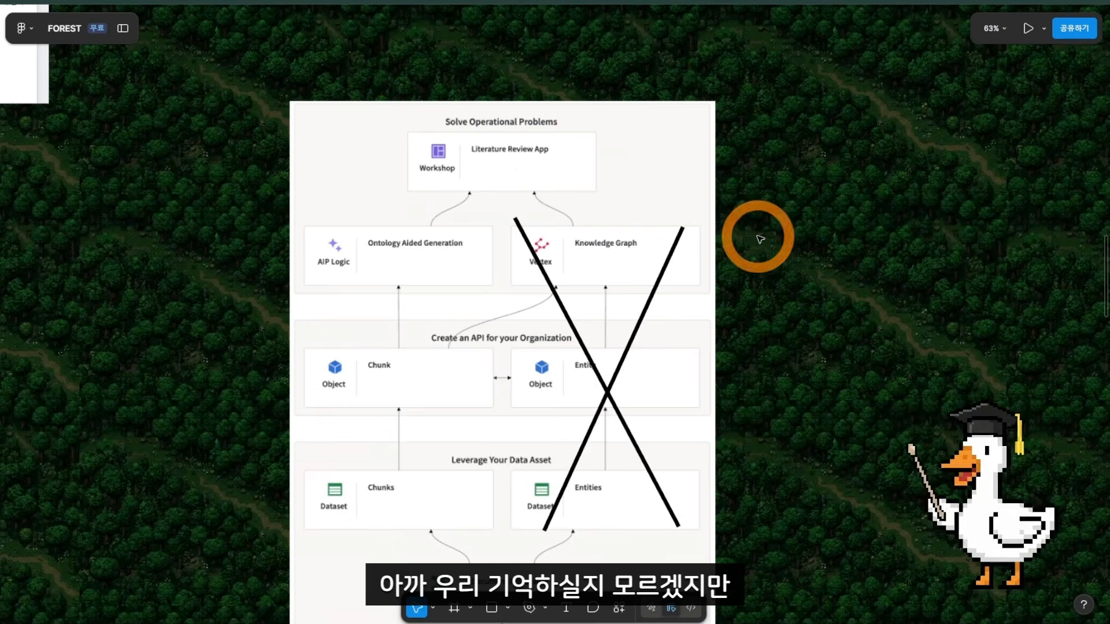
Step: Review the keyword search, semantic search and vector embedding slides on the whiteboard
scroll(756, 235, down, 3)
drag(694, 148, 678, 388)
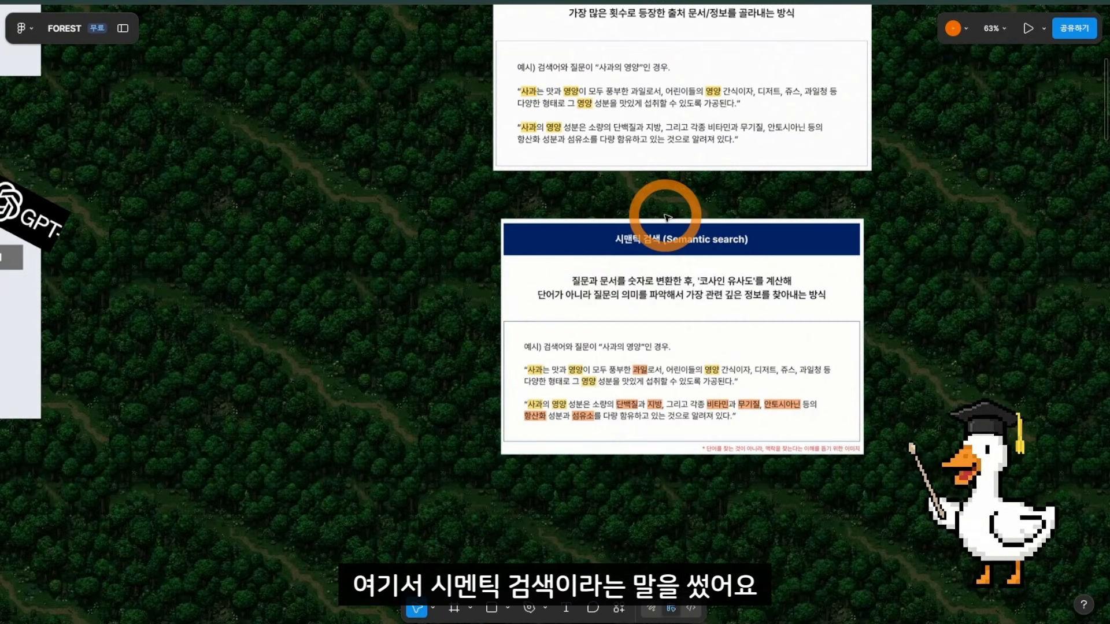
drag(665, 217, 634, 297)
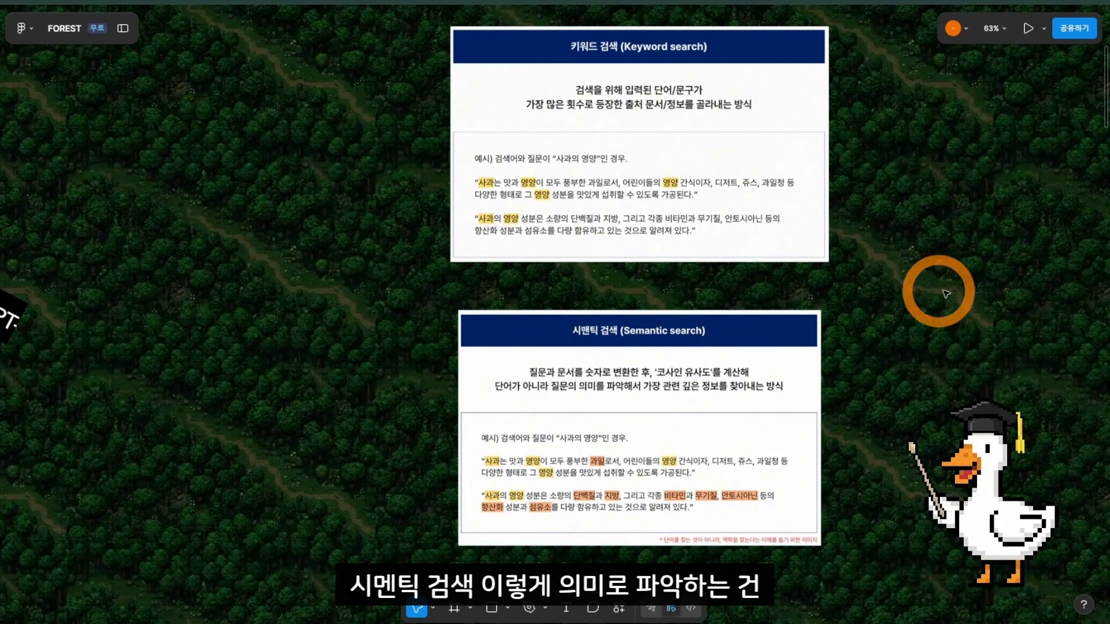
click(625, 443)
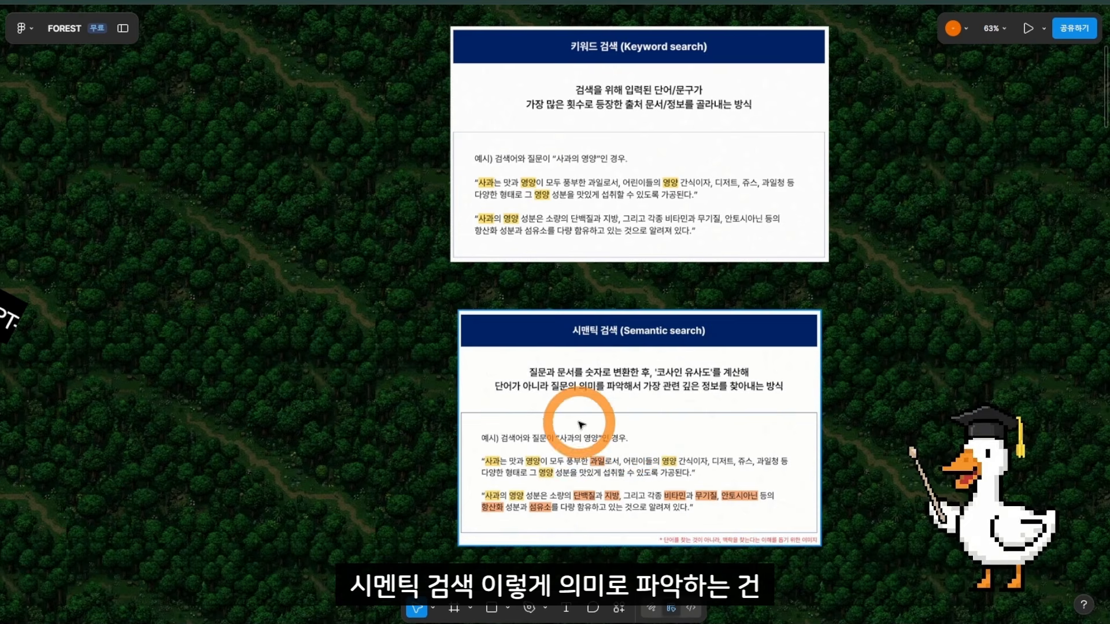
drag(918, 413, 667, 317)
scroll(739, 343, down, 5)
drag(737, 351, 495, 349)
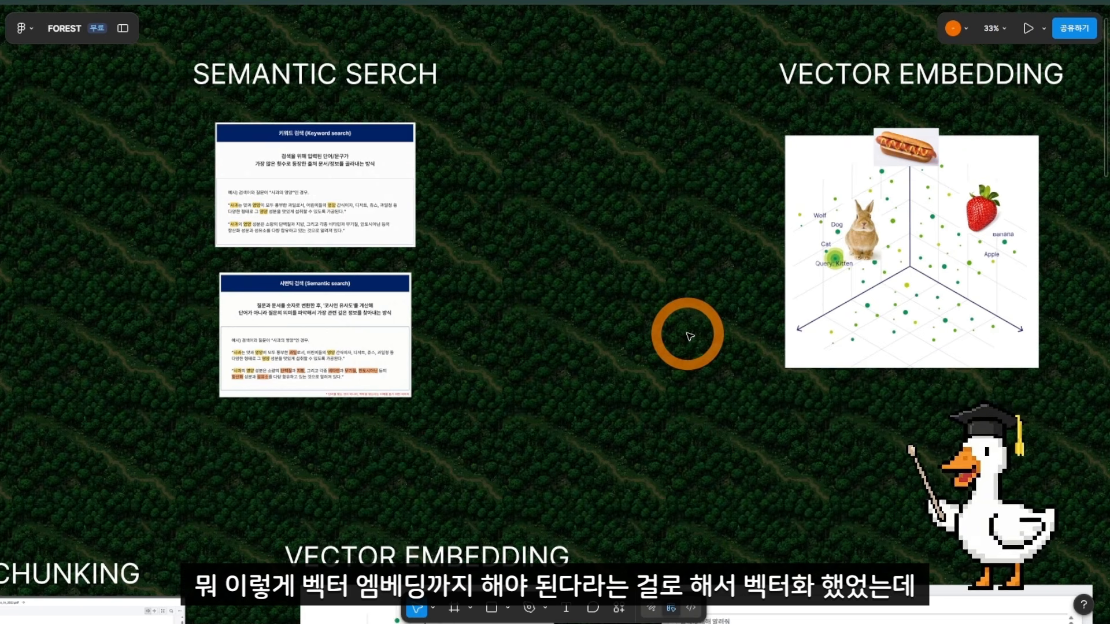
scroll(253, 327, left, 3)
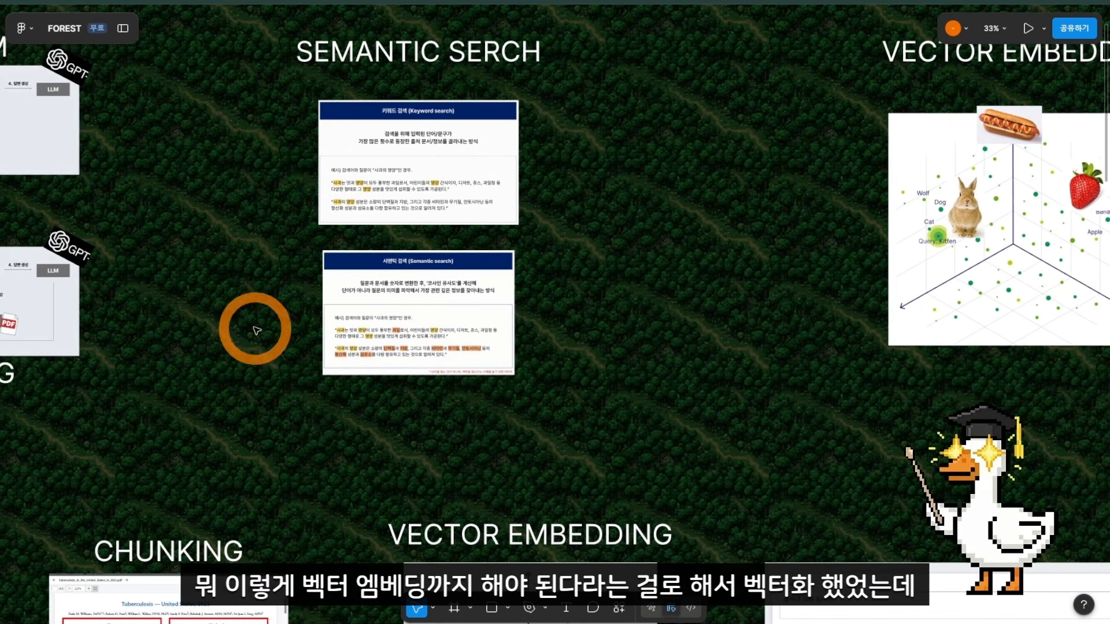
scroll(256, 322, up, 3)
scroll(256, 321, up, 1)
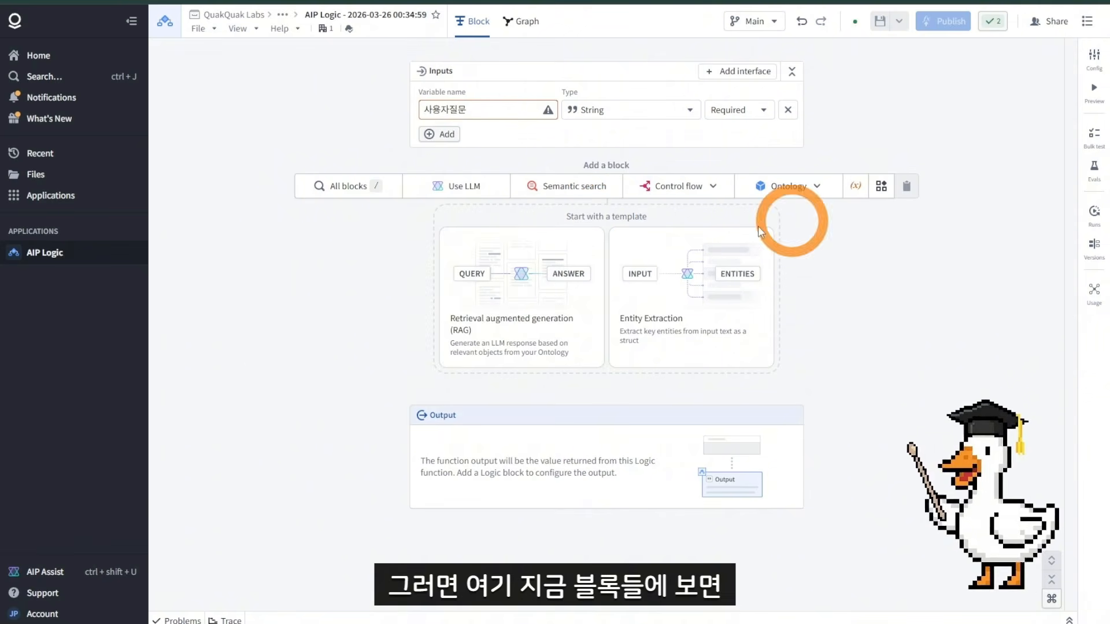
Step: Add a Semantic search block and open its object set selector
mouse_move(595, 211)
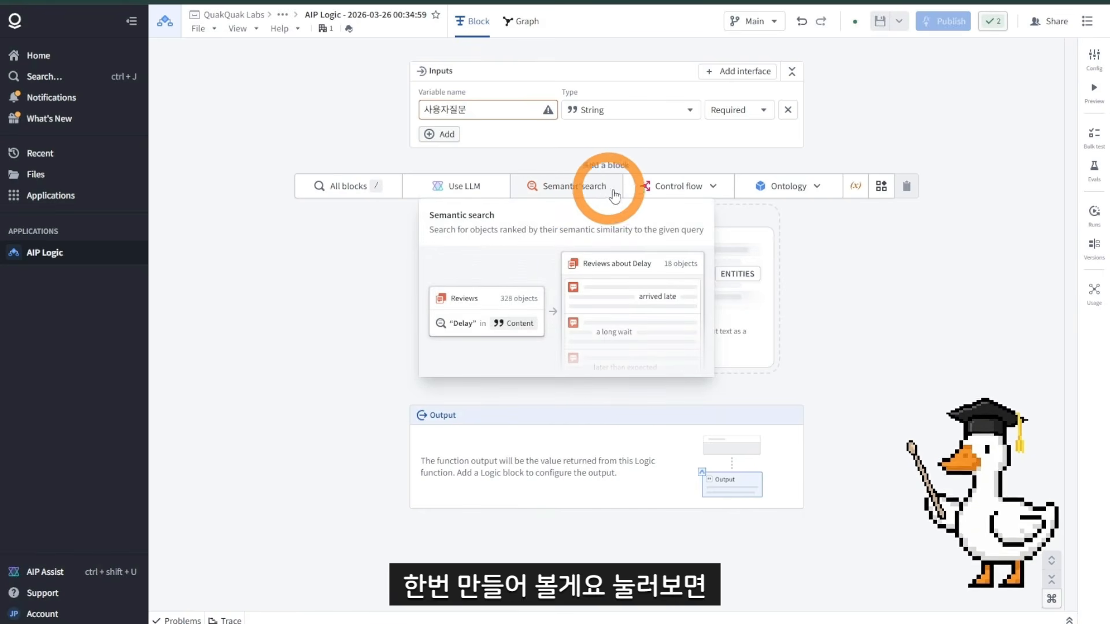
click(615, 196)
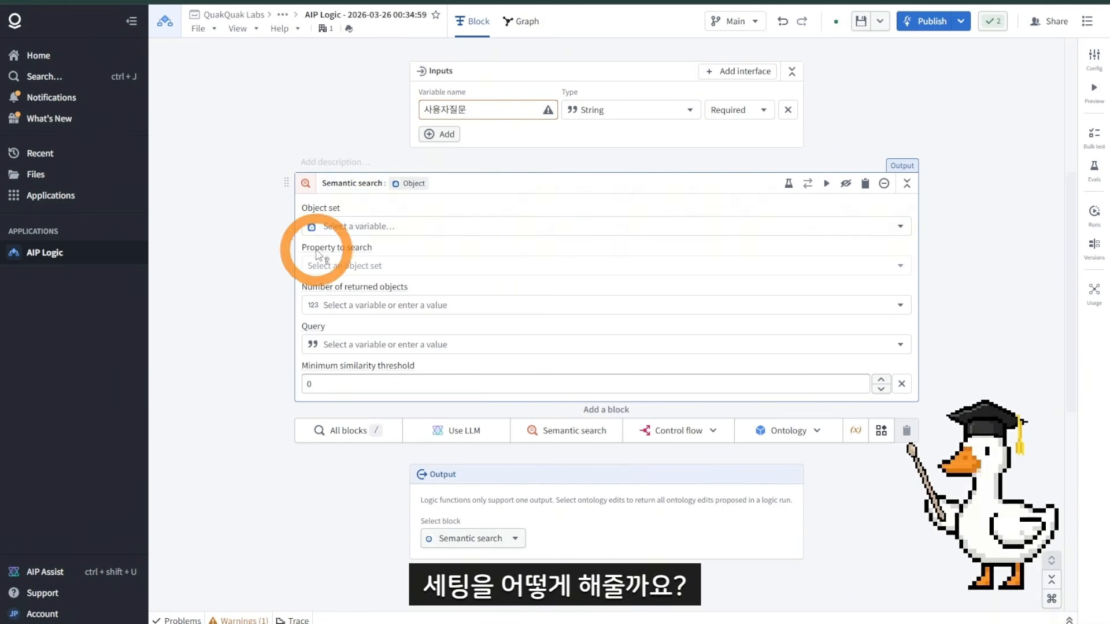
click(338, 231)
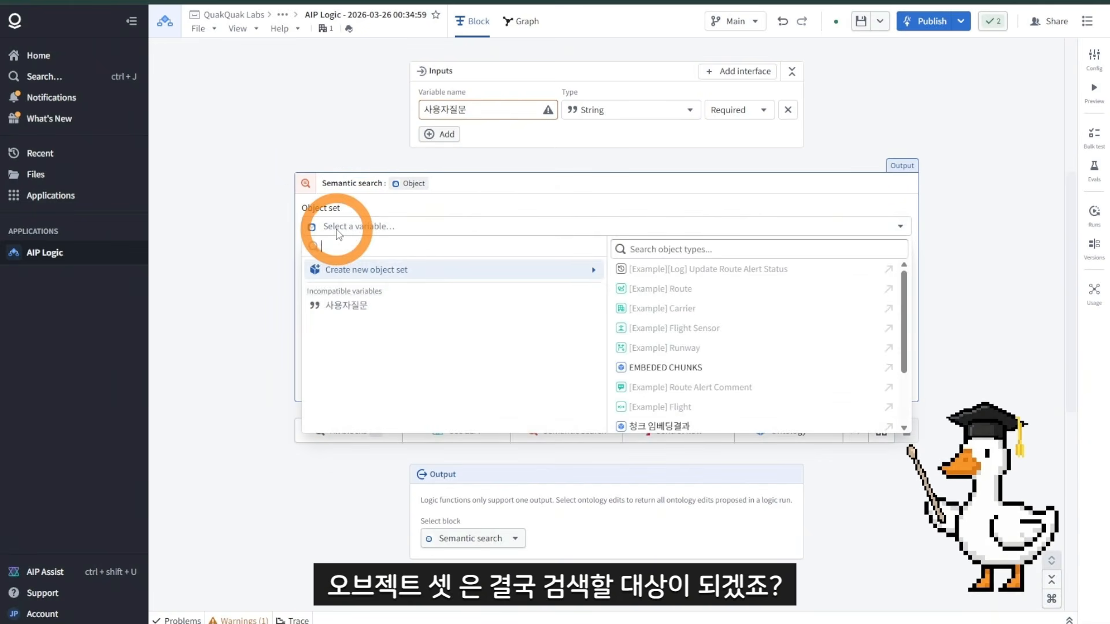
click(338, 231)
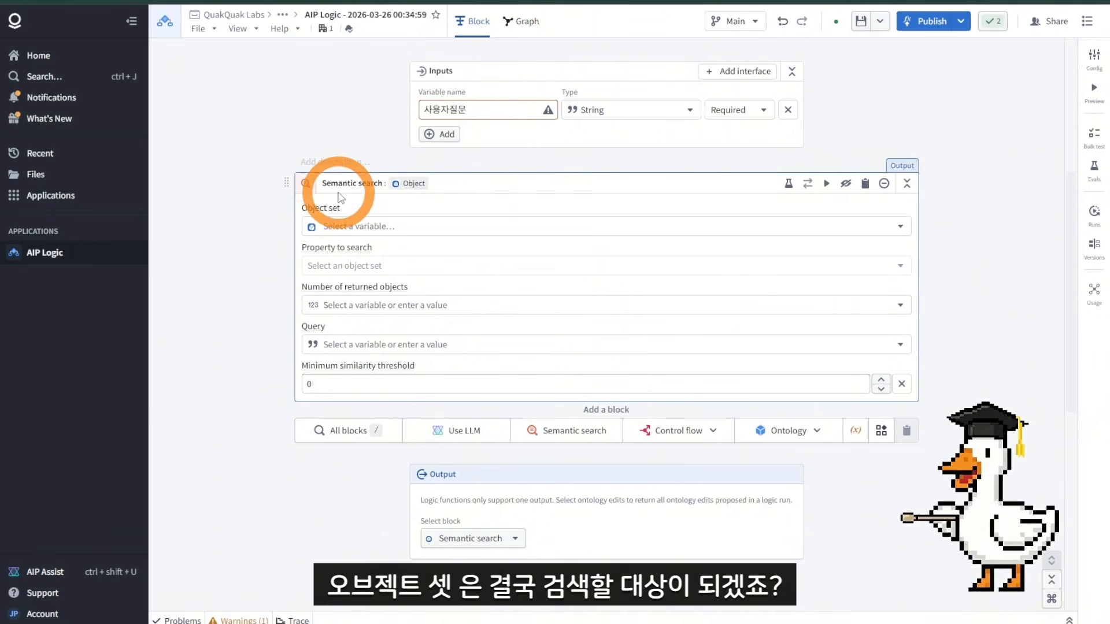
Step: Open the 청크 임베딩결과 object type in the project files to check its source
click(371, 232)
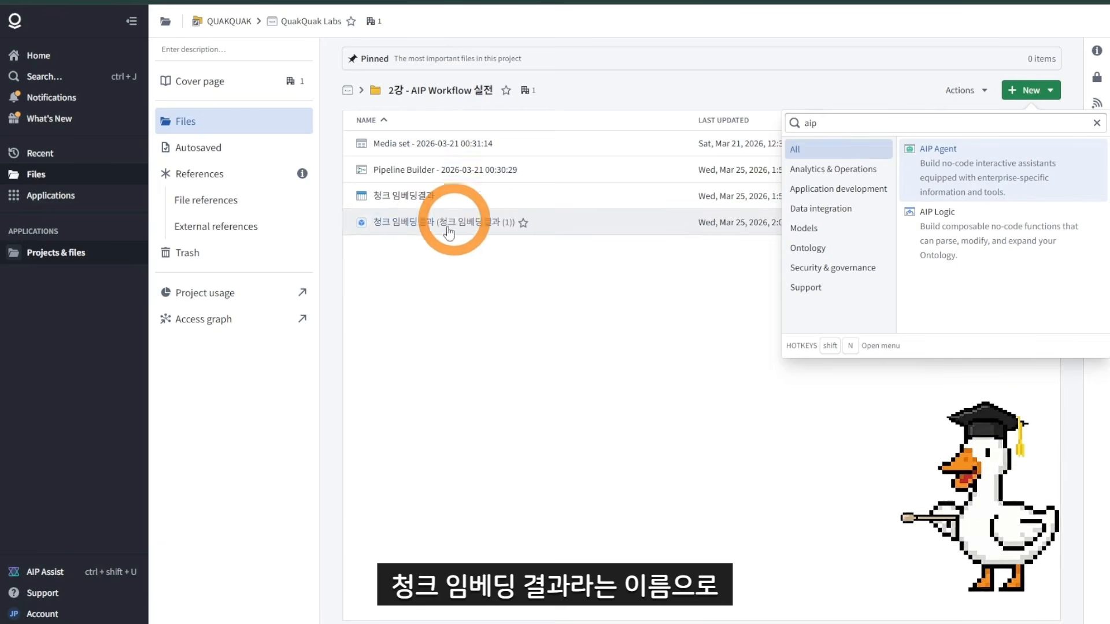
click(426, 231)
click(426, 231)
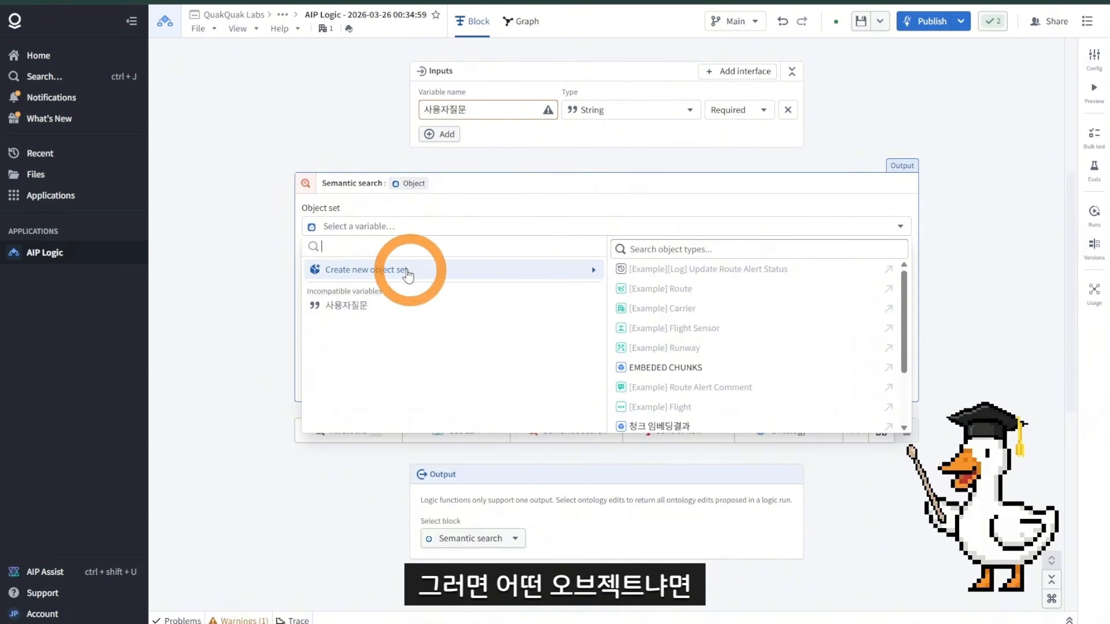
Step: Set the semantic search object set to all 청크 임베딩결과 objects by searching the object types for 청크
click(745, 255)
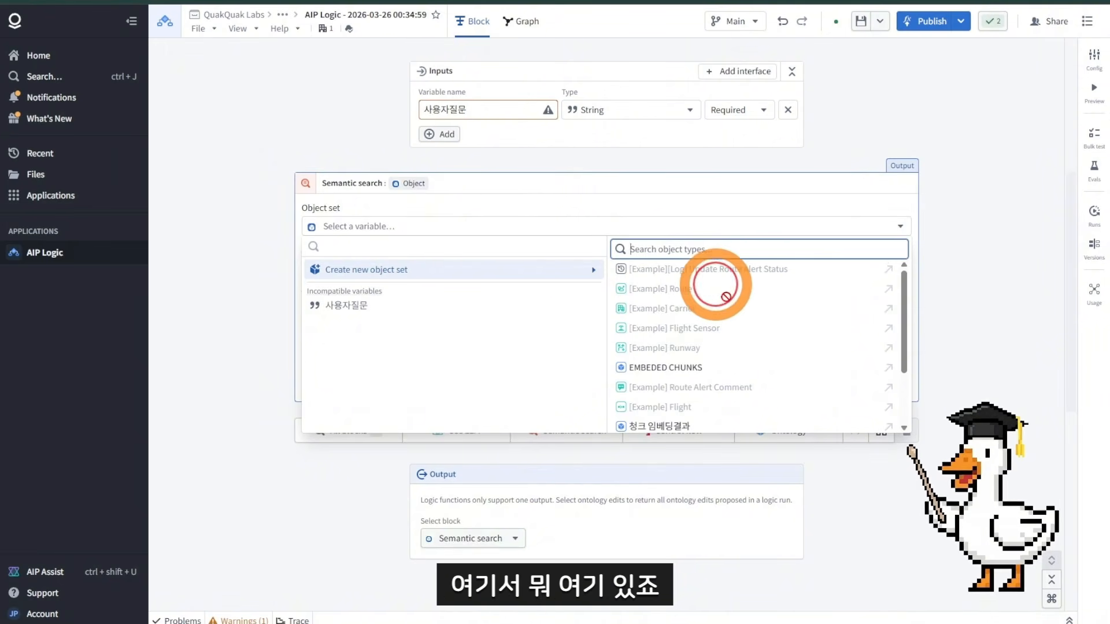
scroll(752, 347, down, 3)
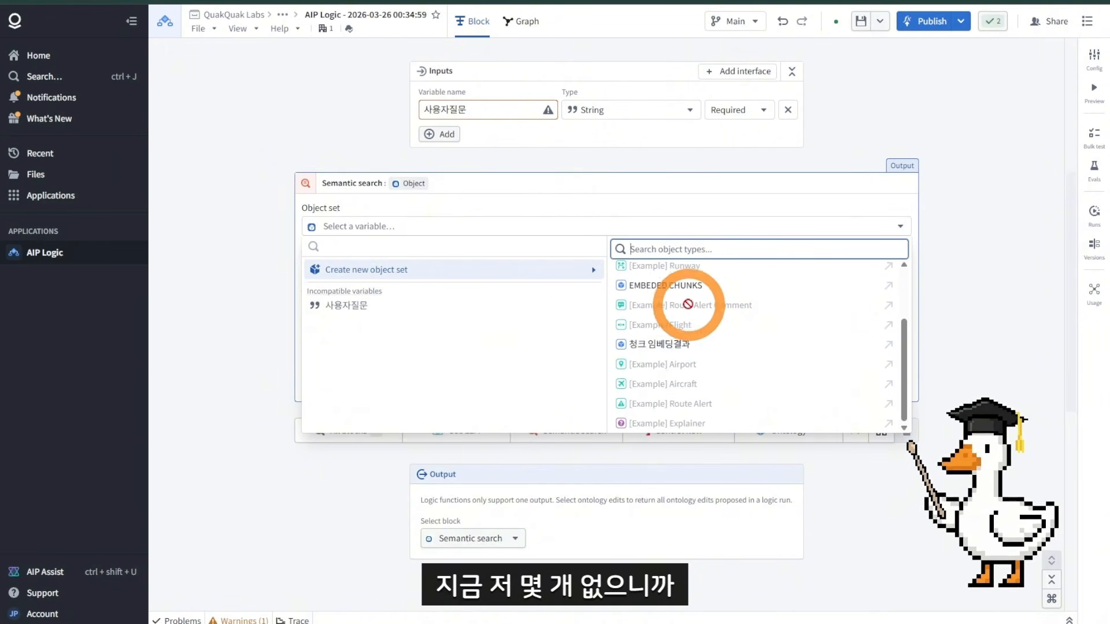
scroll(693, 297, up, 3)
click(691, 254)
text(ㅊ)
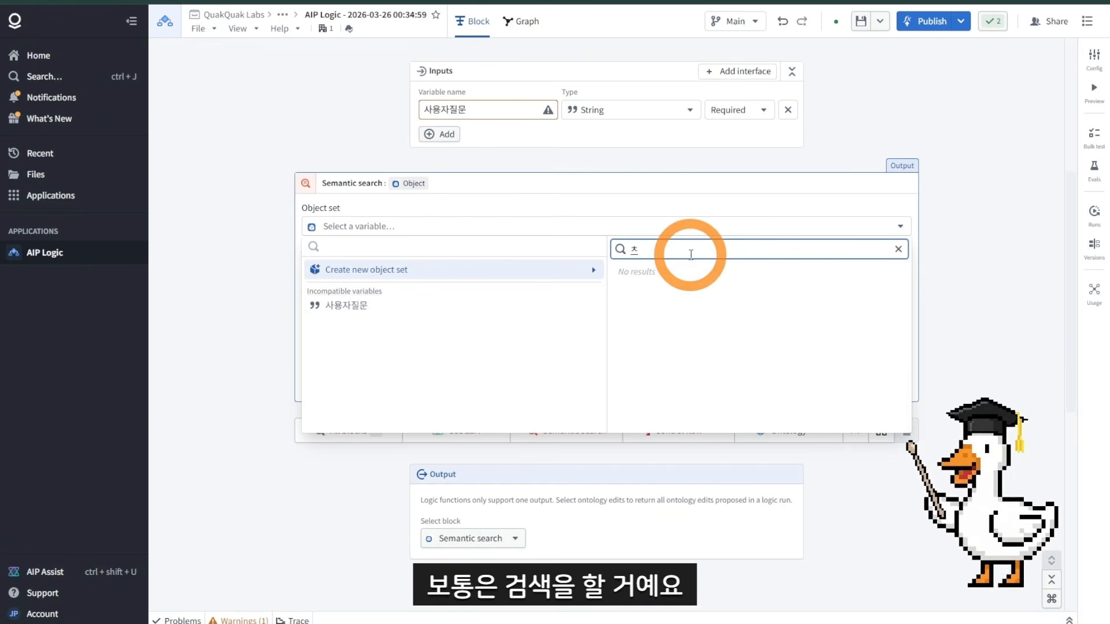
text(ㅣㅇㅋㅡ)
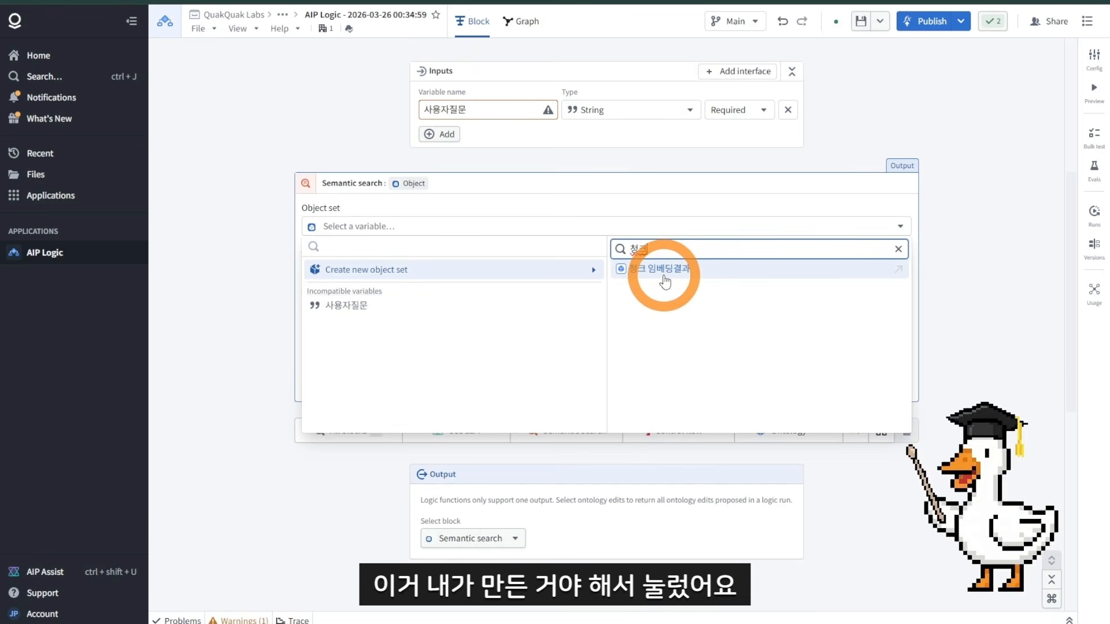
click(664, 281)
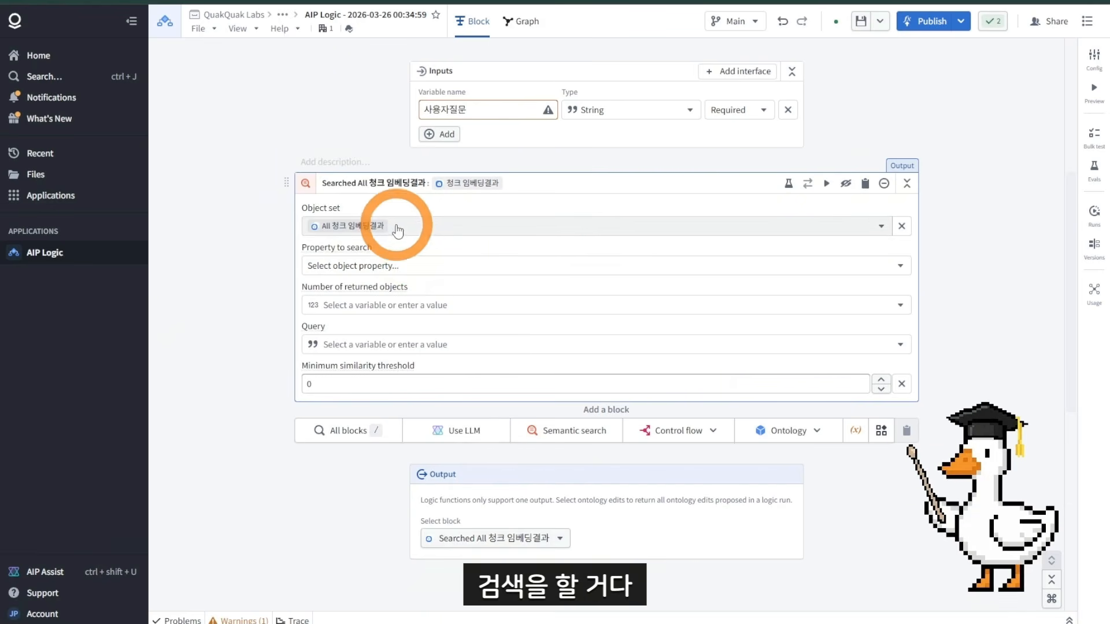
Step: Set the property to search to the Embedding Chunk vector property
click(358, 266)
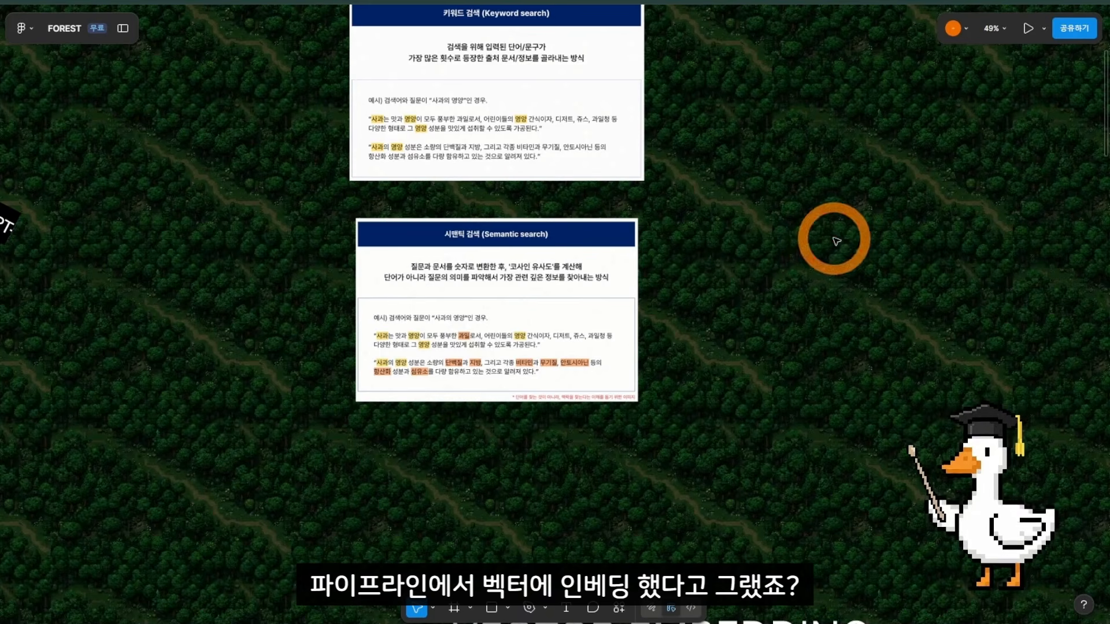
drag(838, 241, 563, 383)
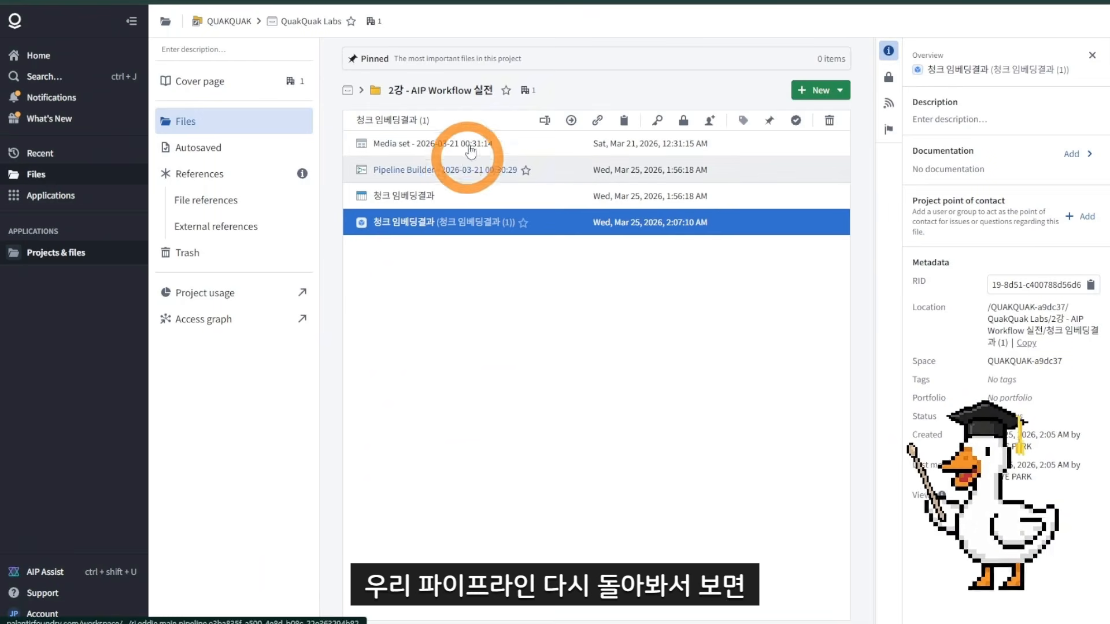
click(543, 1)
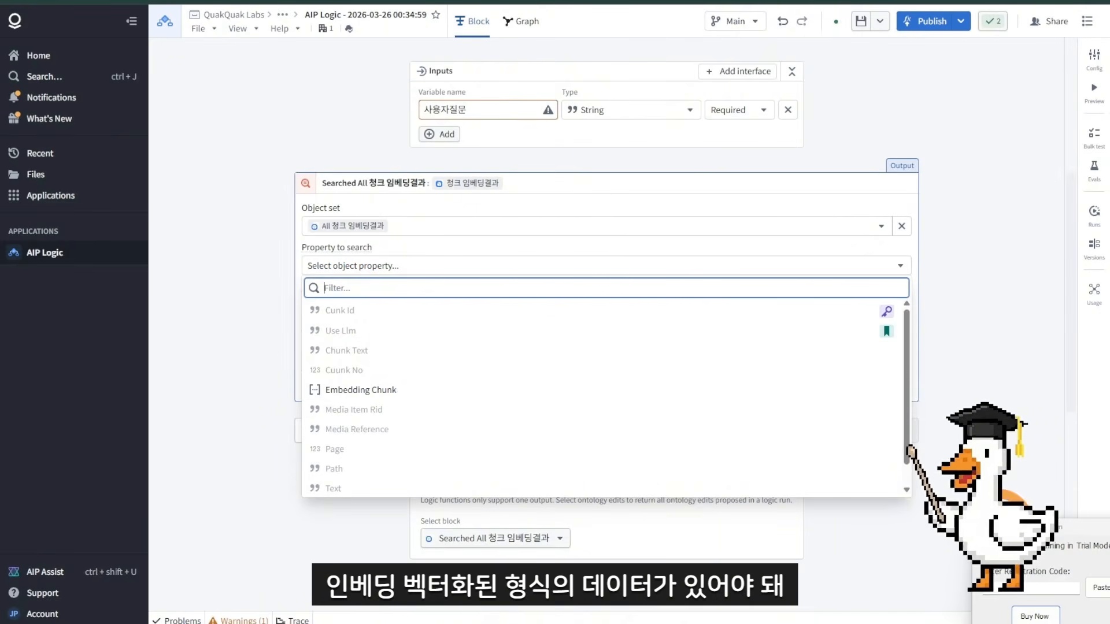
click(359, 396)
click(315, 266)
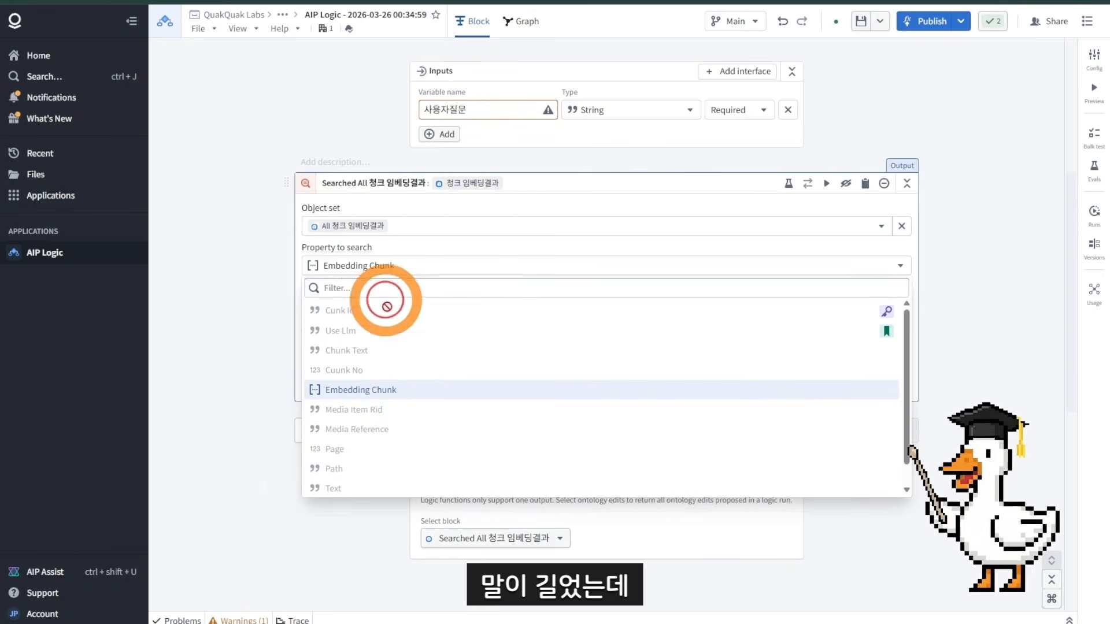
click(388, 389)
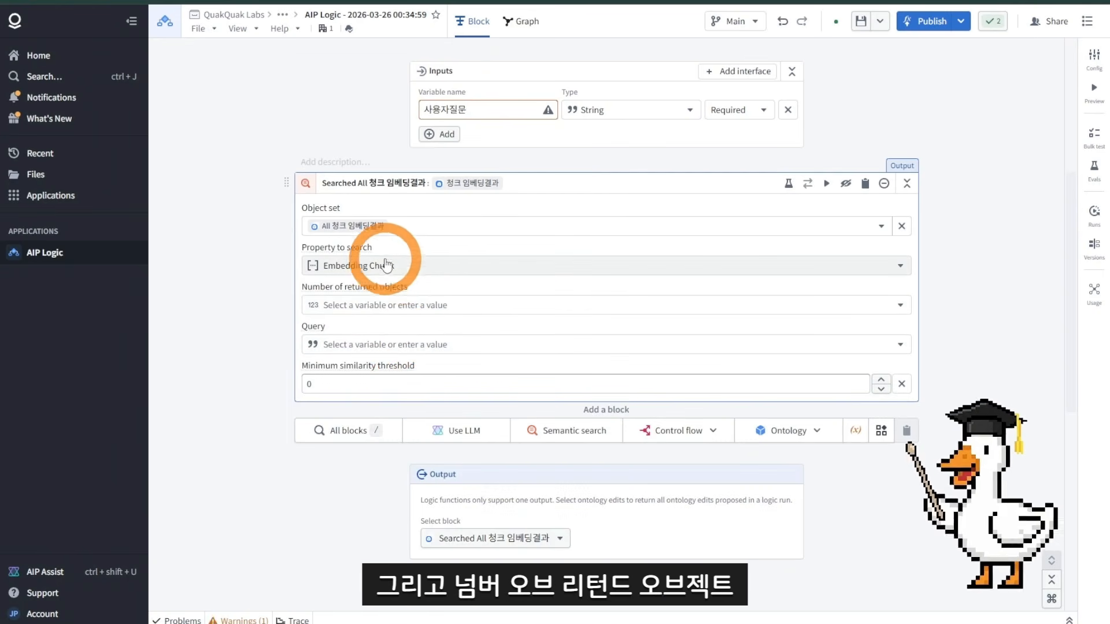
Step: Manually enter 10 as the number of returned objects
mouse_move(422, 285)
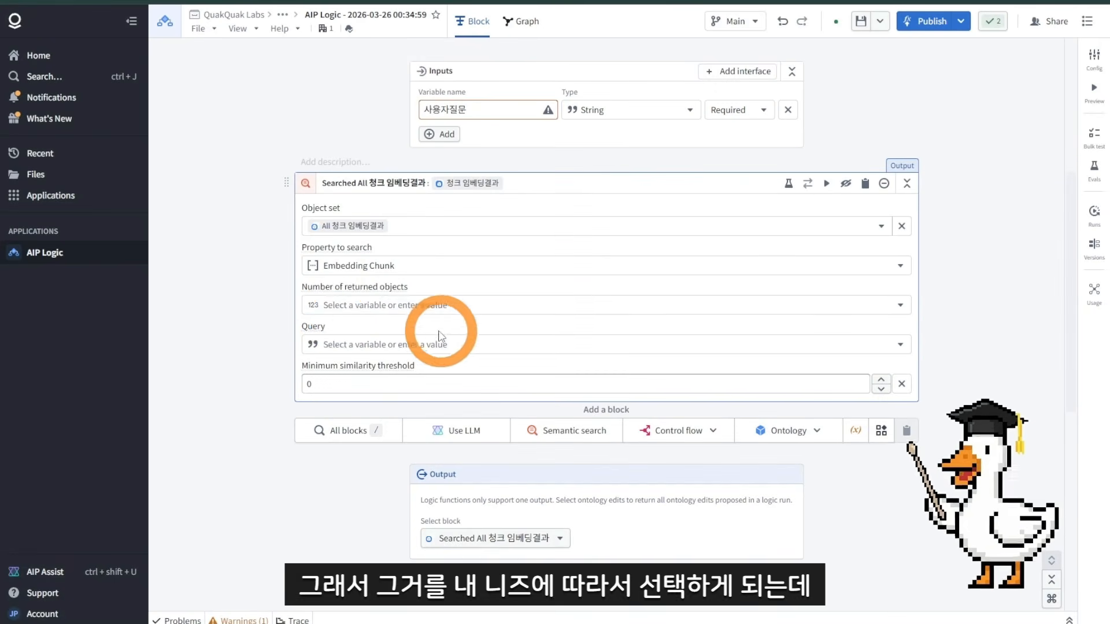
click(386, 305)
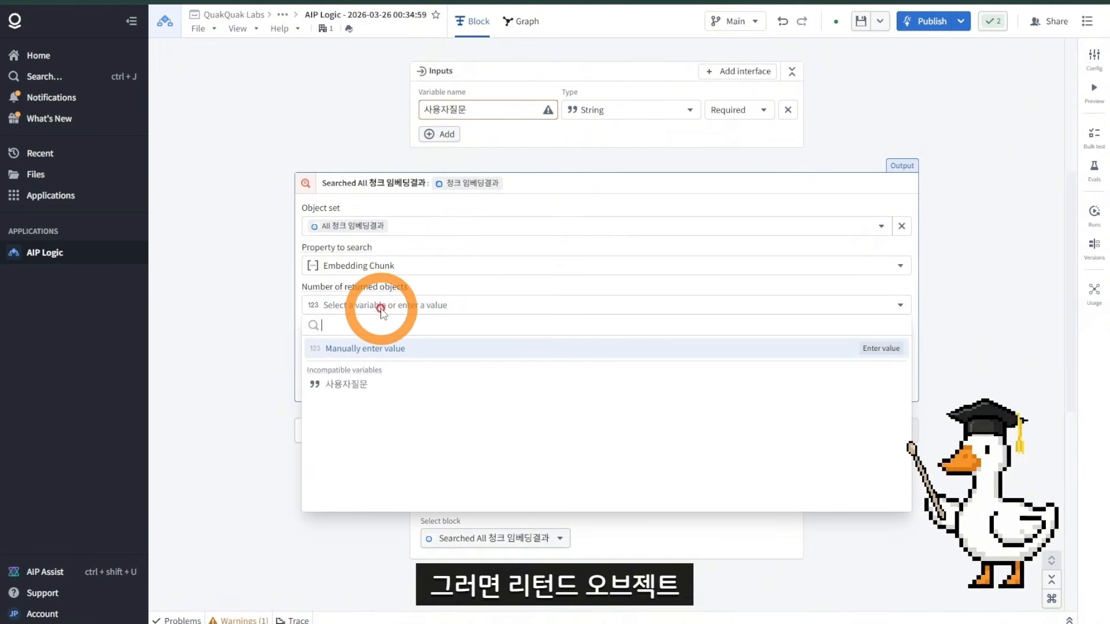
click(394, 349)
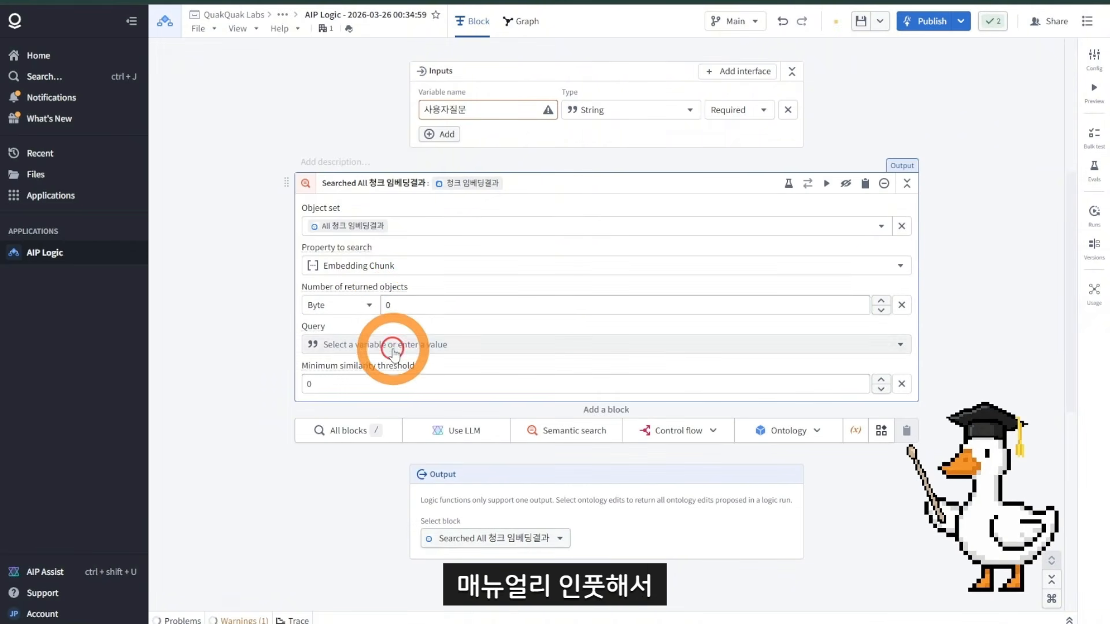
click(397, 307)
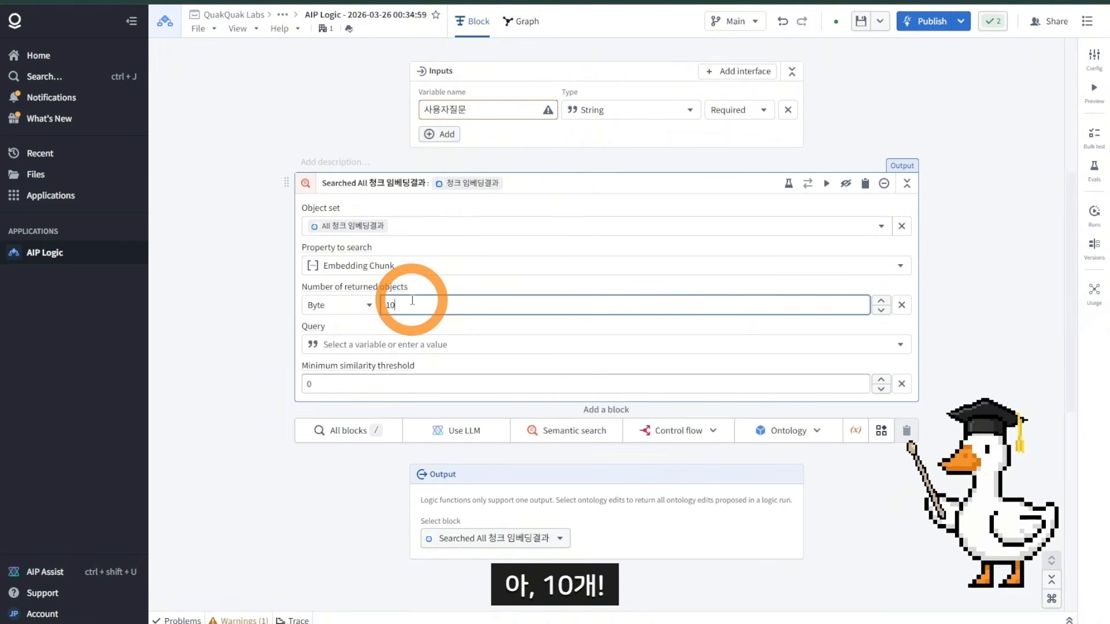
click(272, 301)
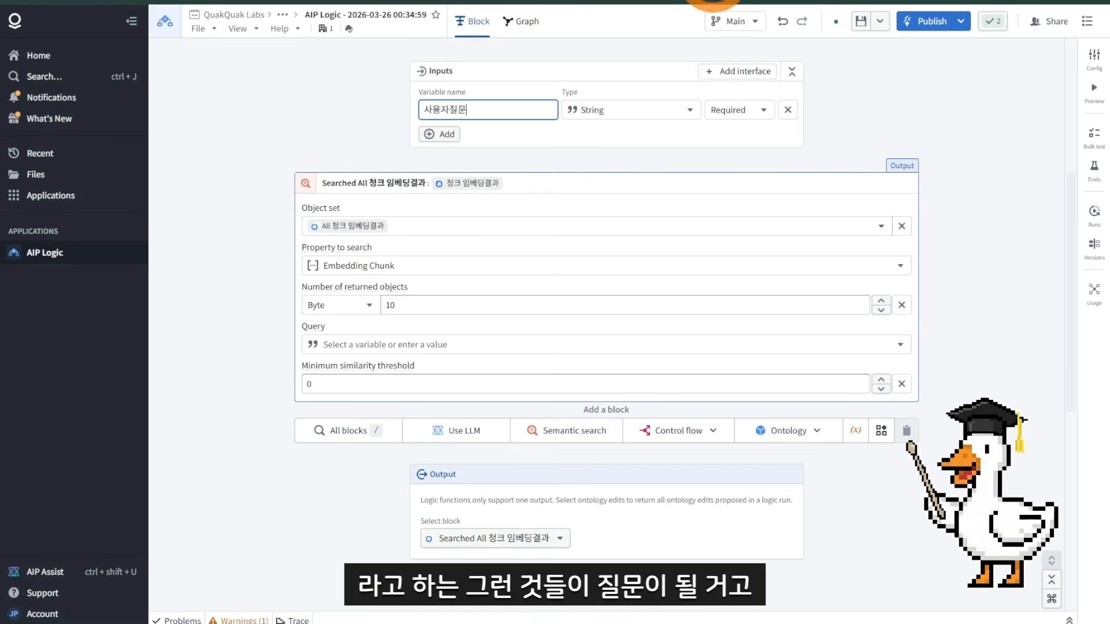
Step: Use the 사용자질문 input as the query and set the minimum similarity threshold to 0.8
click(359, 345)
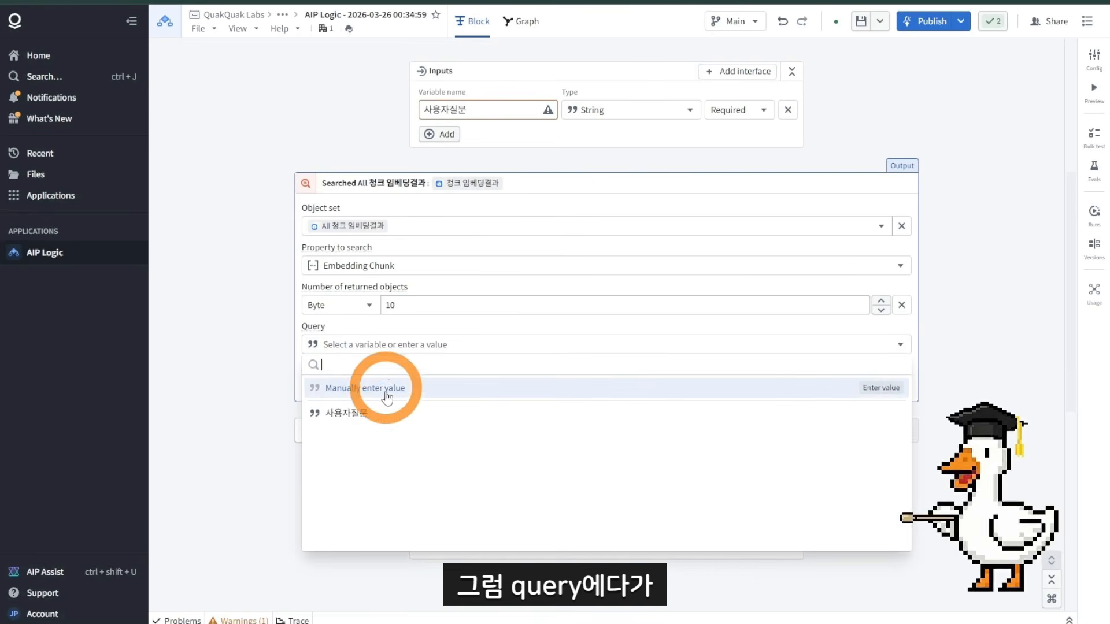
click(363, 414)
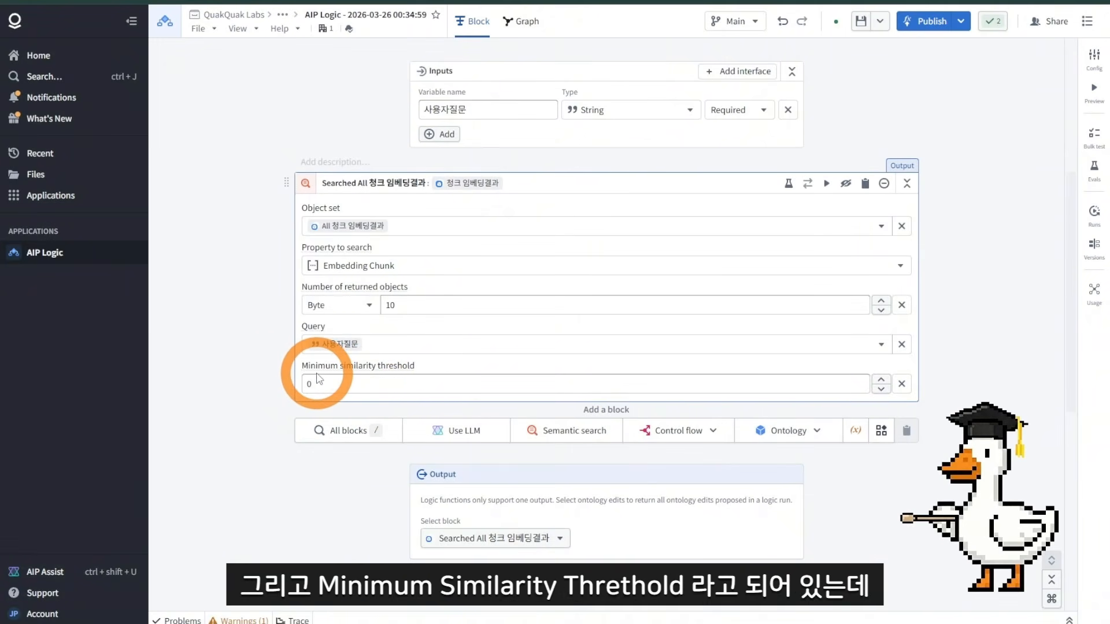
mouse_move(322, 368)
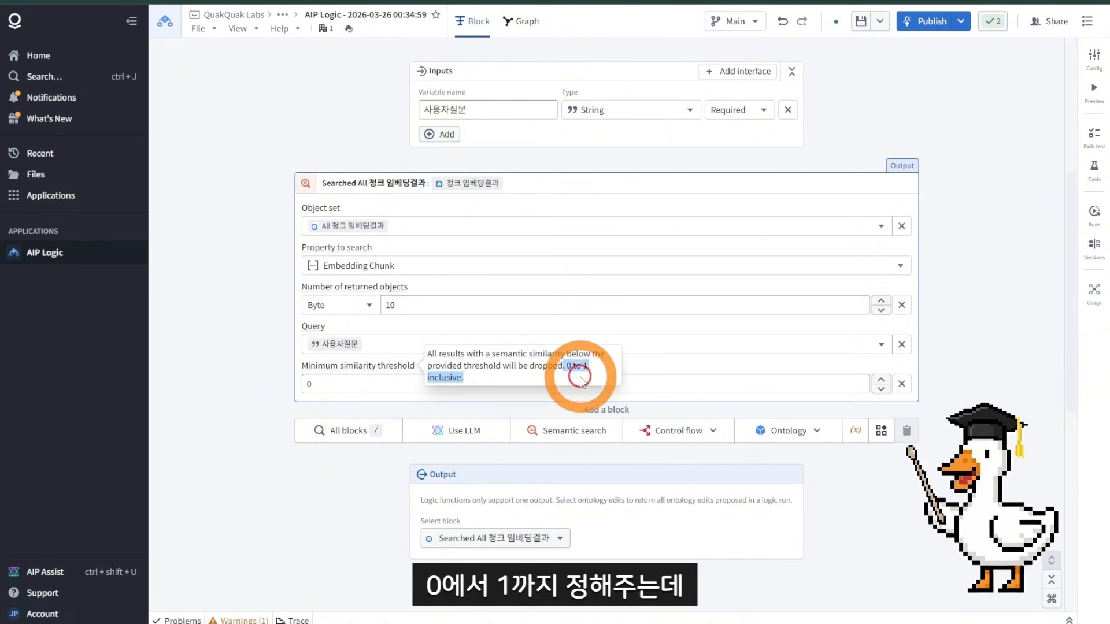
click(433, 382)
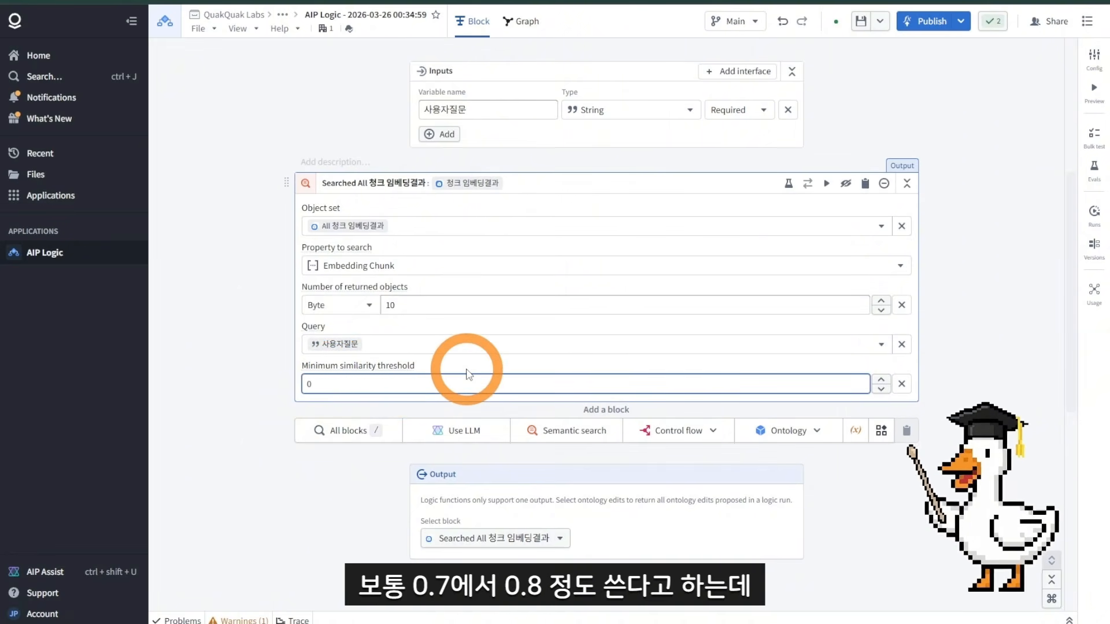
text(0.8)
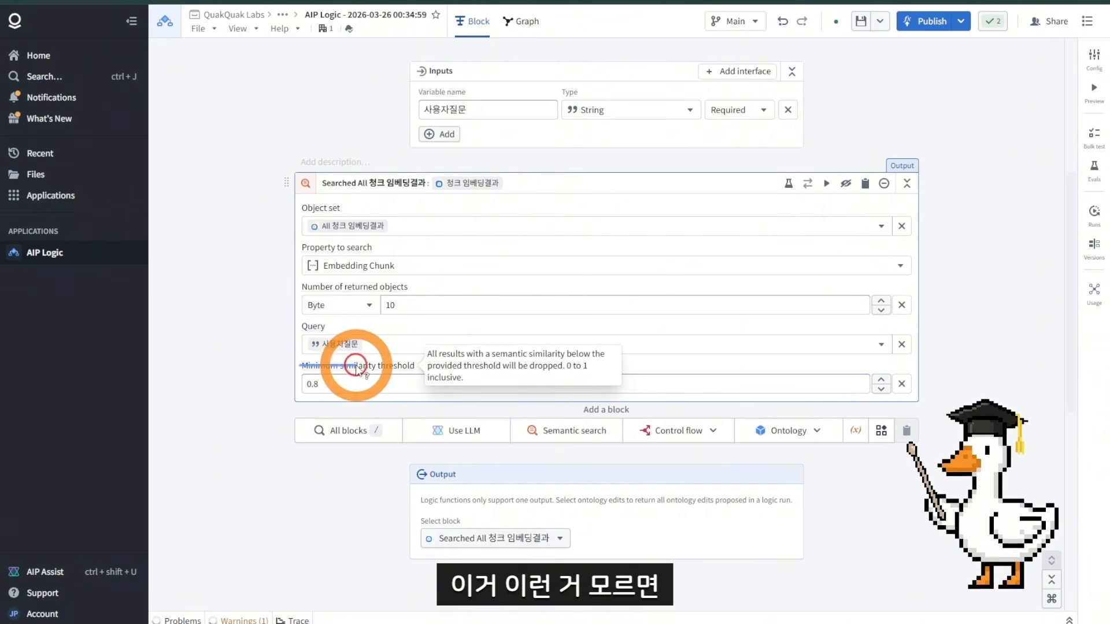
Step: Ask AIP Assist to explain the minimum similarity threshold description, then close the assistant
click(421, 374)
drag(429, 353, 490, 382)
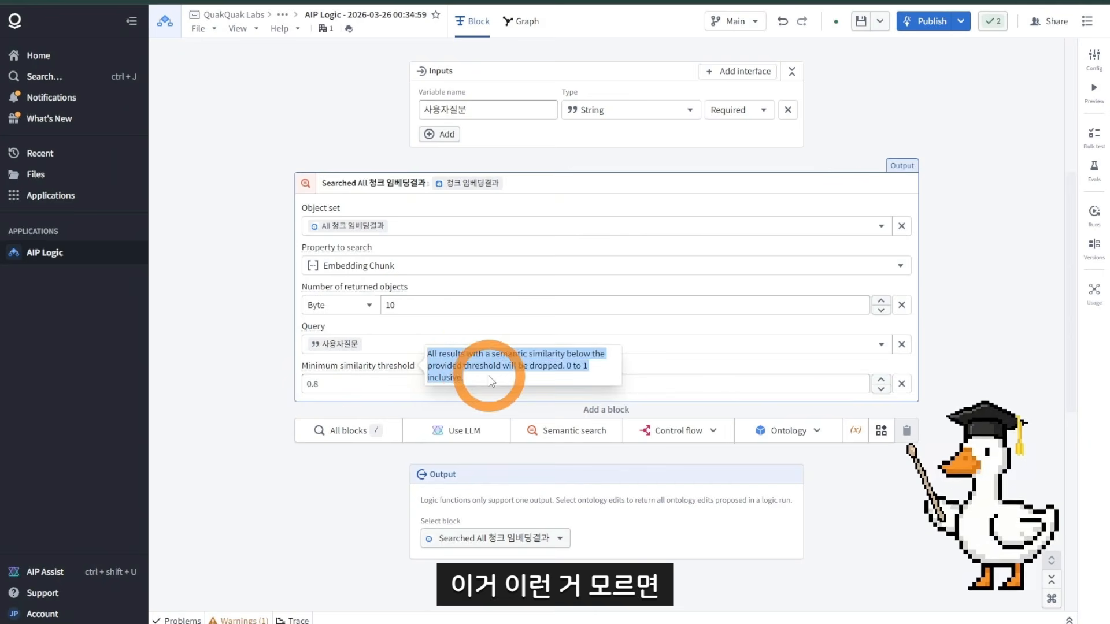
click(113, 571)
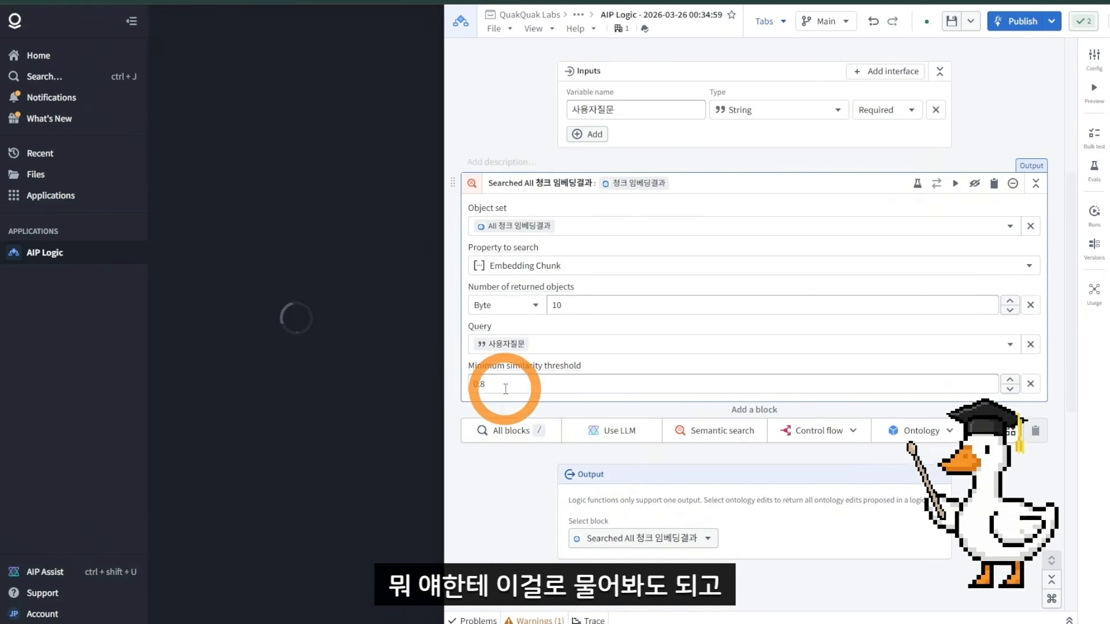
mouse_move(574, 369)
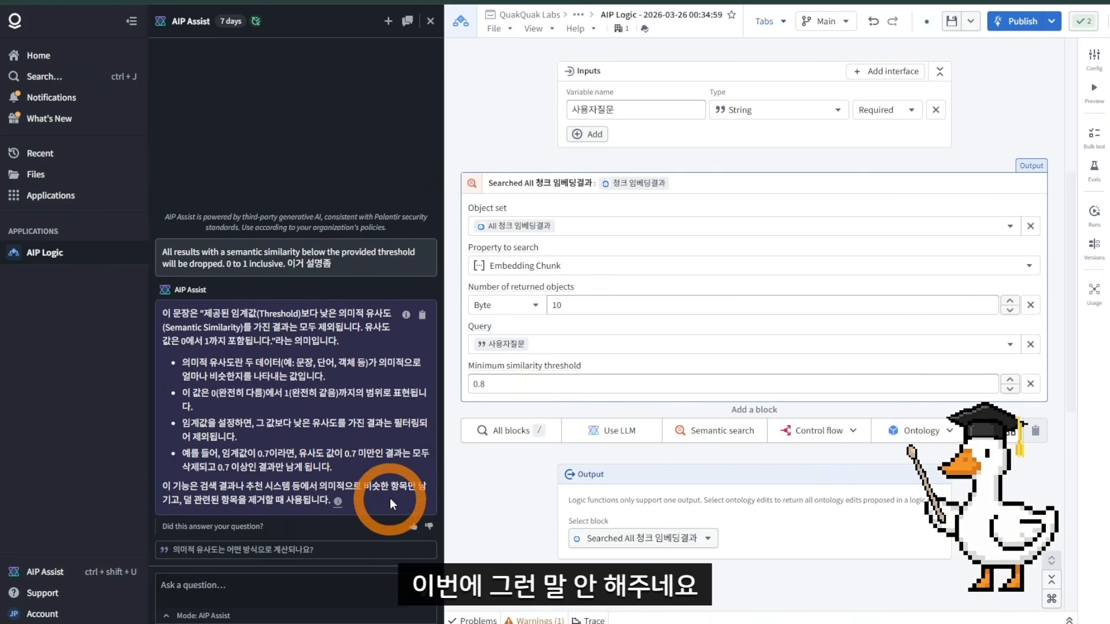
drag(487, 383, 472, 384)
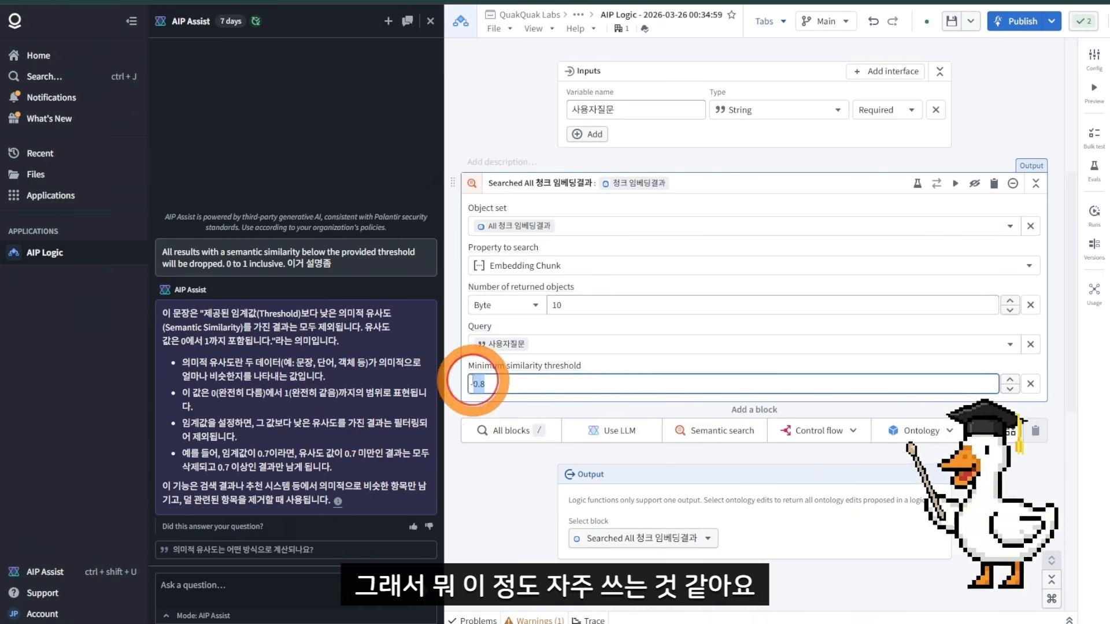
click(501, 389)
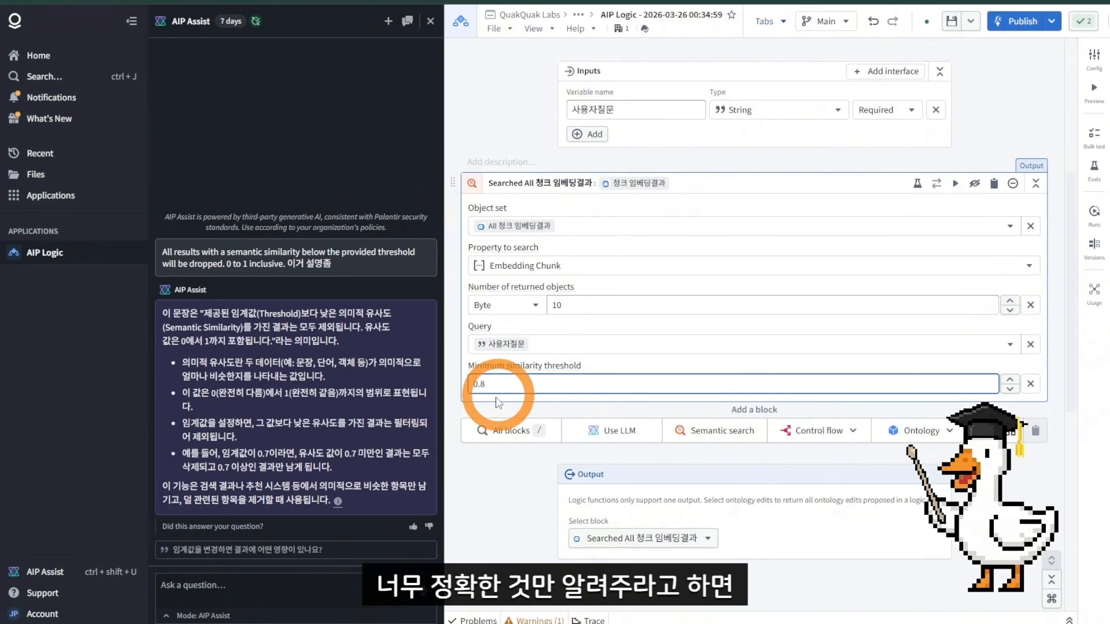
mouse_move(471, 383)
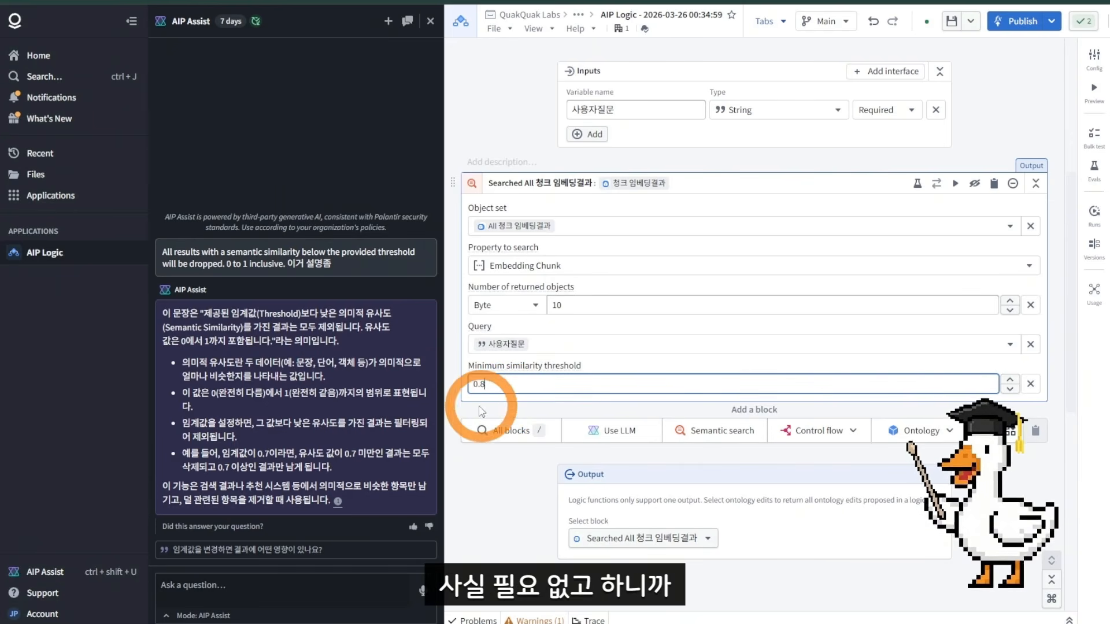
click(430, 21)
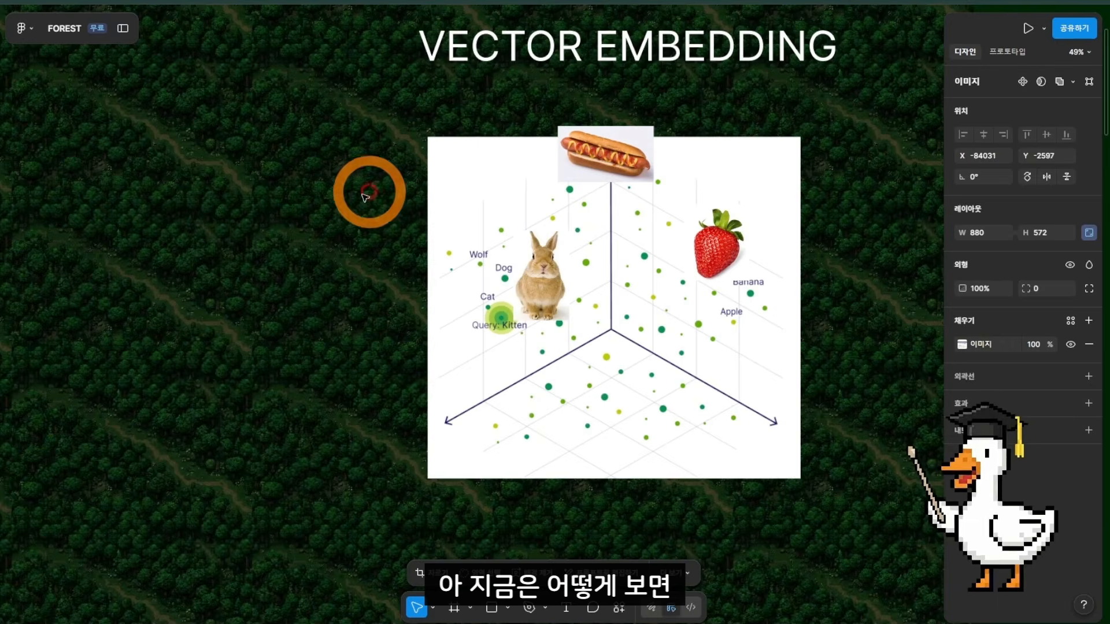
Step: Review the LLM and RAG diagram slides on the whiteboard
scroll(768, 217, left, 10)
scroll(312, 244, left, 10)
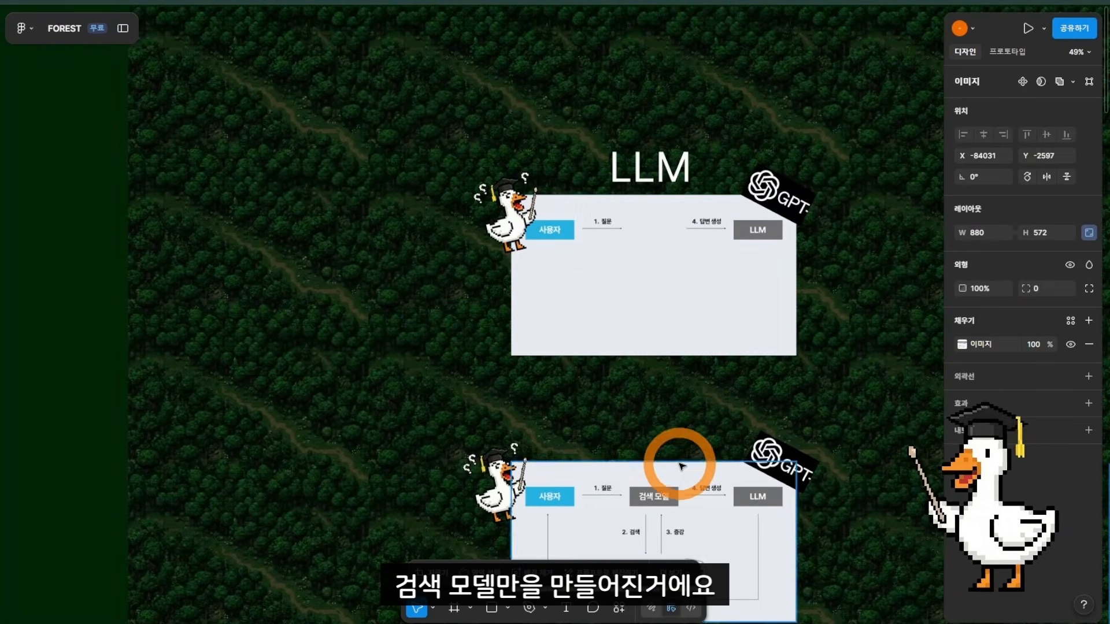
scroll(682, 463, down, 3)
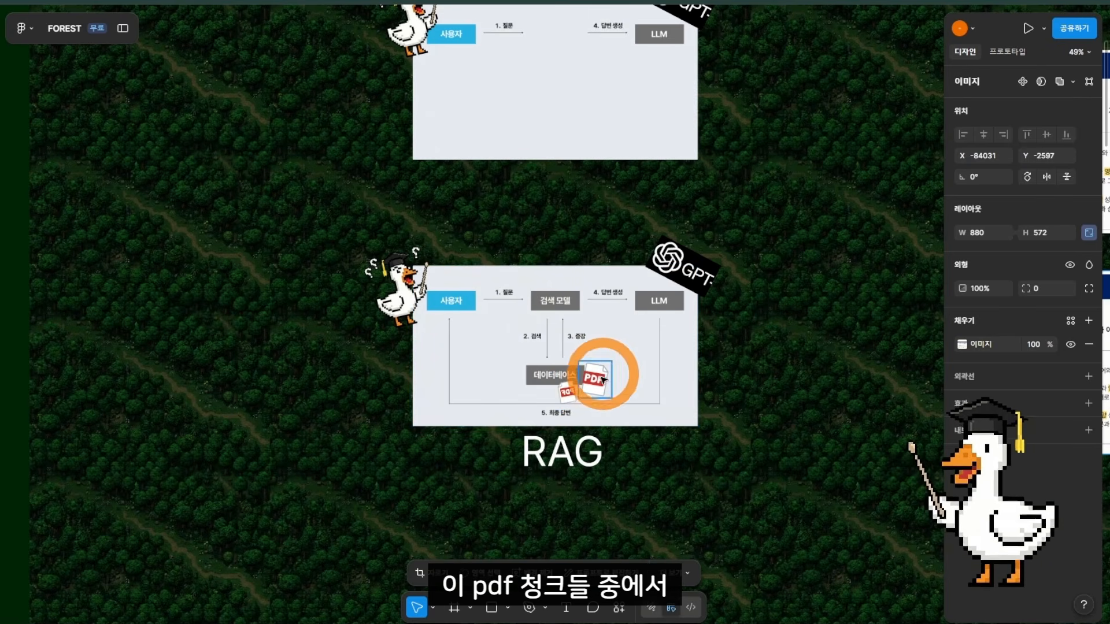
drag(599, 379, 575, 318)
drag(575, 391, 598, 325)
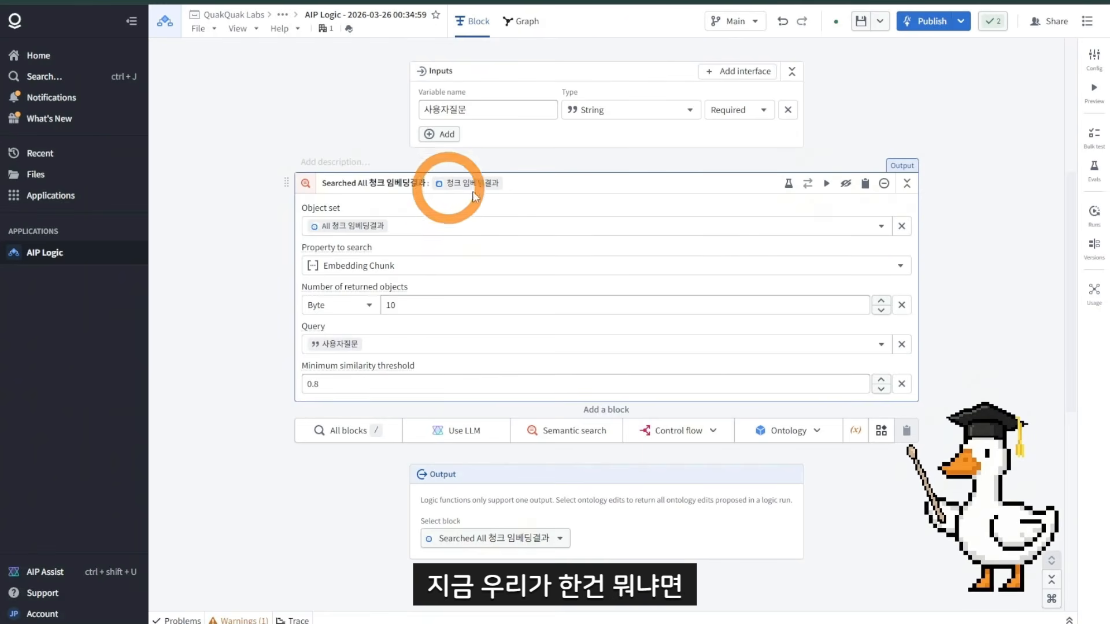
Step: Test-run the semantic search block with 결핵 as the 사용자질문 input
click(827, 184)
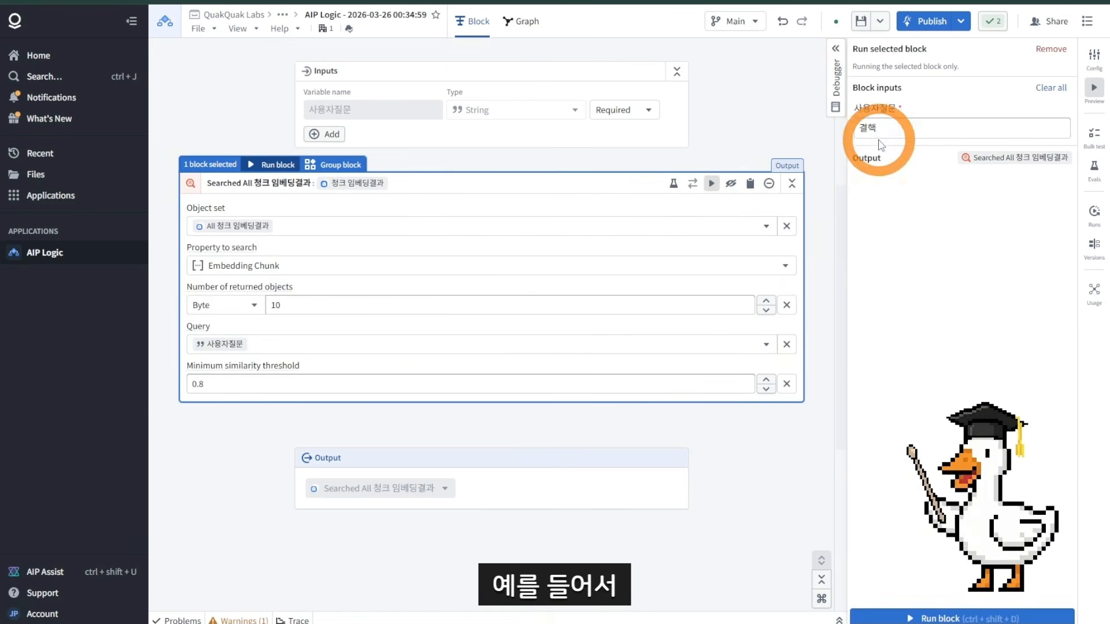
drag(899, 131, 851, 126)
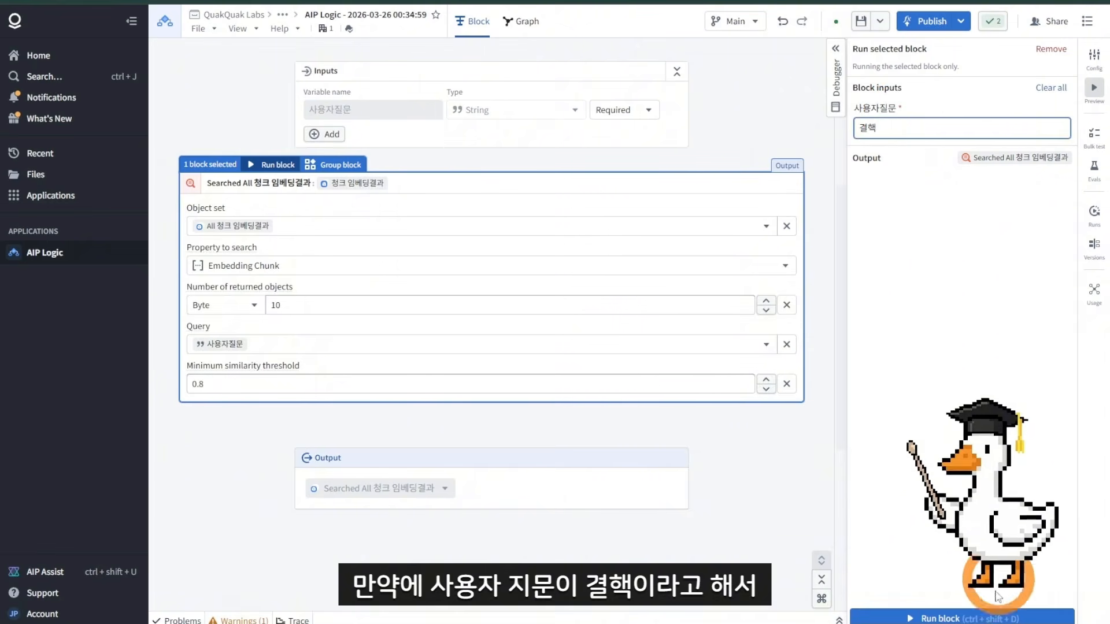
click(983, 615)
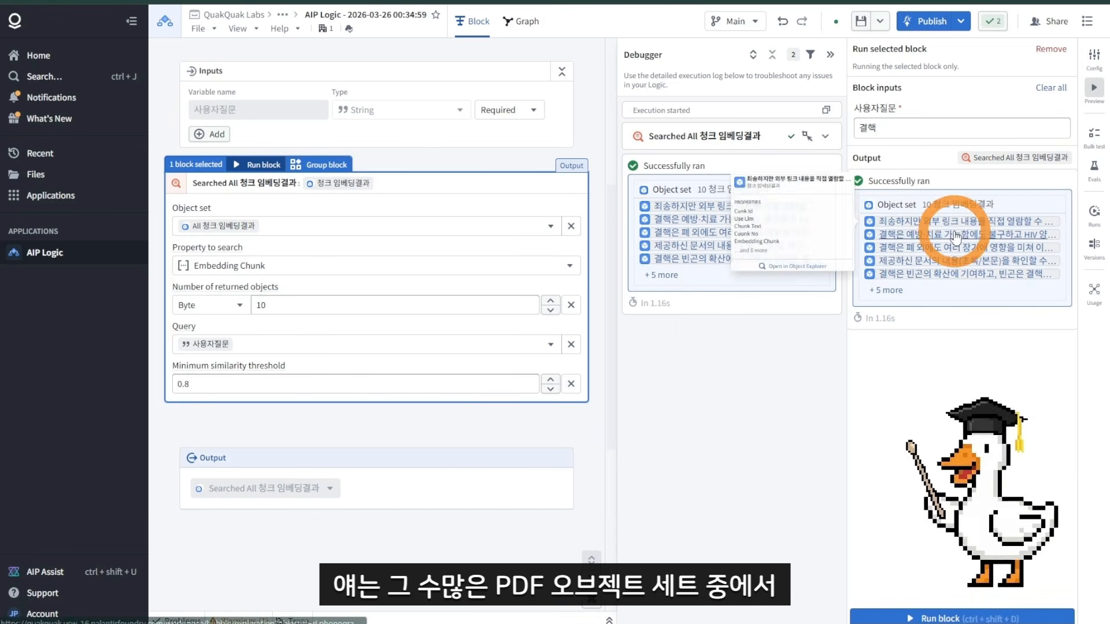
Step: Expand the semantic search block's output to view all returned chunk objects
click(916, 290)
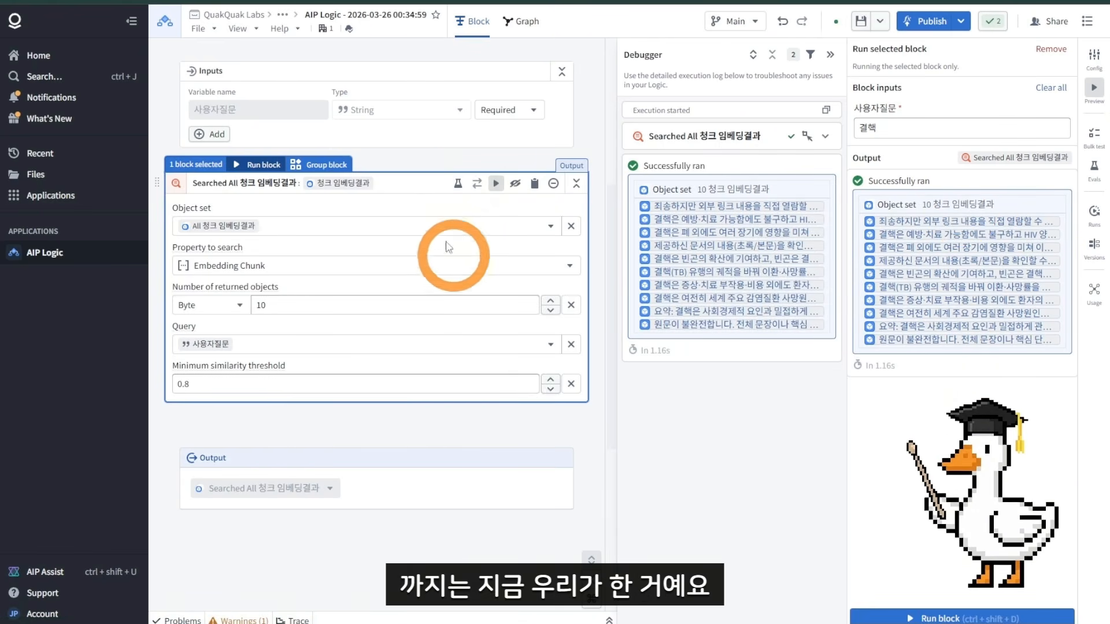
Step: Switch to the Workshop app, ask 결핵 in the question field and read the RAG answer
click(289, 2)
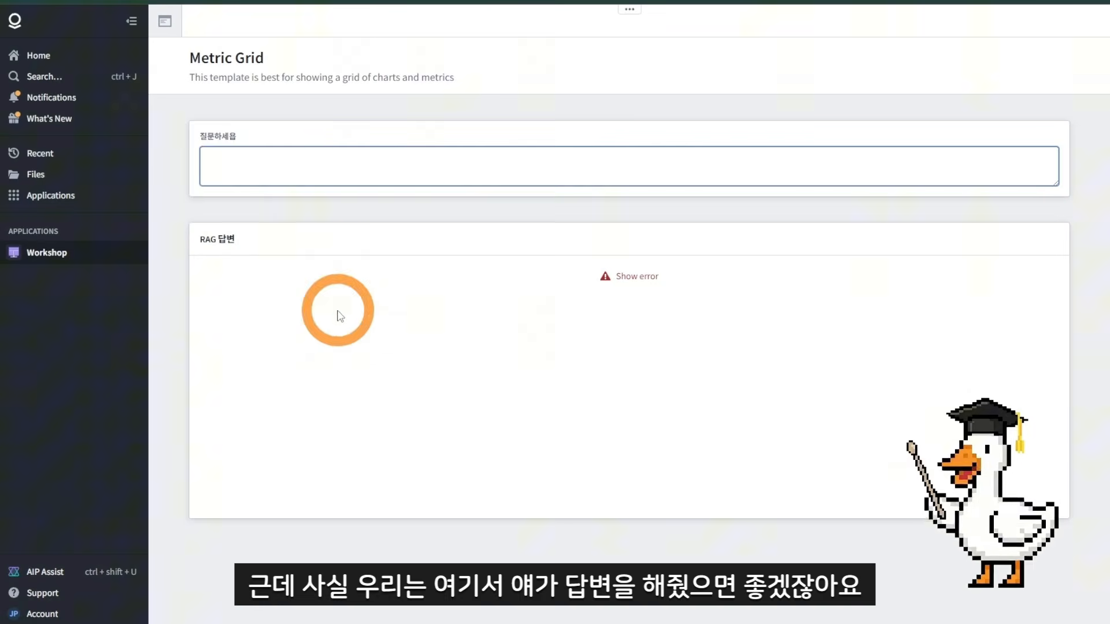
click(538, 306)
click(287, 170)
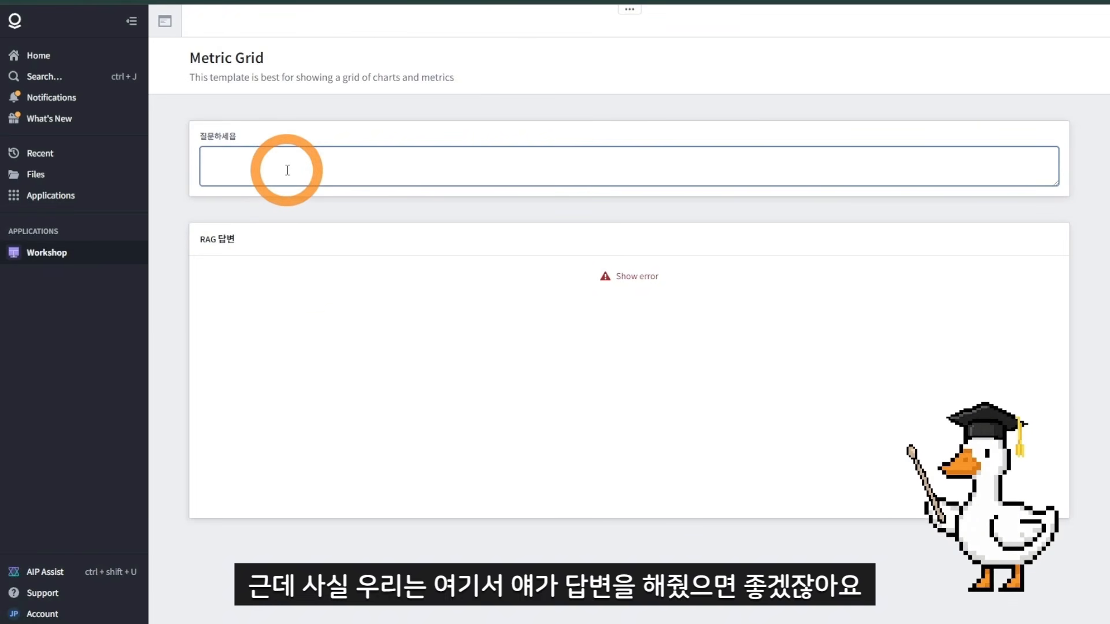
text(겨)
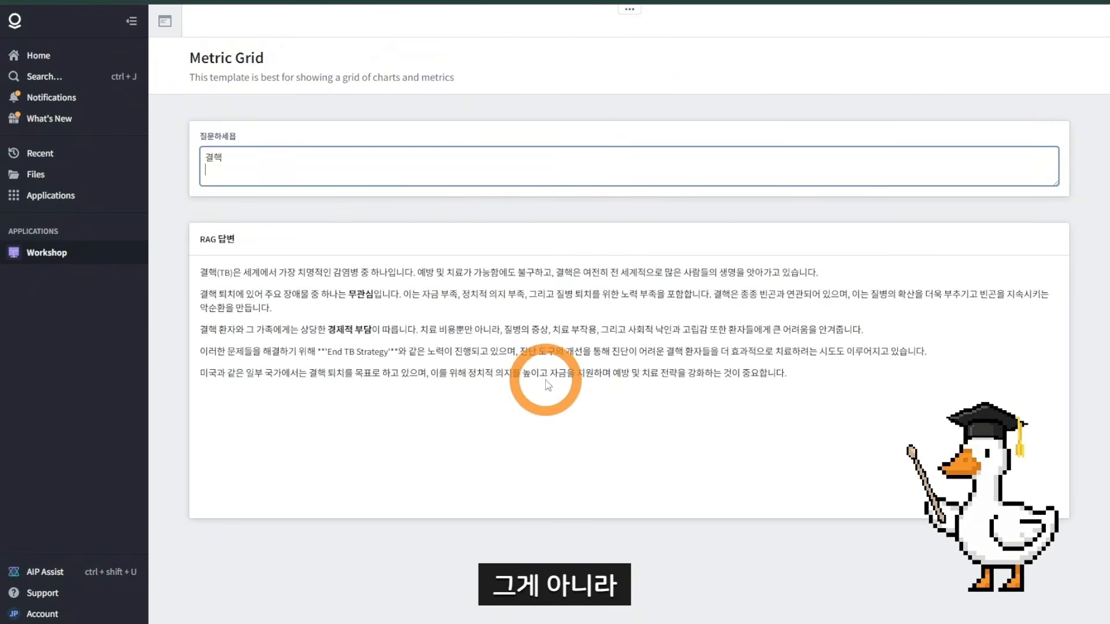
drag(203, 274, 849, 387)
click(848, 387)
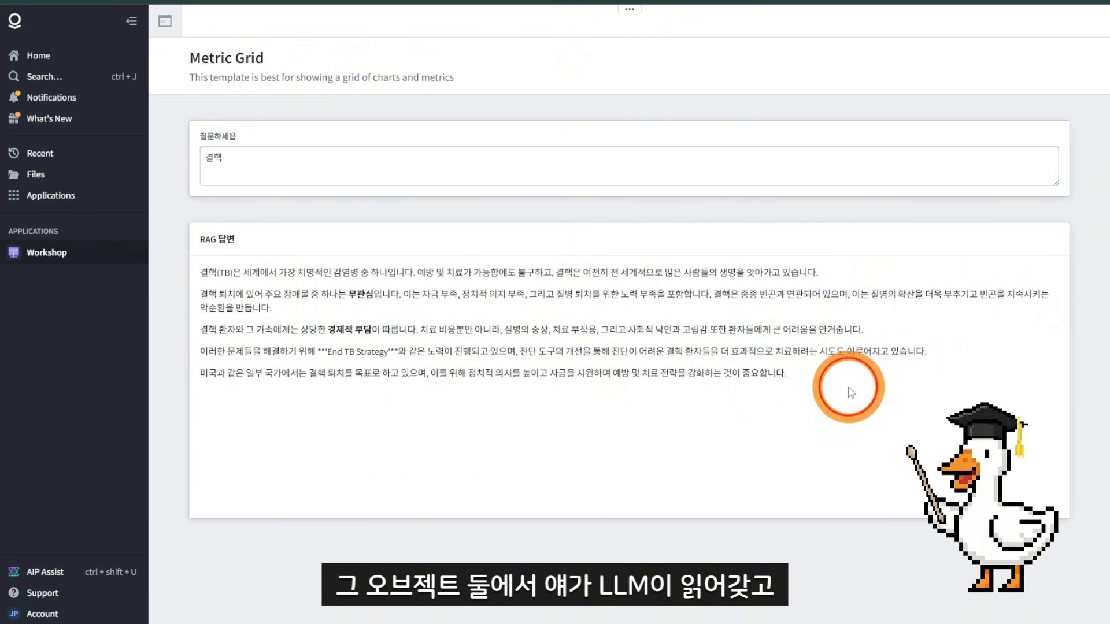
drag(202, 274, 911, 423)
click(912, 423)
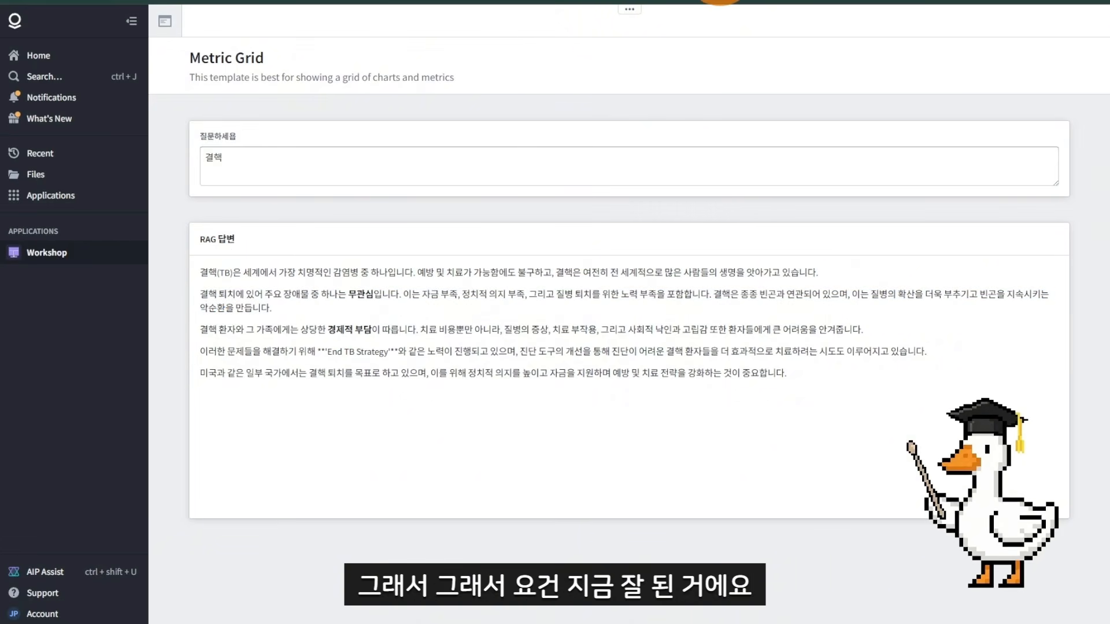
Step: Return to AIP Logic, close the side panels and add a Use LLM block after the semantic search
click(722, 2)
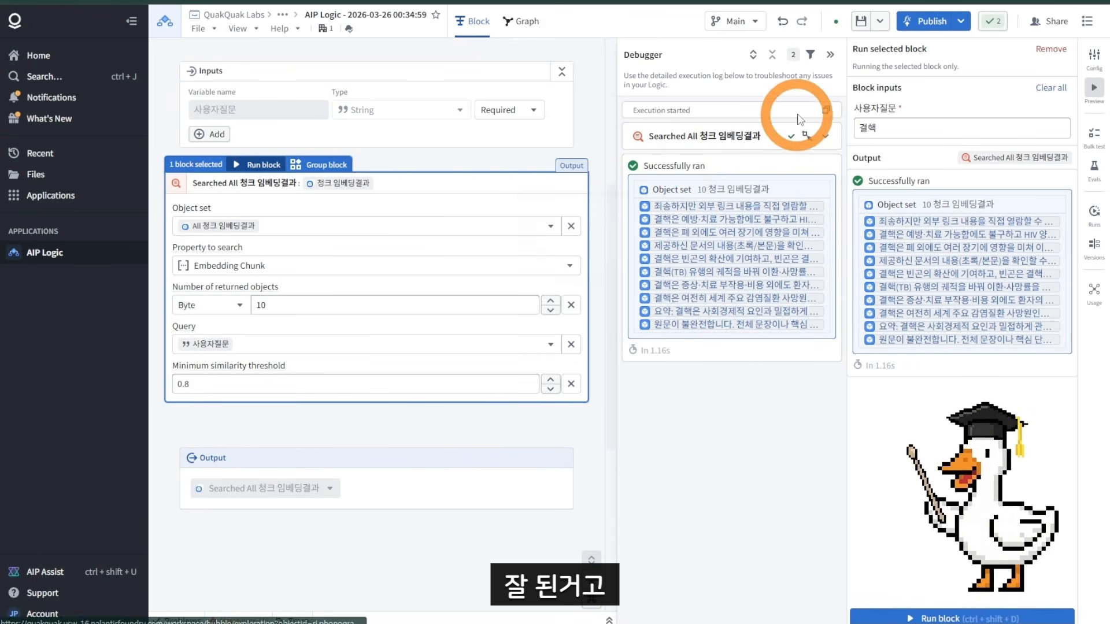
click(829, 54)
click(1094, 88)
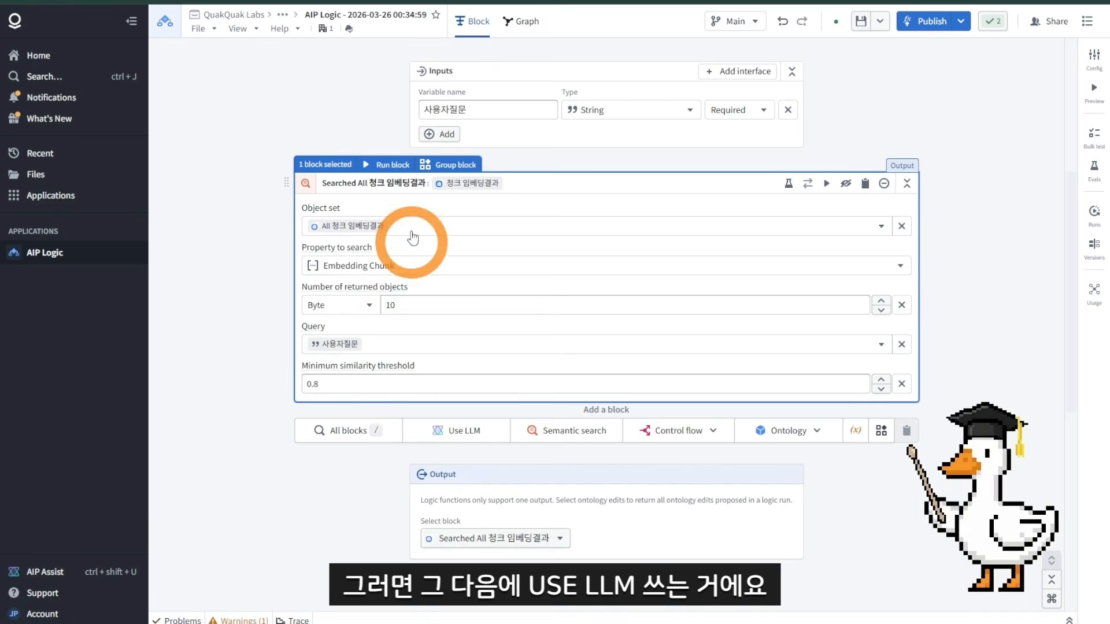
click(464, 432)
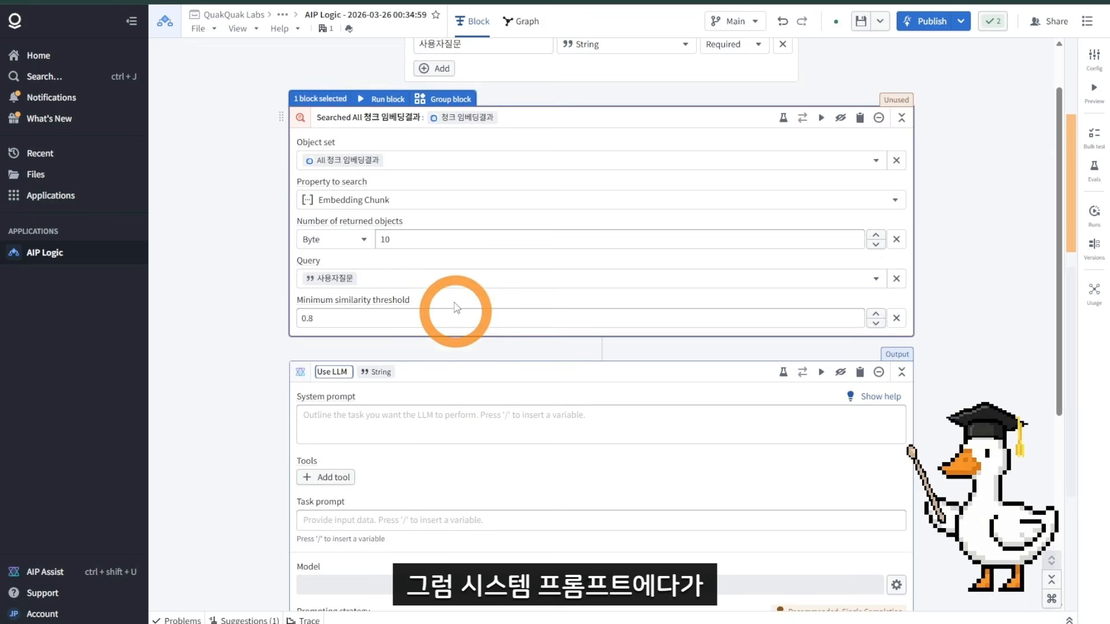
Step: Write the system prompt "너는 질문답변 전문가야 / 질문을보고 관련문서도 보고 답변해줘" for the Use LLM block
click(457, 294)
scroll(462, 296, up, 3)
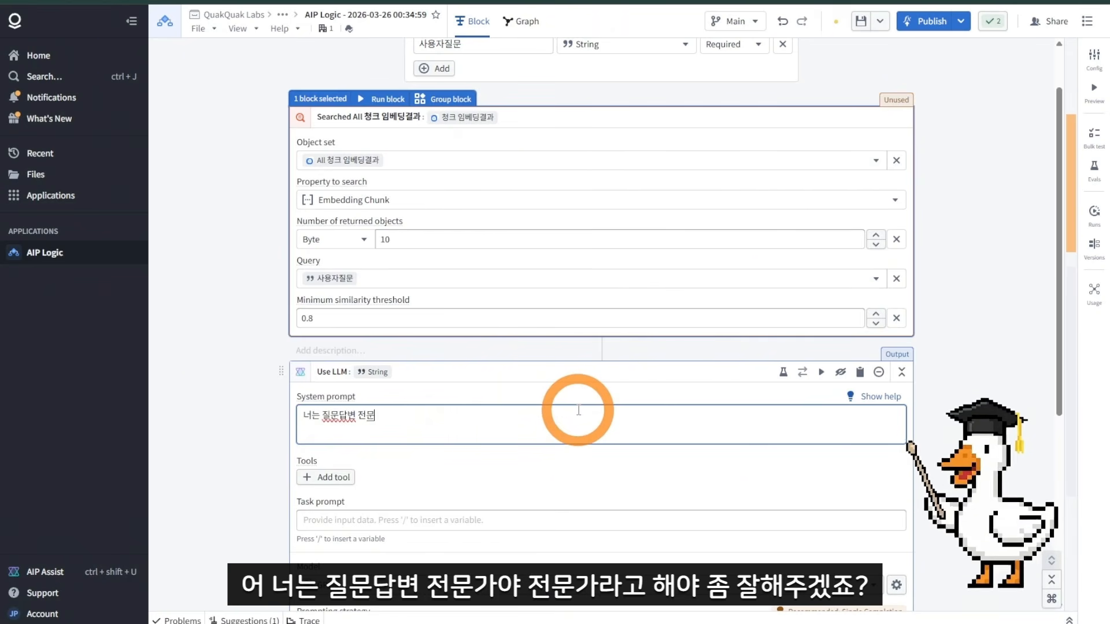
text(가야)
key(Return)
text(질문을보고 관련문서도 보고)
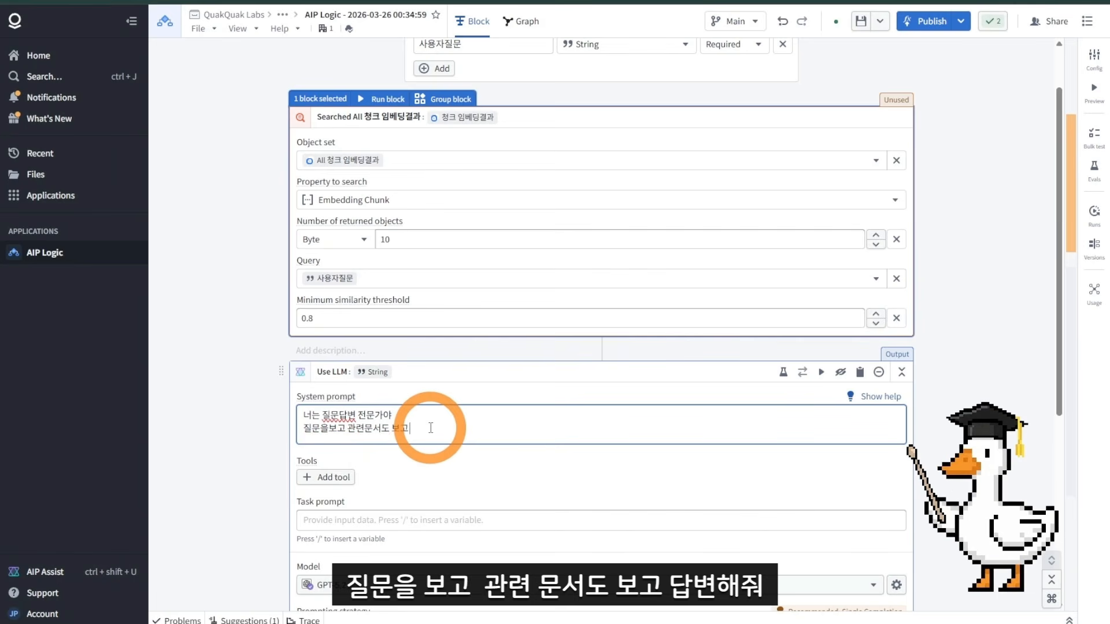
text(답변해줘)
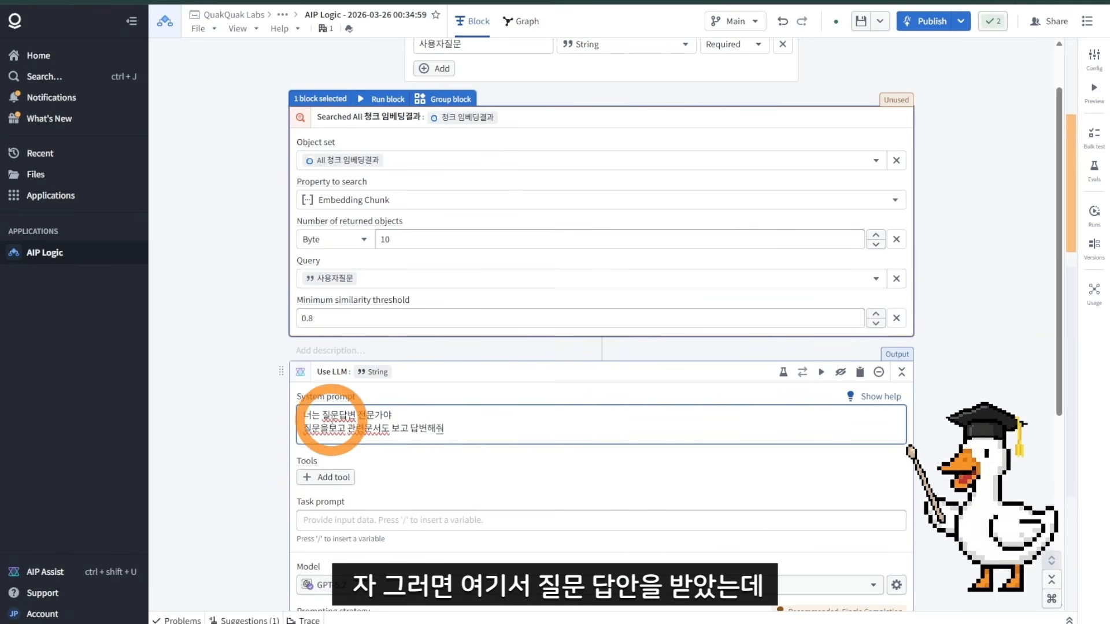
drag(319, 428, 305, 427)
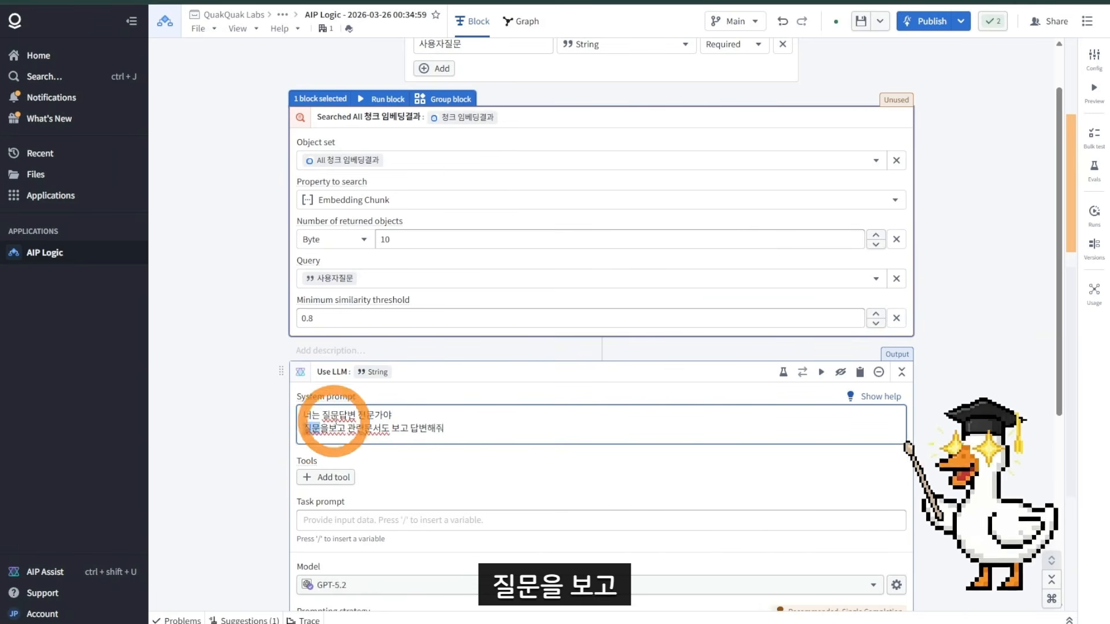
Step: Start the task prompt with "질문 - " followed by the 사용자질문 input variable on its own line
click(332, 523)
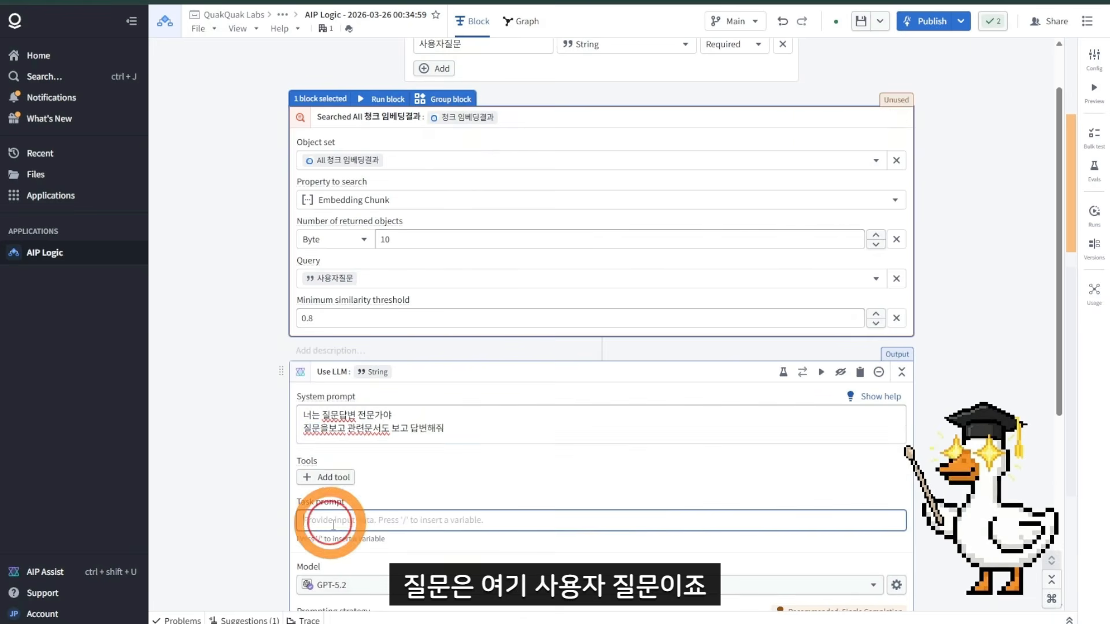
text(질문)
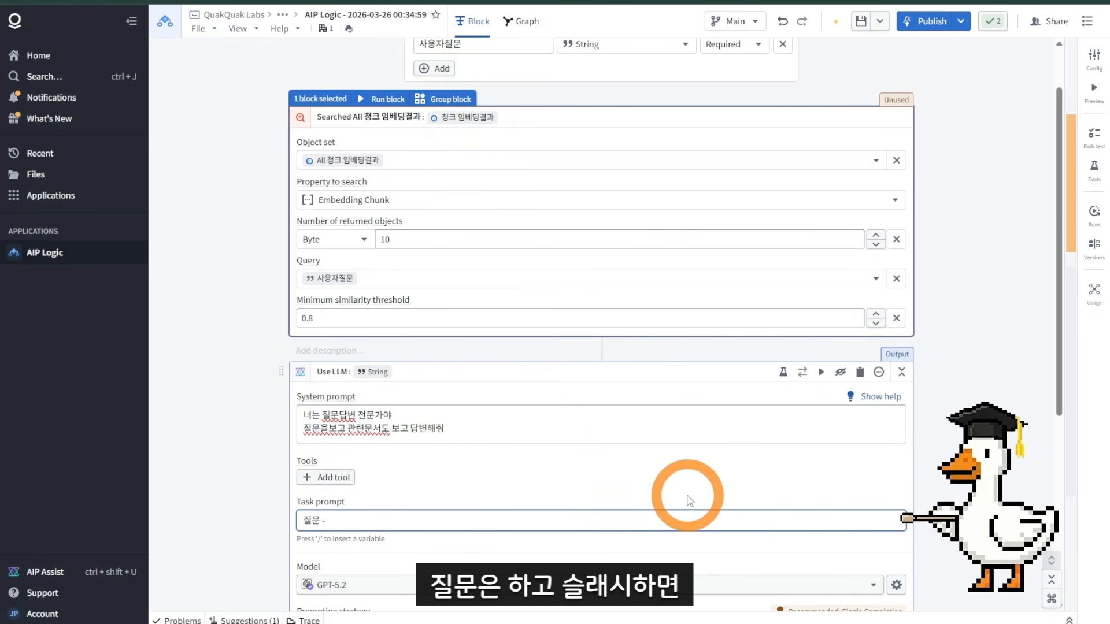
text( - /)
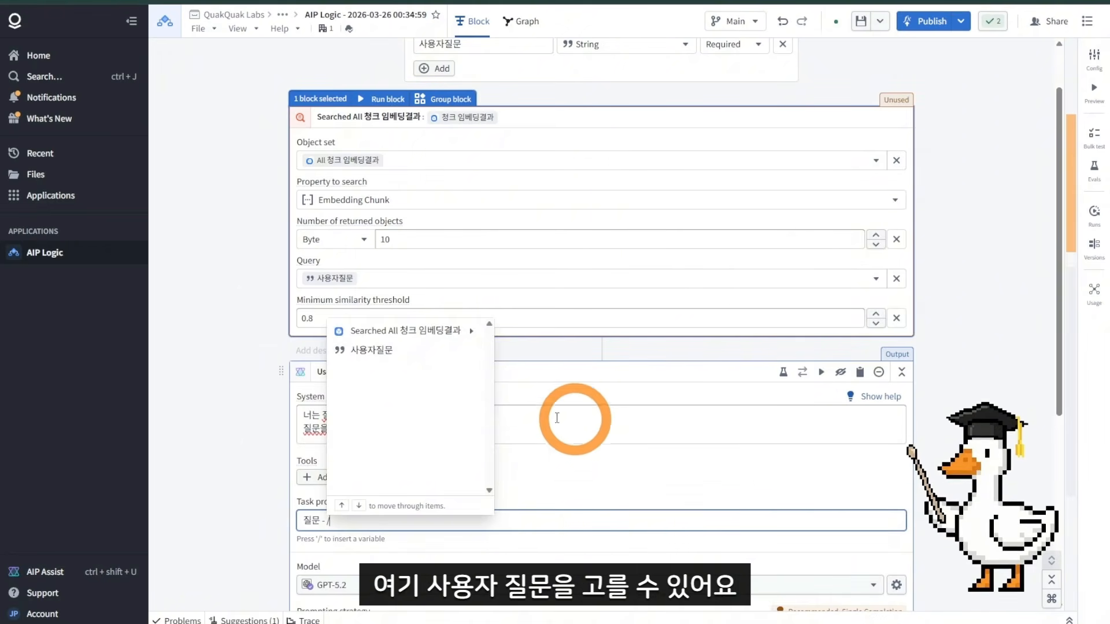
click(383, 350)
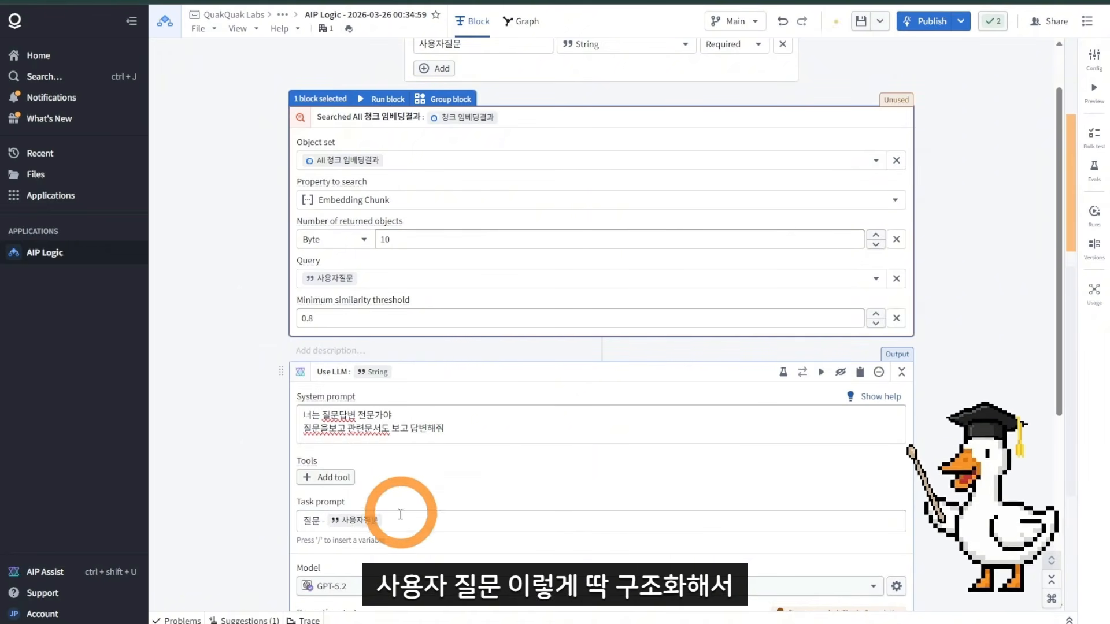
click(436, 526)
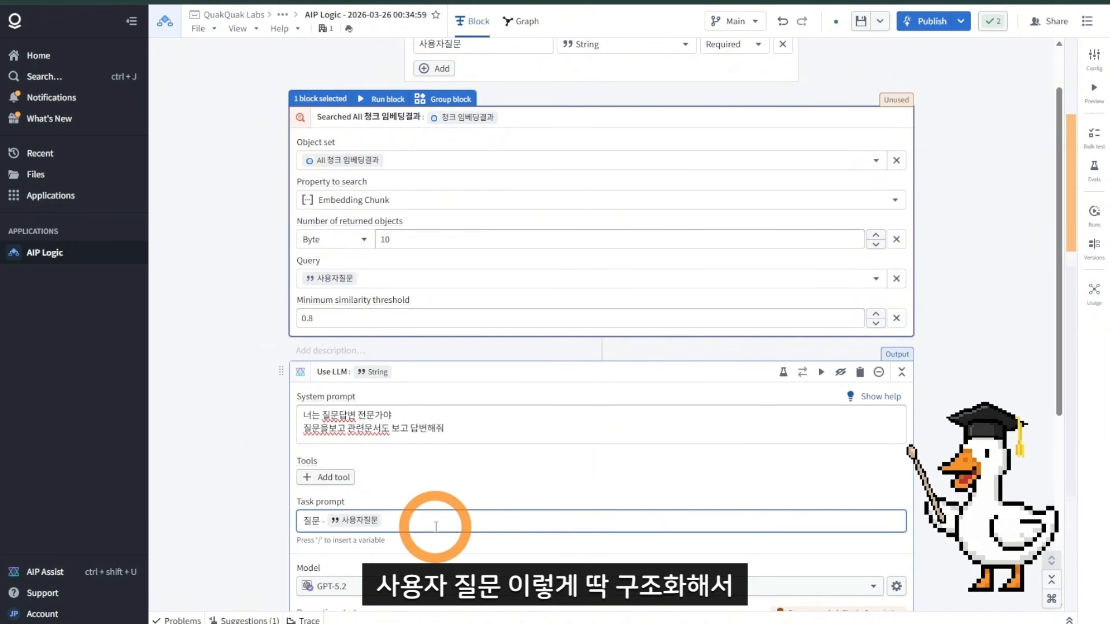
key(Return)
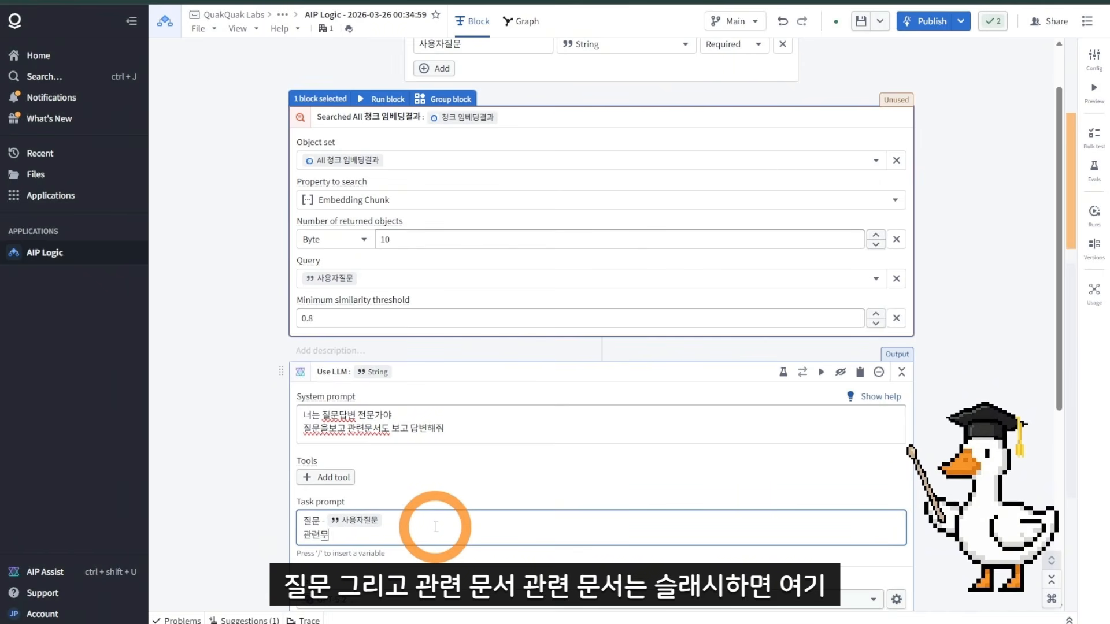
Step: Add a "관련문서 - " line referencing the search results' Use Llm property in the task prompt
text(관련문서 - /)
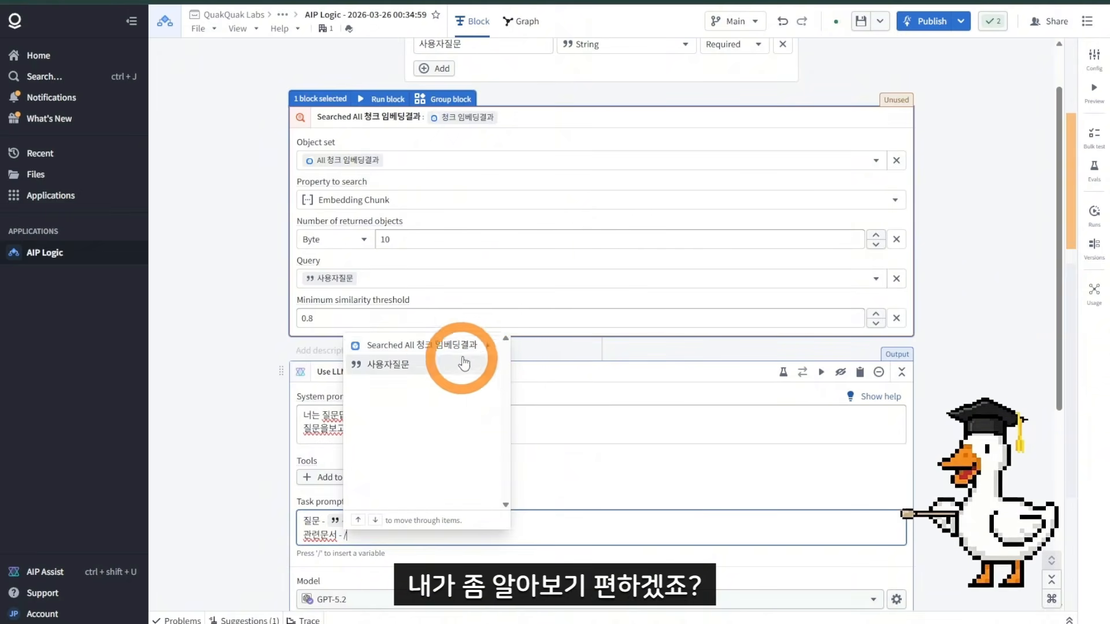
click(432, 347)
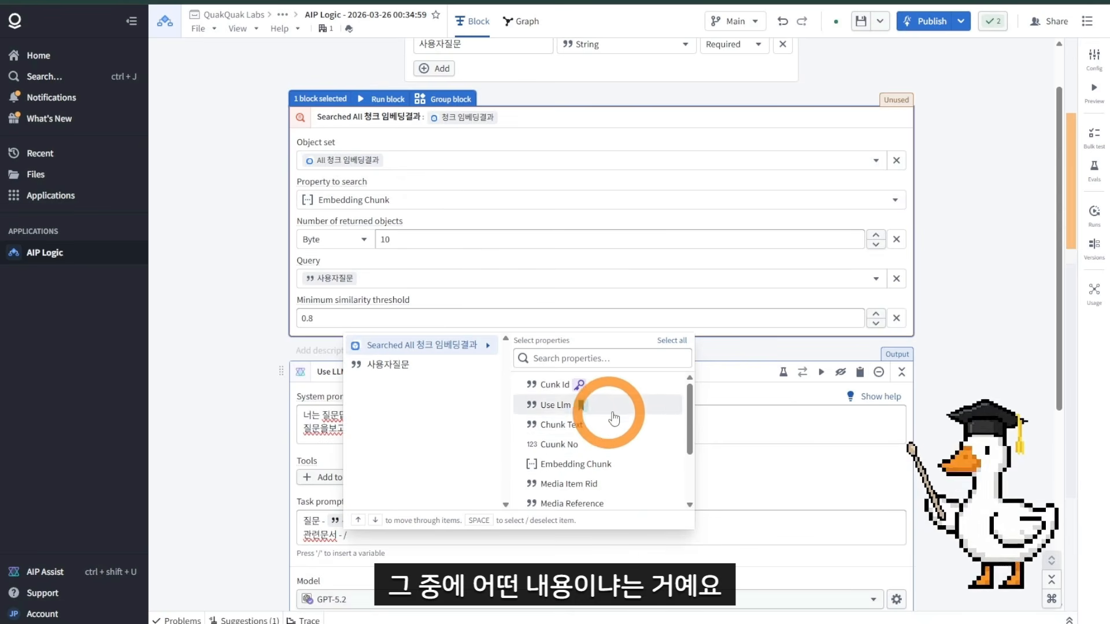
scroll(607, 428, down, 3)
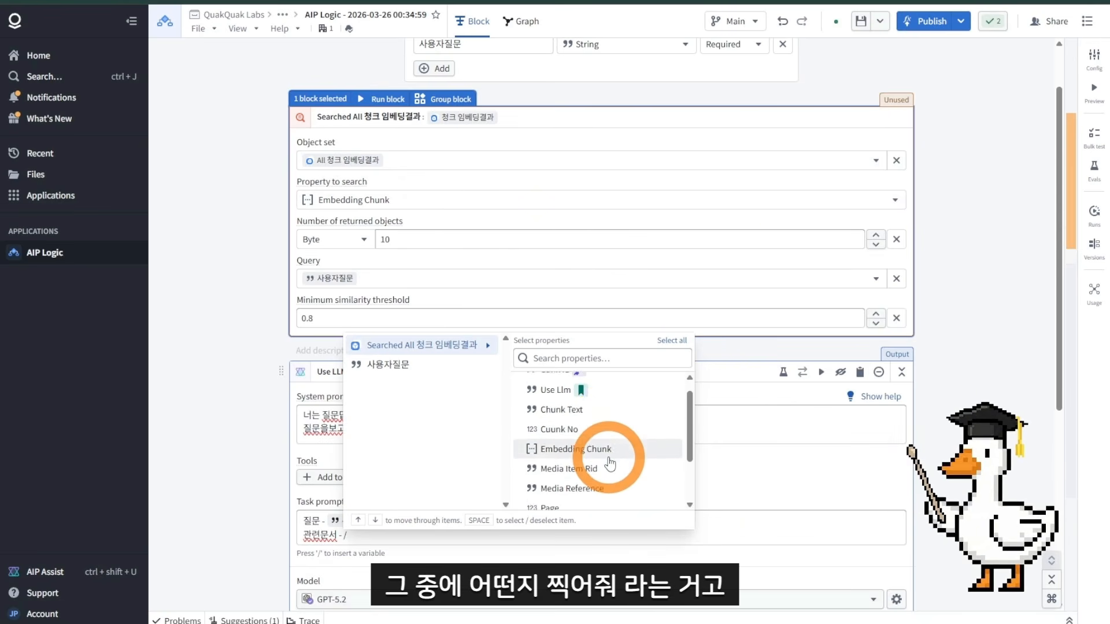
scroll(595, 416, up, 3)
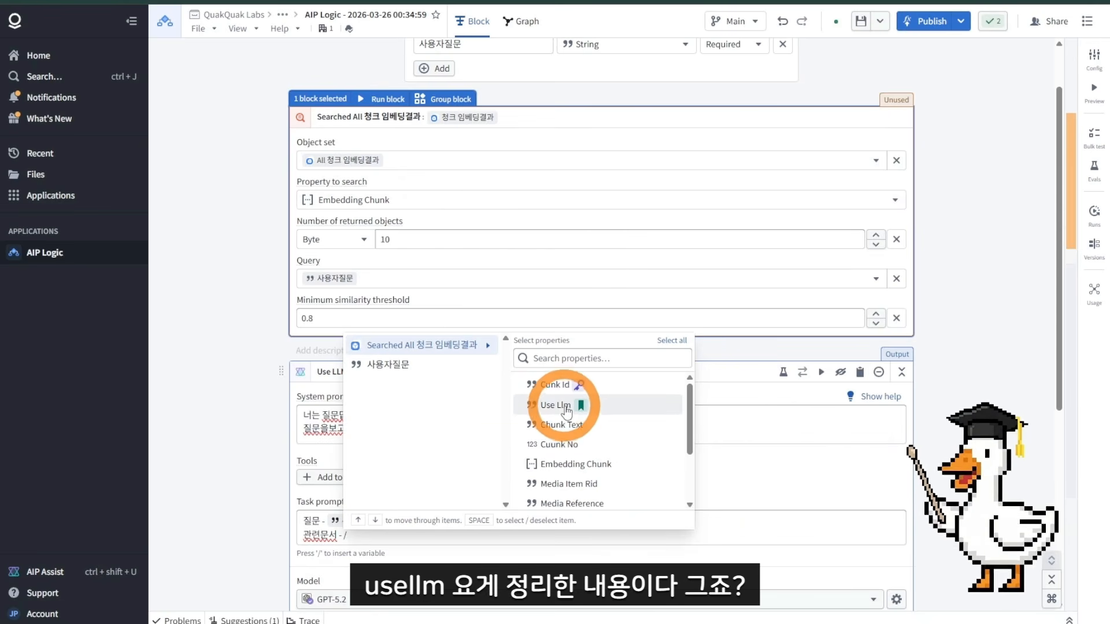
click(566, 409)
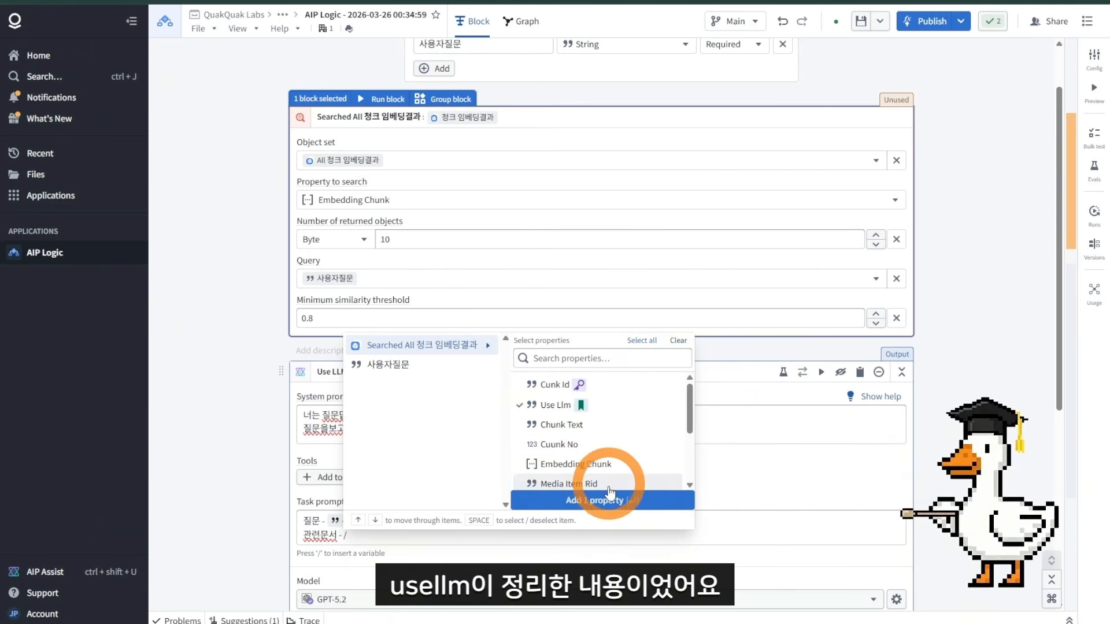
click(646, 511)
Step: Open the preview run and examine a returned chunk's properties in Object Explorer
scroll(617, 491, down, 1)
click(1093, 91)
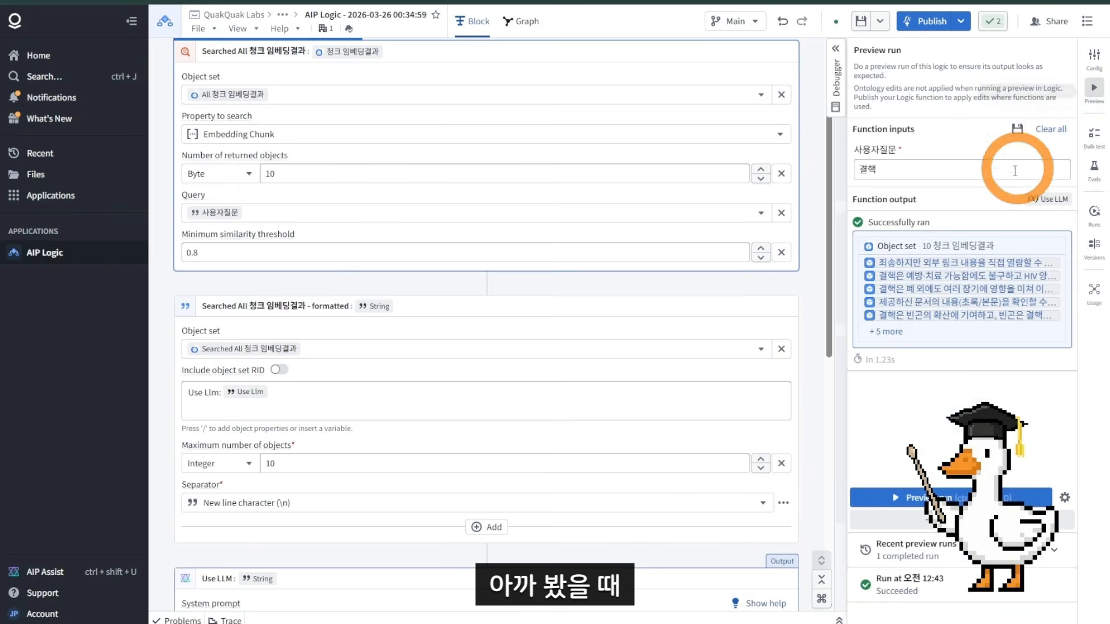
mouse_move(935, 265)
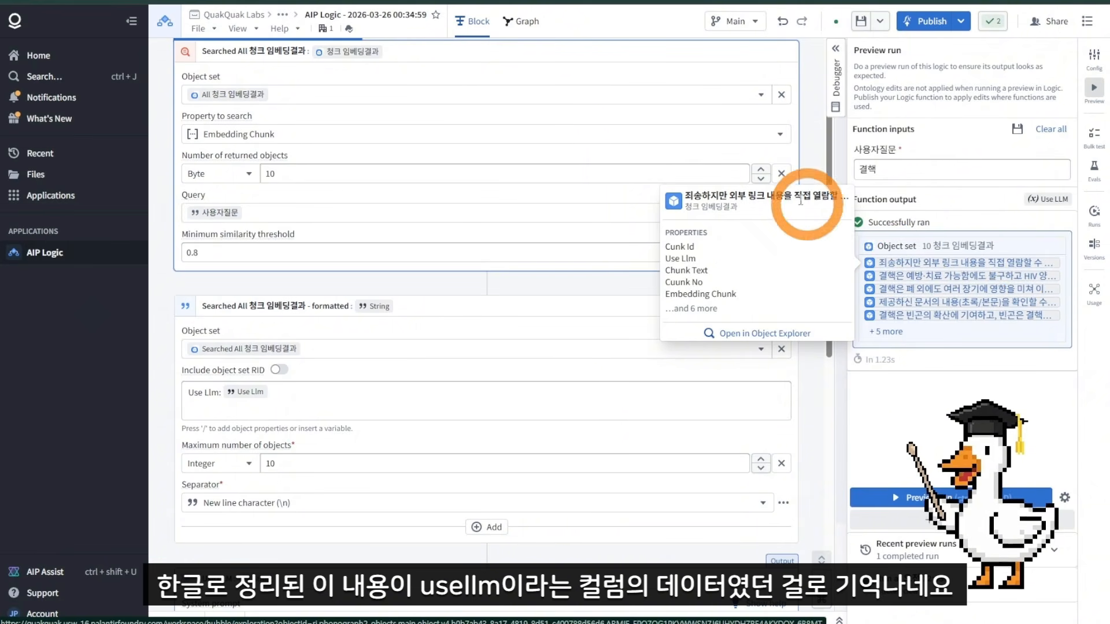
mouse_move(912, 281)
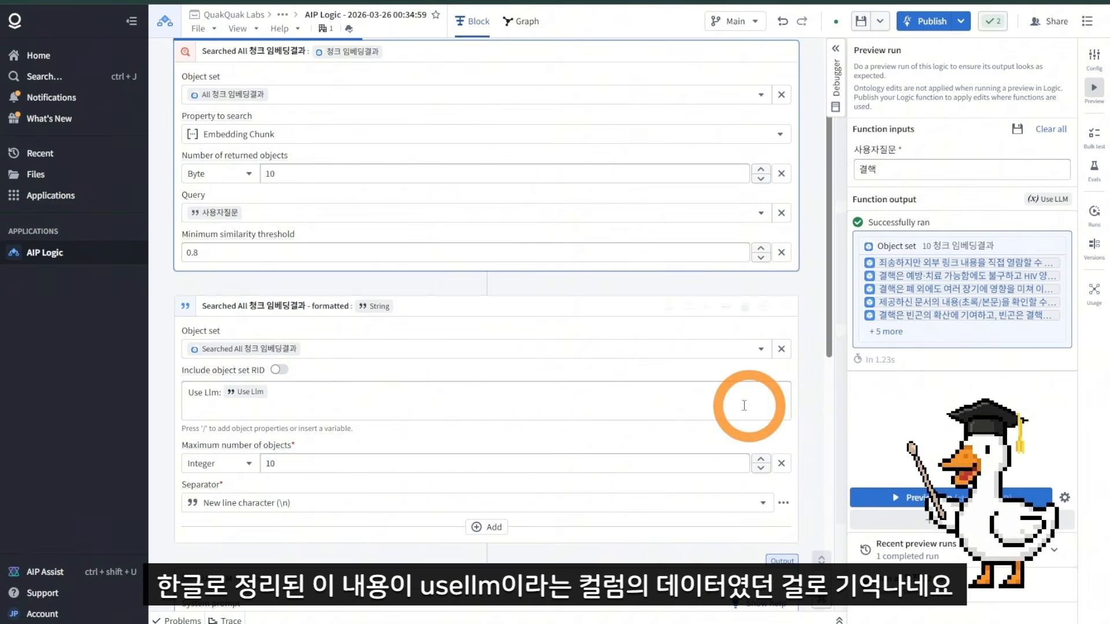
scroll(722, 399, down, 2)
scroll(332, 497, down, 1)
scroll(330, 514, up, 1)
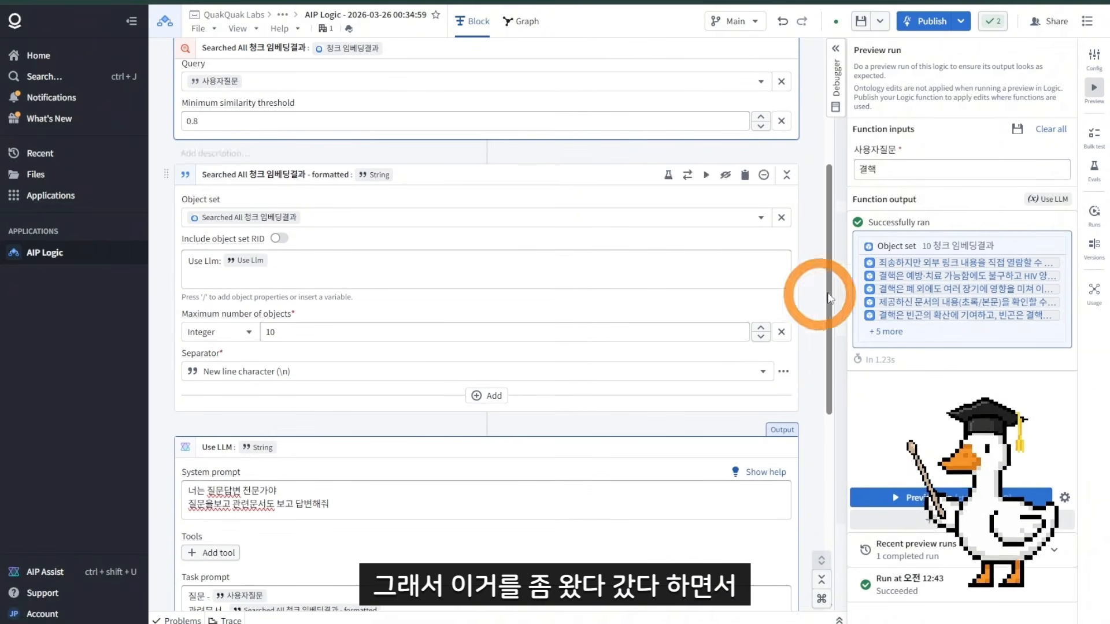
mouse_move(987, 266)
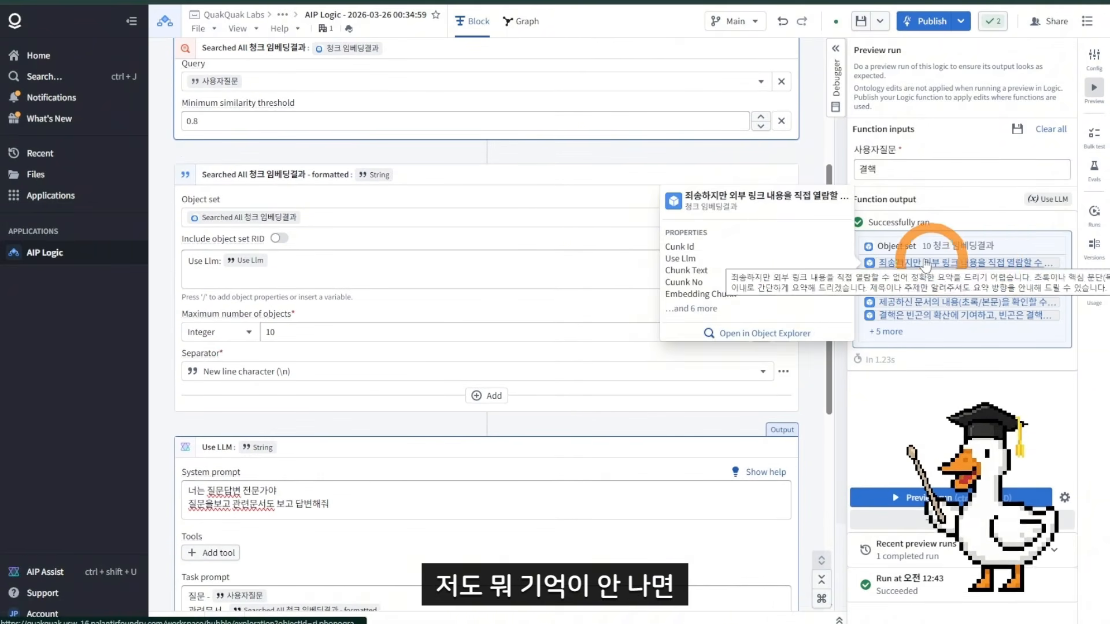
click(801, 340)
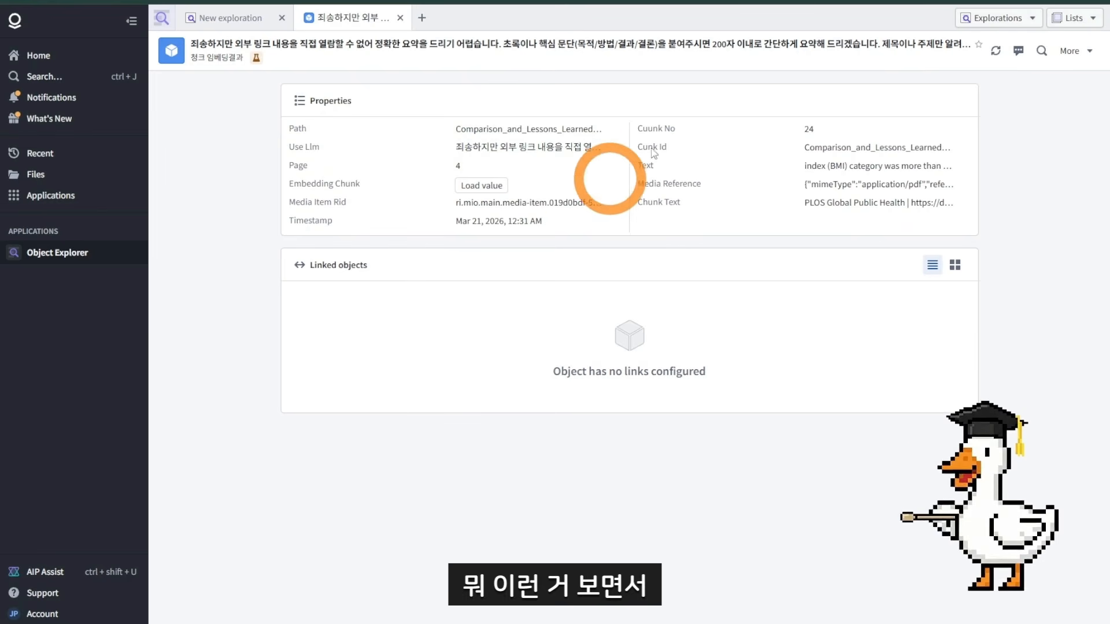
click(625, 45)
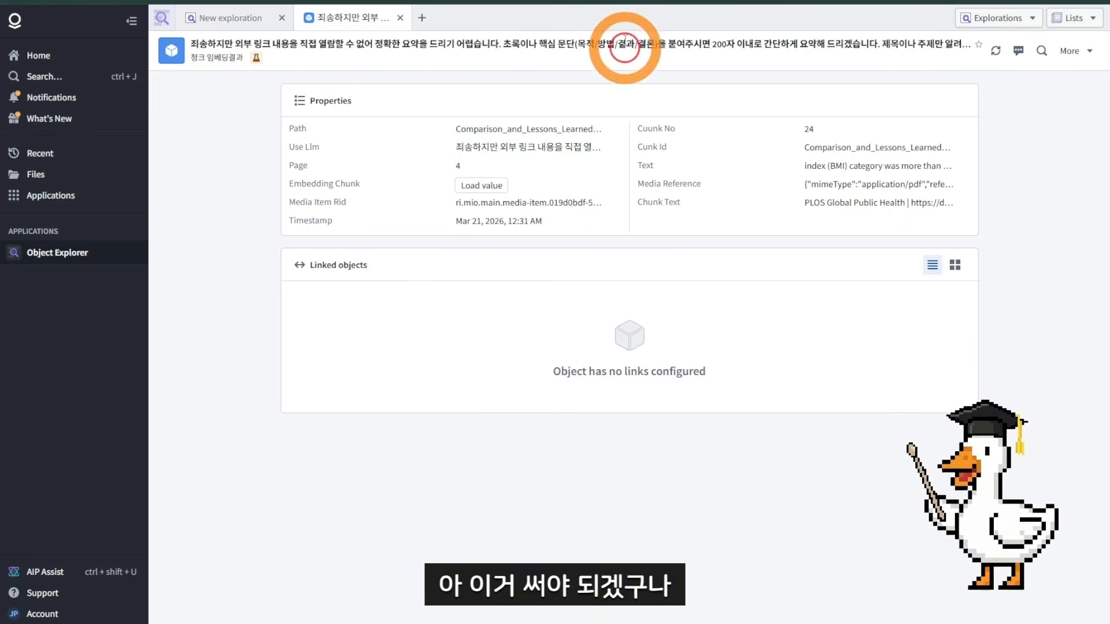
click(635, 1)
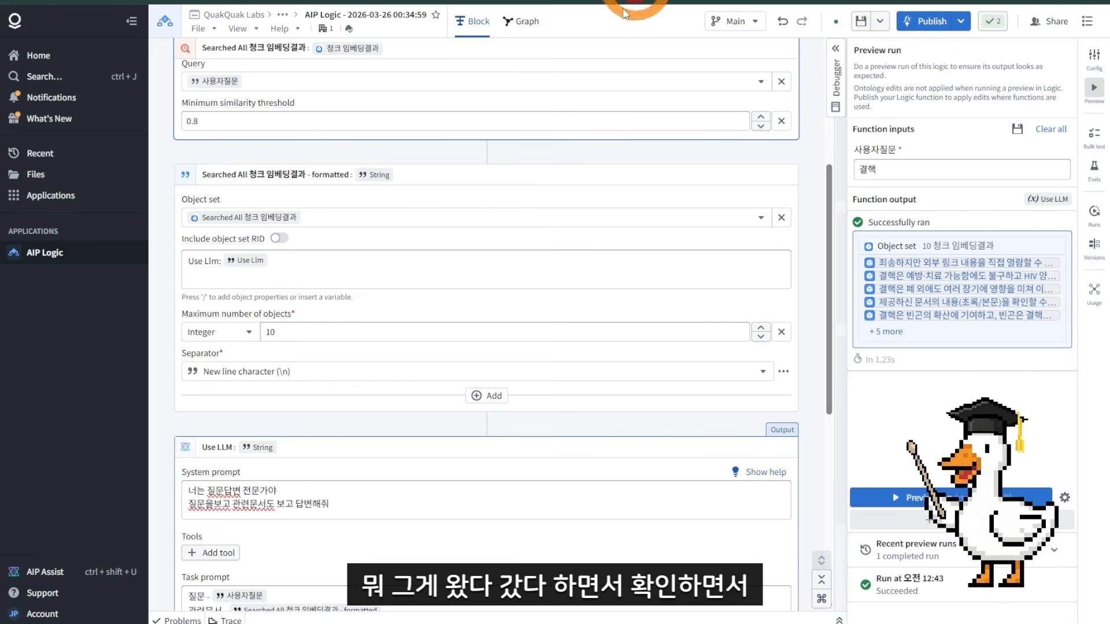
Step: Review the completed task prompt with the question and formatted search results variables
scroll(346, 359, down, 3)
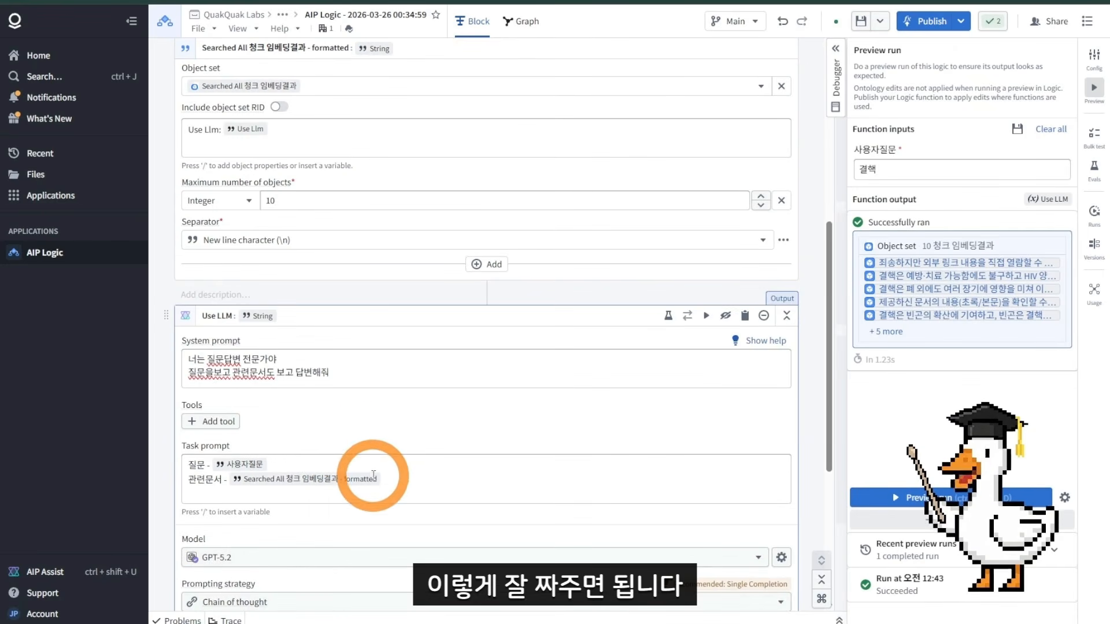
click(428, 486)
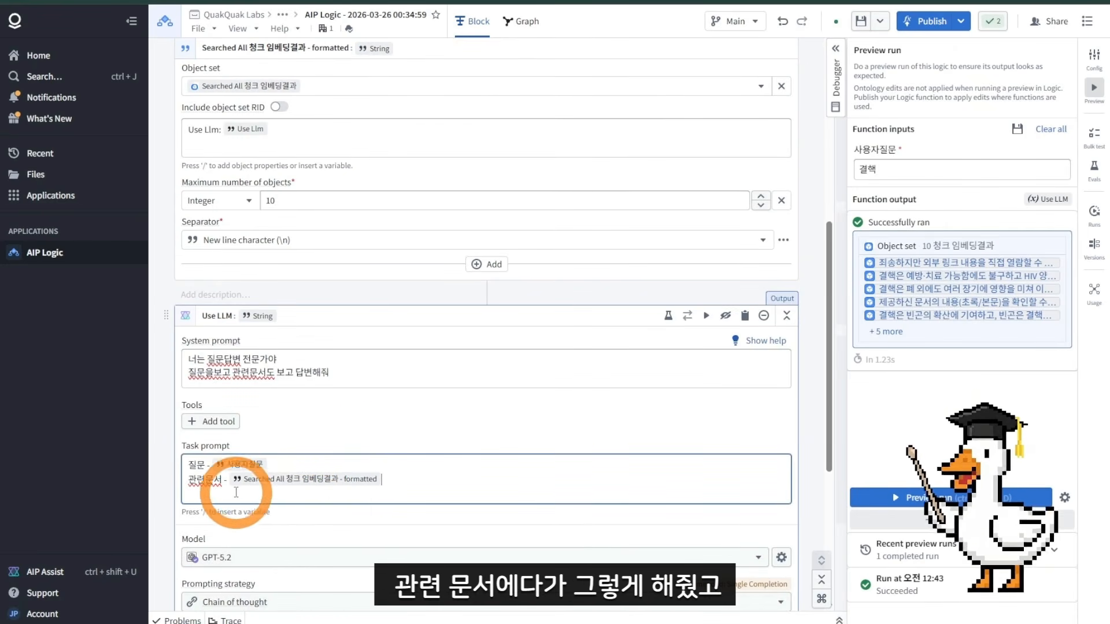
scroll(317, 471, up, 2)
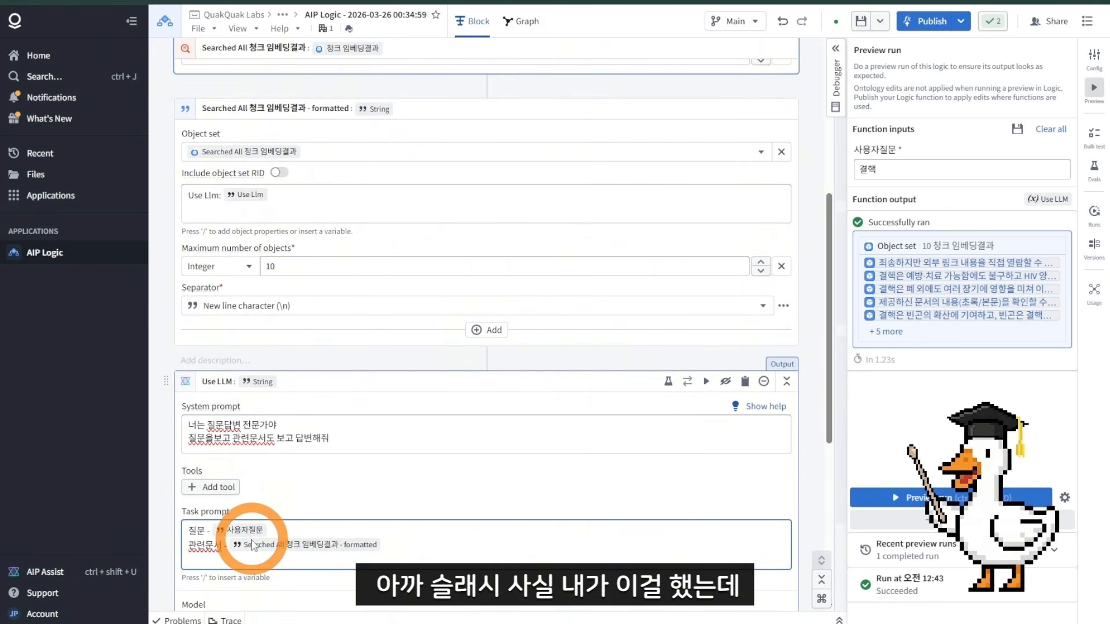
Step: Review the formatted search results block and task prompt, then collapse the formatted block
triple_click(253, 543)
drag(391, 540, 360, 542)
scroll(370, 529, up, 3)
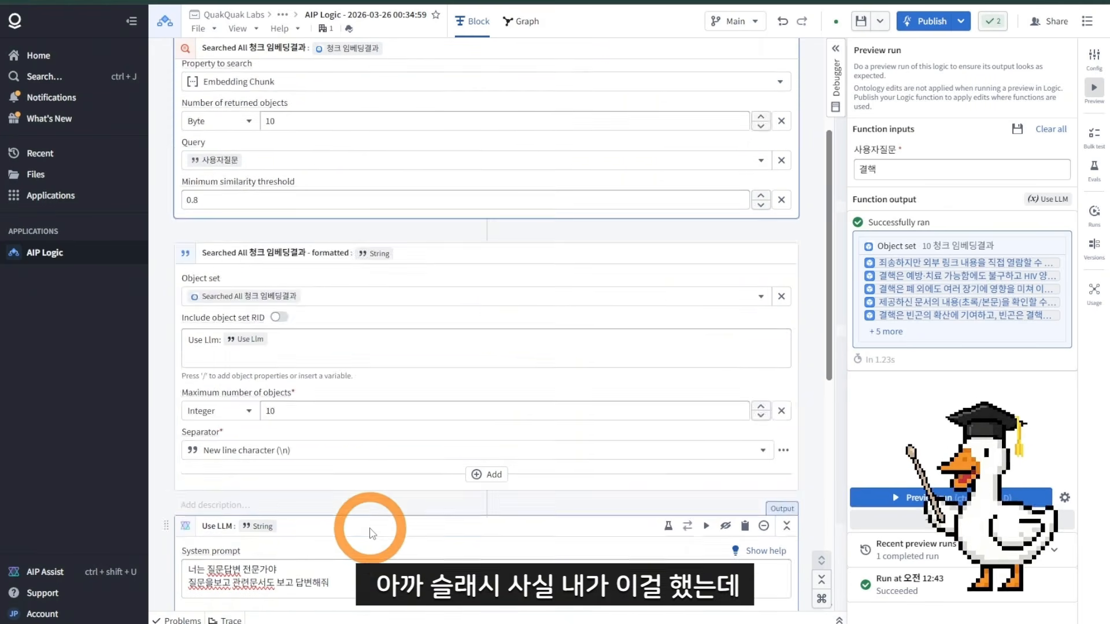
scroll(364, 527, down, 4)
scroll(260, 315, up, 2)
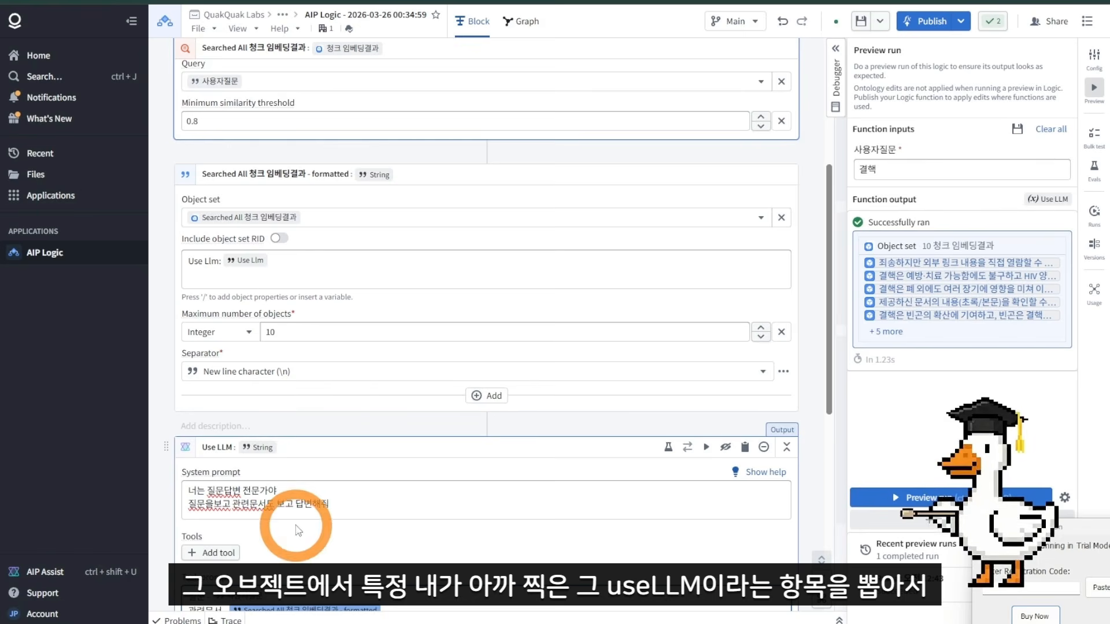
scroll(323, 549, down, 1)
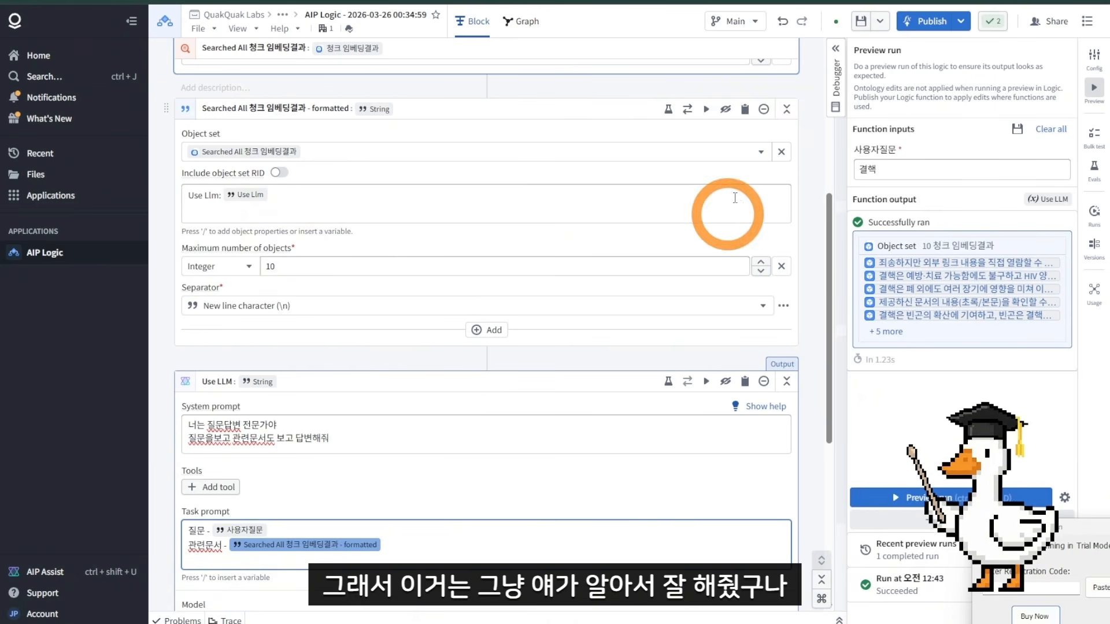
click(786, 109)
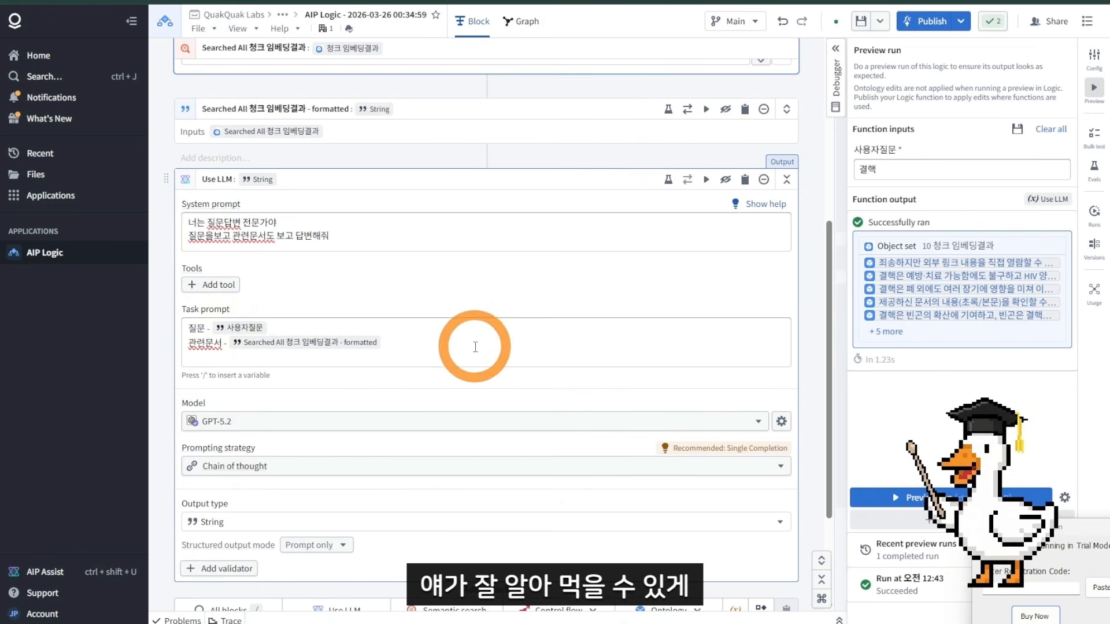
Step: Set the Use LLM block's model to GPT-5 nano
scroll(405, 251, down, 1)
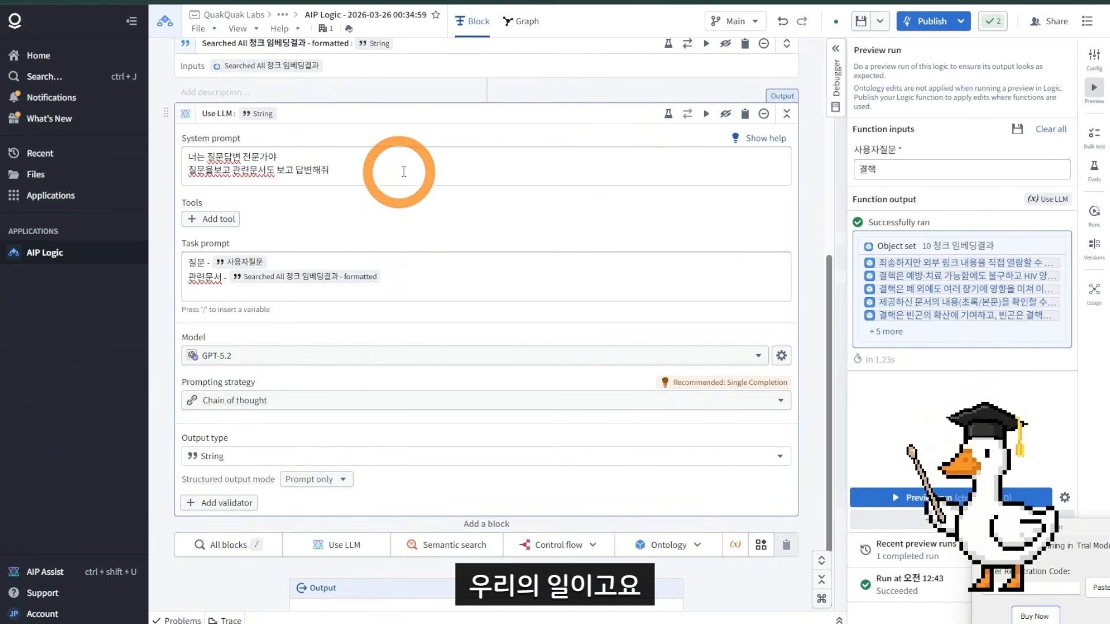
click(232, 354)
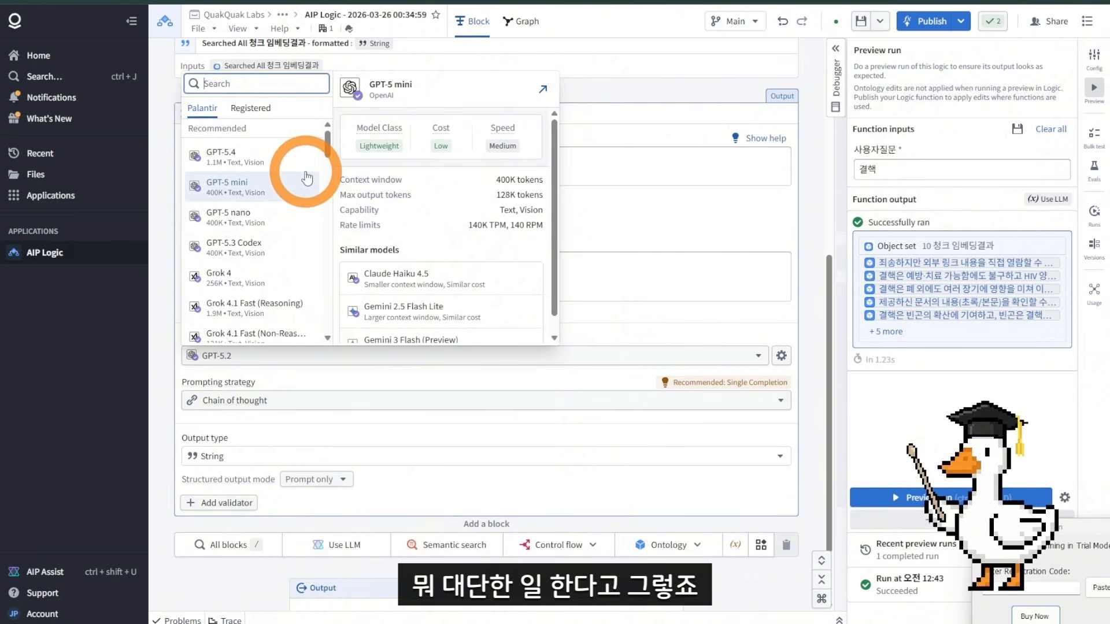
click(296, 221)
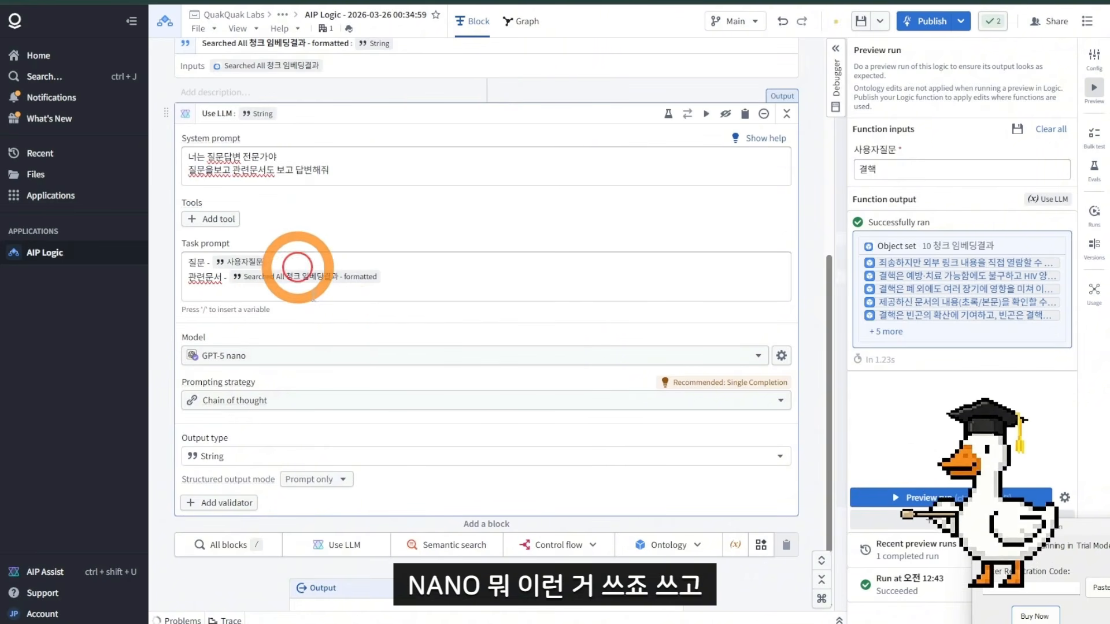
Step: Set the Use LLM block's prompting strategy to Single completion
click(321, 399)
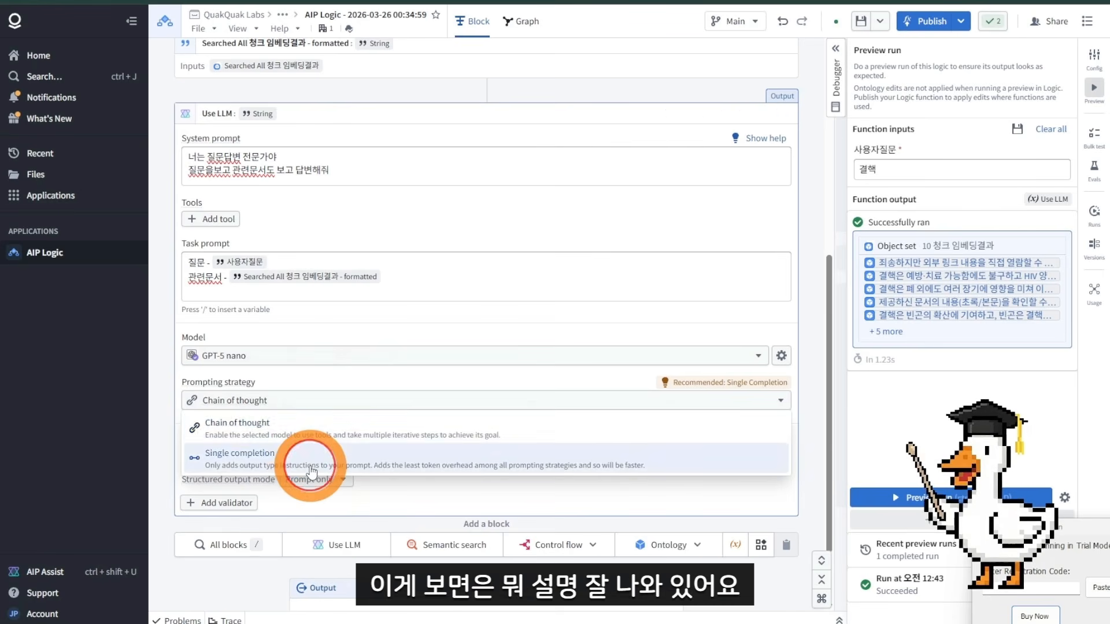
click(310, 470)
click(334, 395)
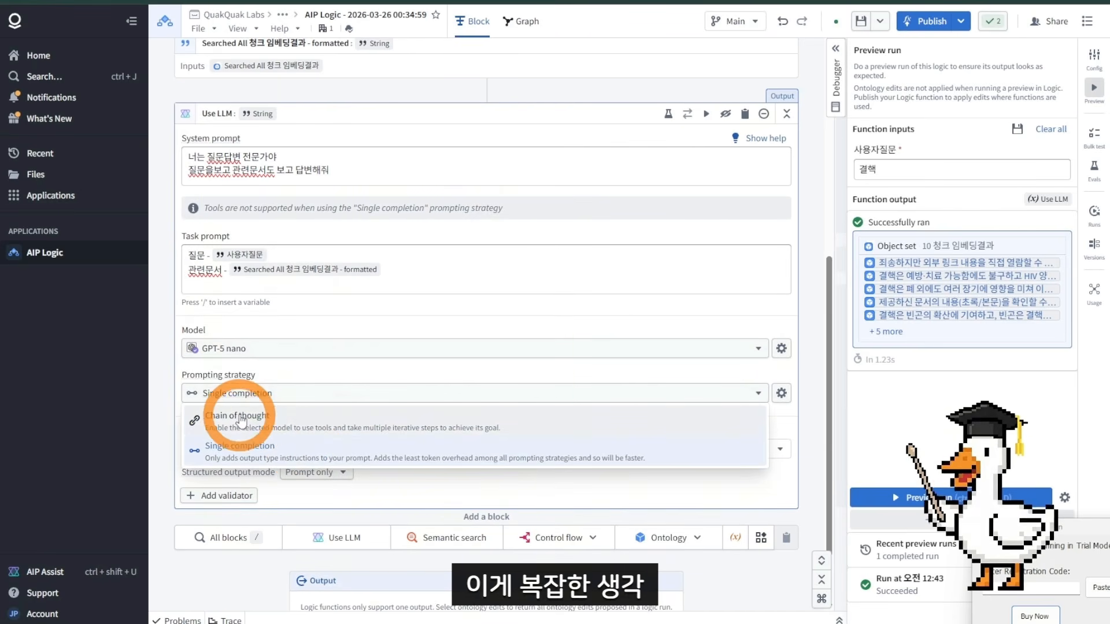
click(271, 445)
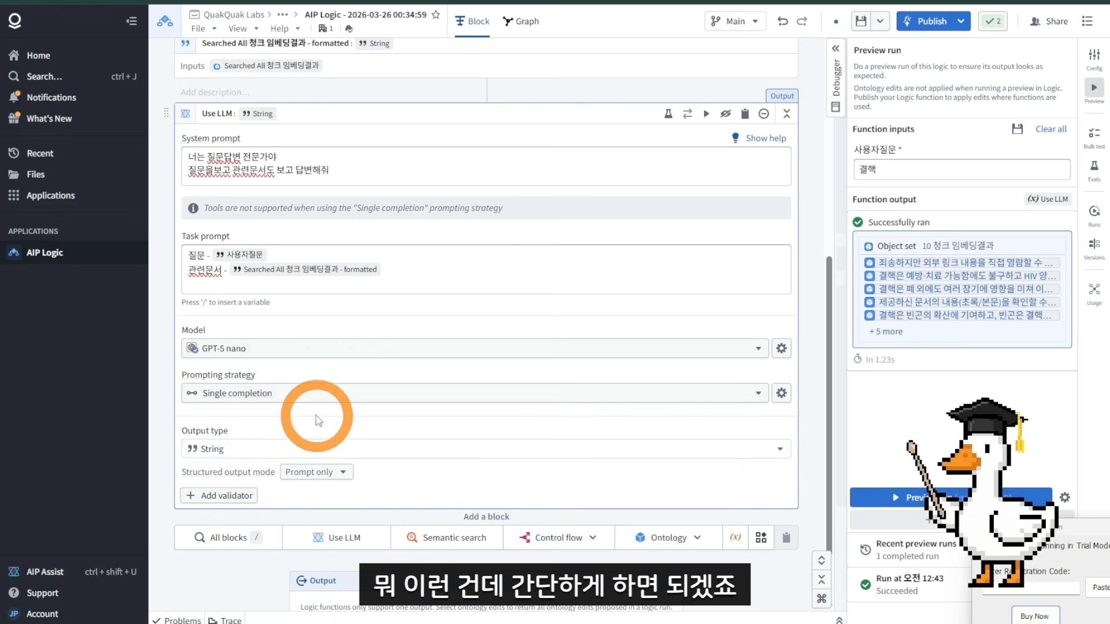
Step: Review the whole logic: search block, formatted block, Use LLM settings and output block
scroll(315, 417, up, 1)
scroll(300, 407, down, 1)
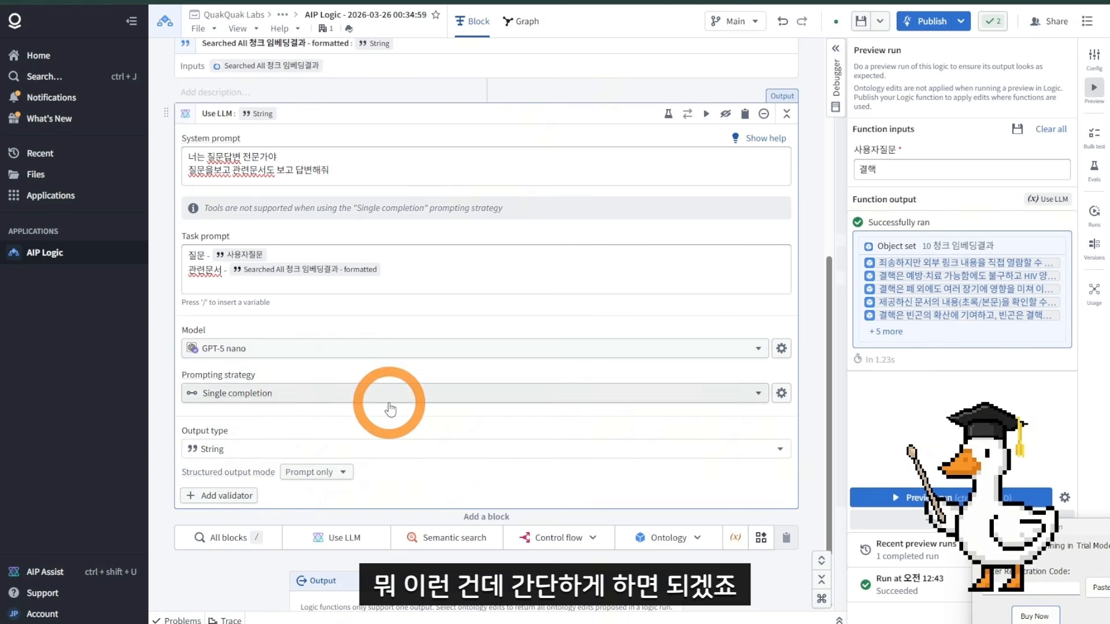
scroll(301, 359, down, 1)
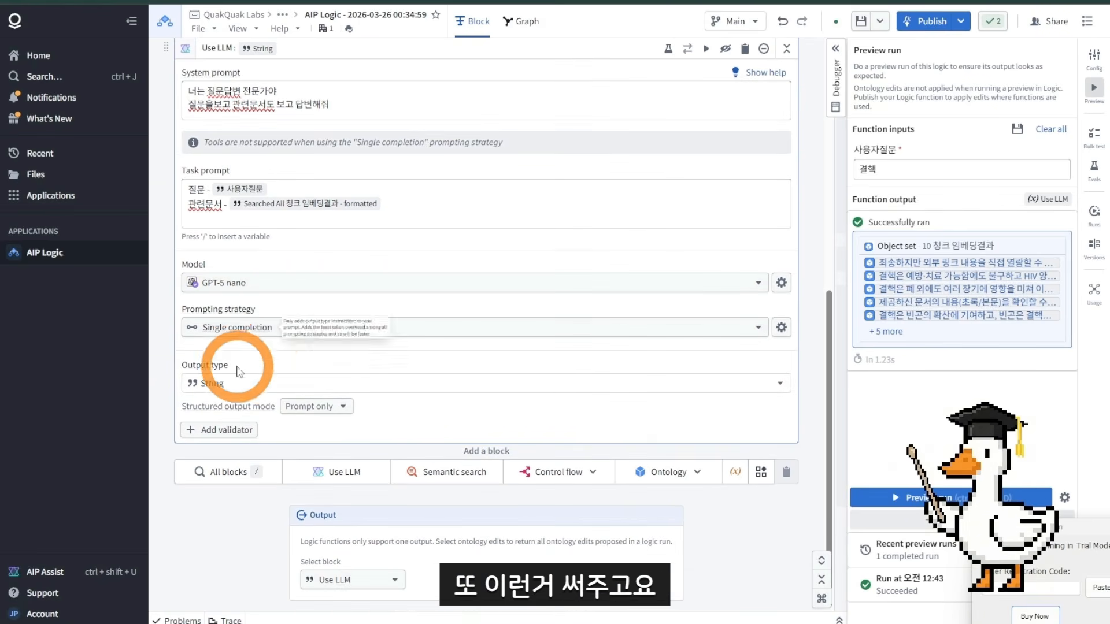
scroll(477, 362, up, 2)
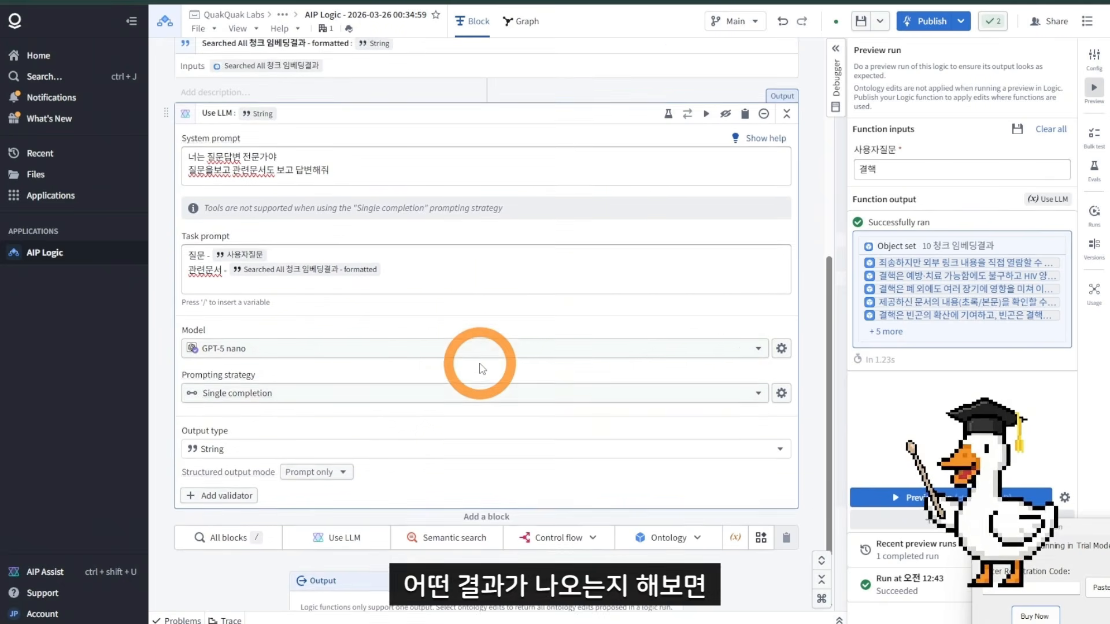
scroll(478, 367, down, 2)
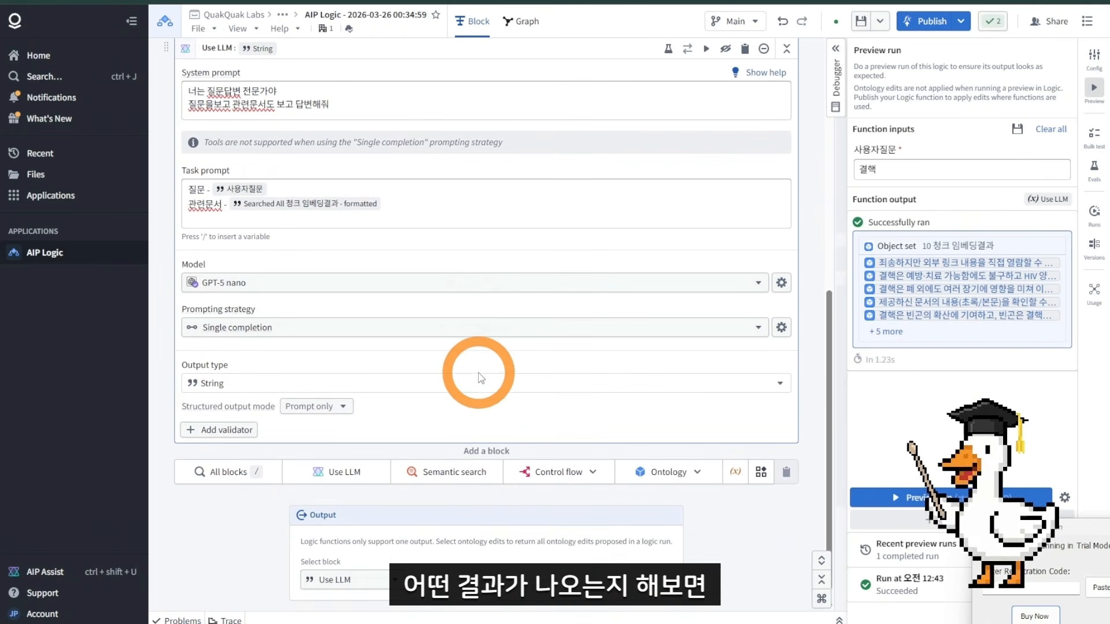
scroll(479, 377, up, 4)
scroll(572, 391, down, 3)
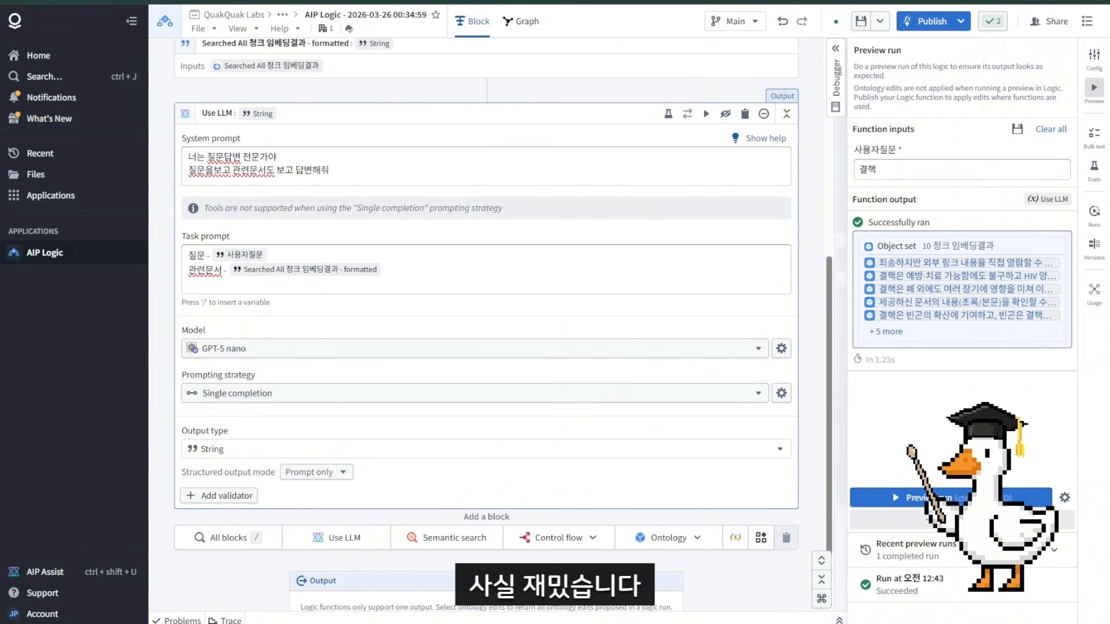
scroll(746, 456, up, 6)
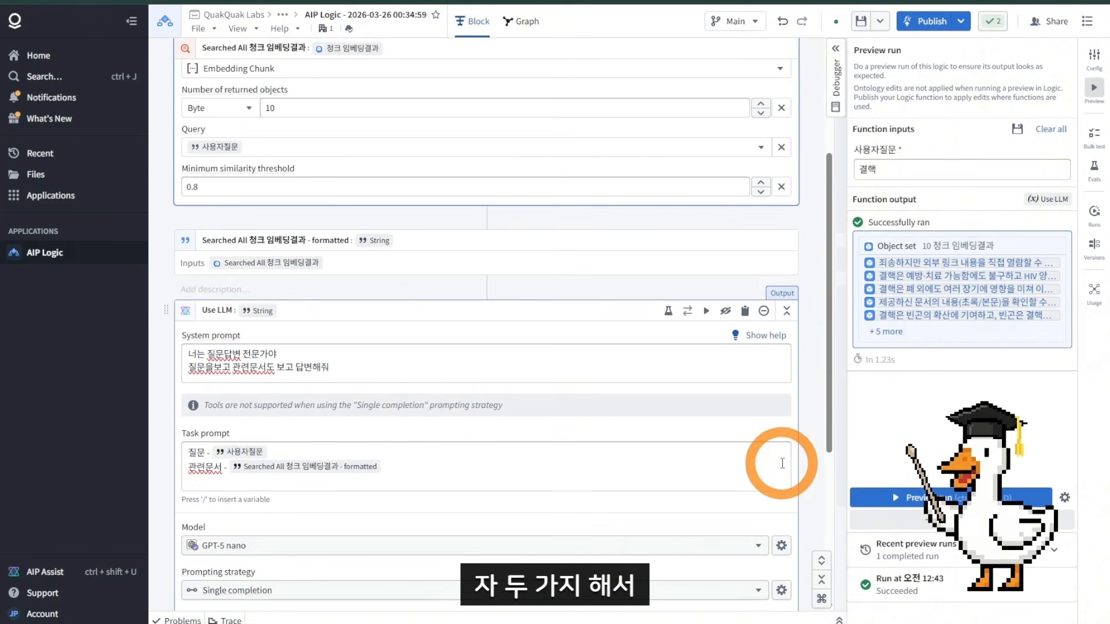
scroll(411, 462, down, 2)
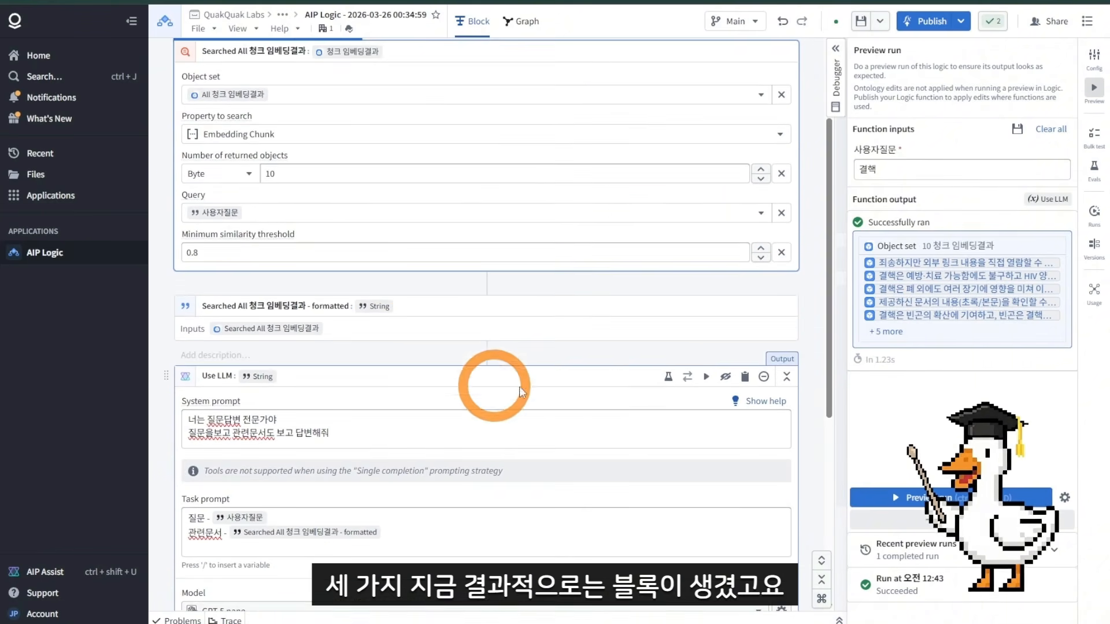
scroll(702, 408, down, 3)
scroll(700, 411, down, 1)
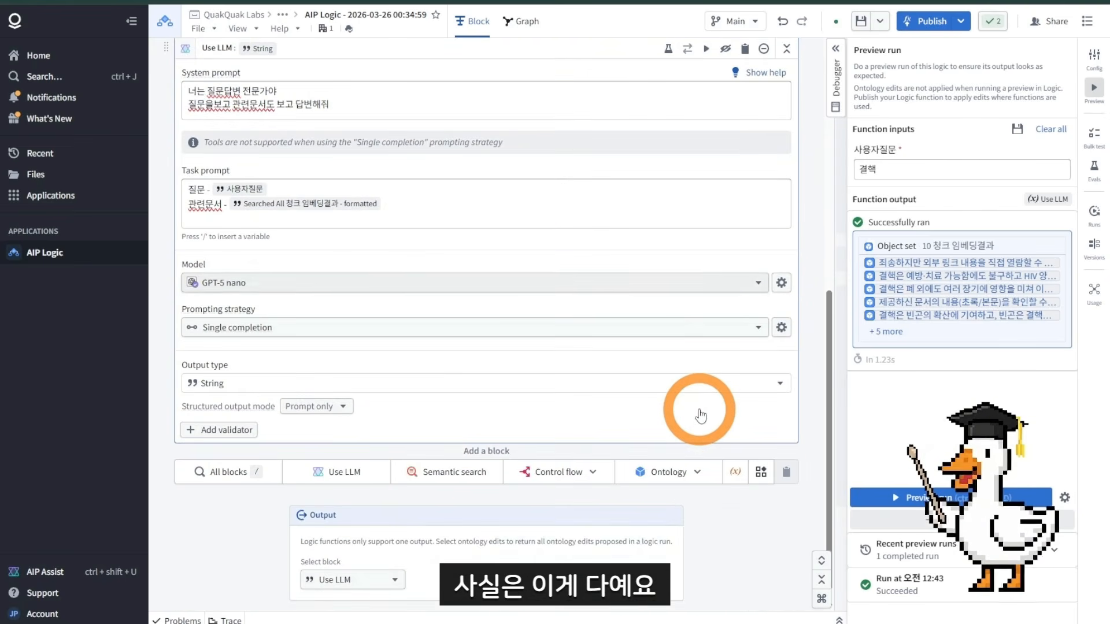
scroll(787, 186, up, 6)
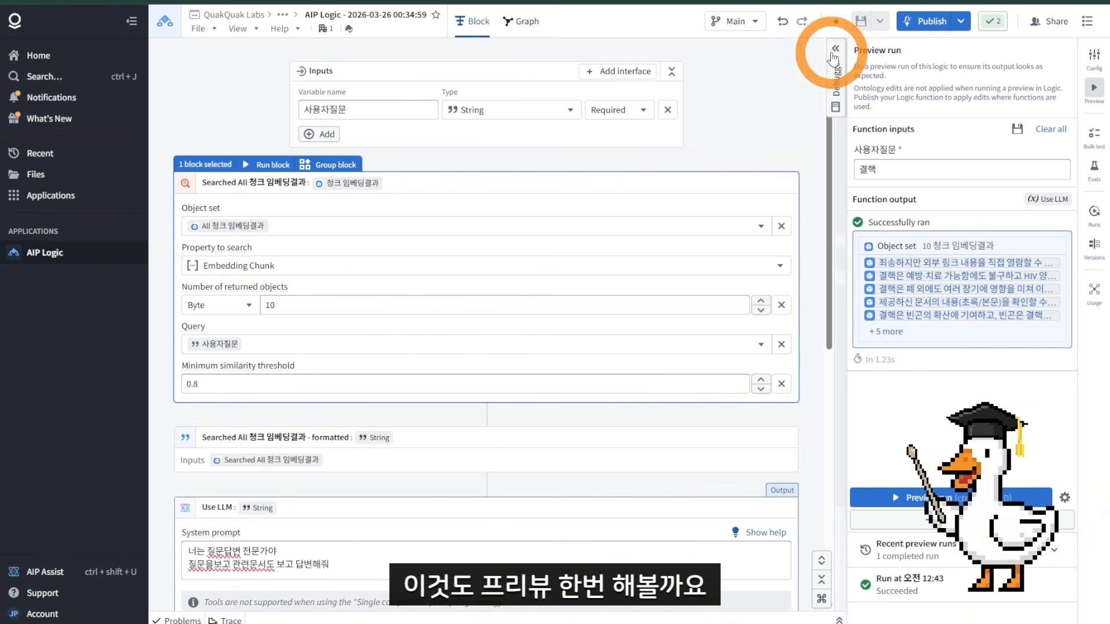
scroll(597, 300, down, 3)
scroll(716, 347, up, 3)
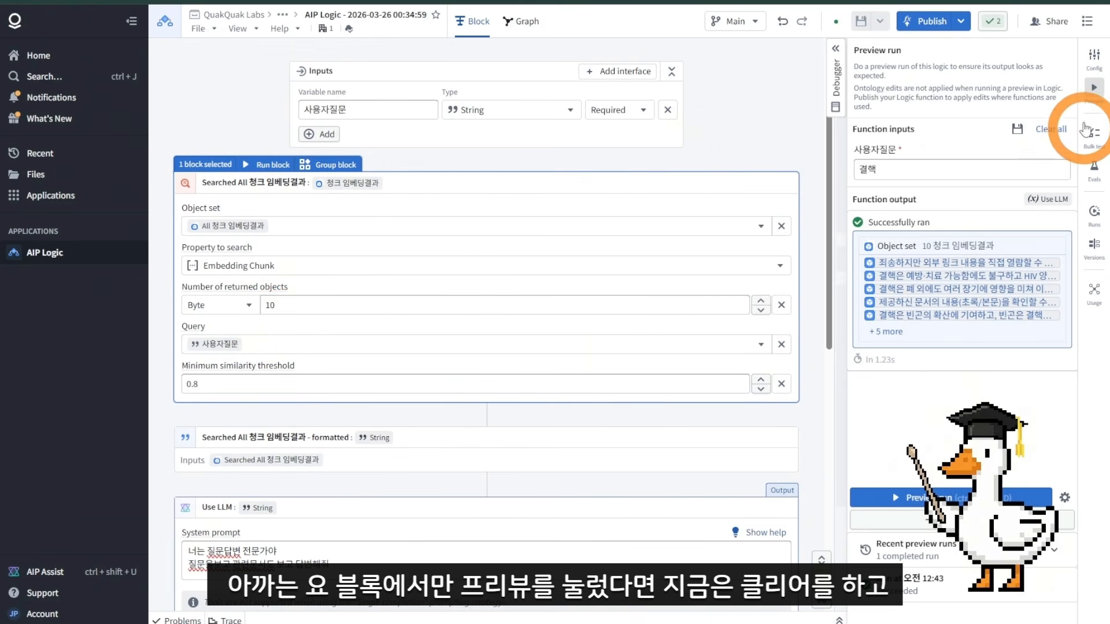
Step: Clear the preview inputs and run a full preview of the logic with 사용자질문 set to 결핵
click(1056, 131)
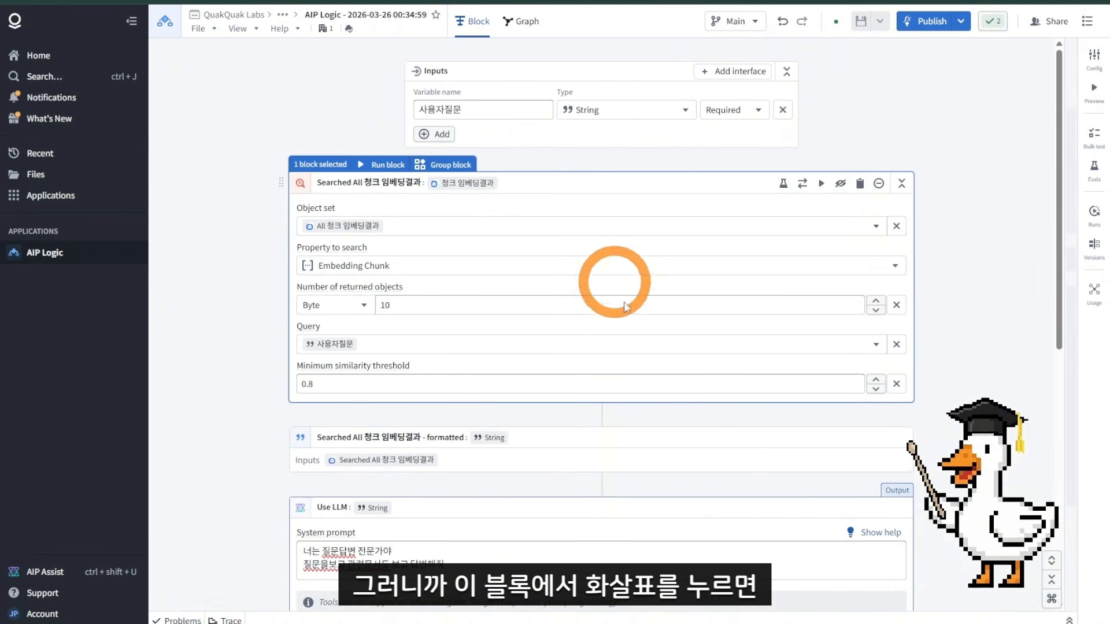
click(821, 185)
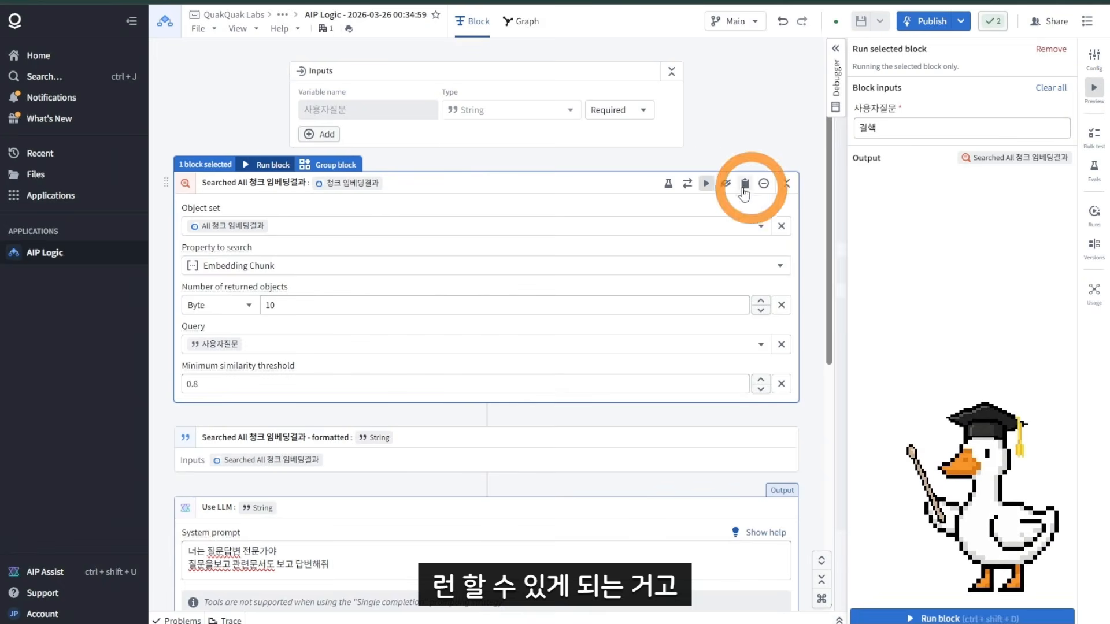
click(705, 183)
click(1091, 92)
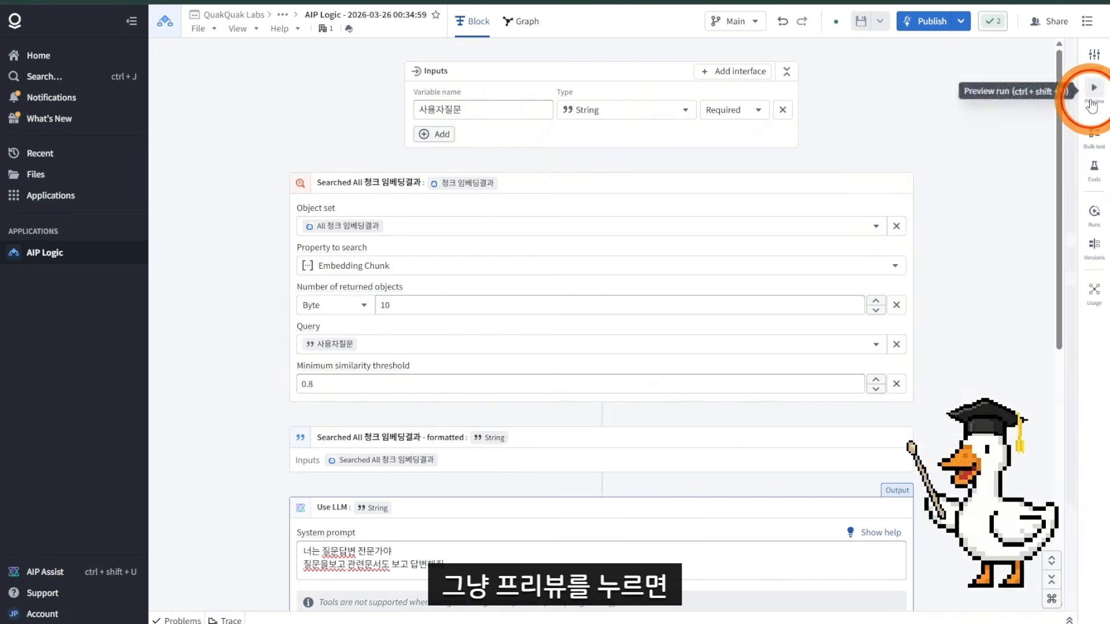
click(1090, 93)
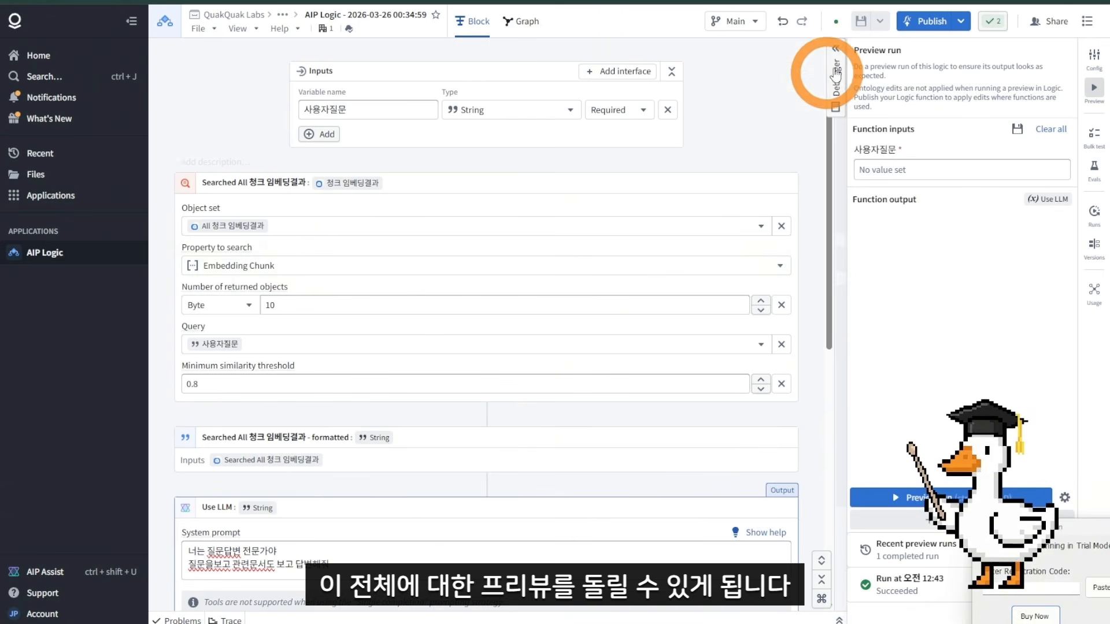
scroll(745, 196, down, 2)
click(915, 170)
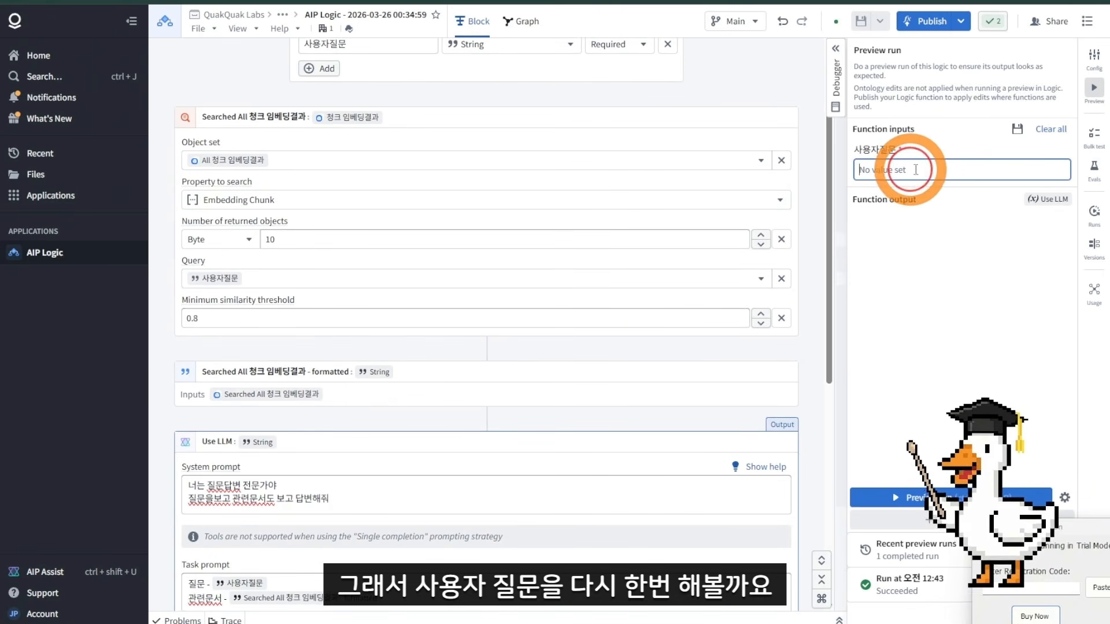
text(결핵)
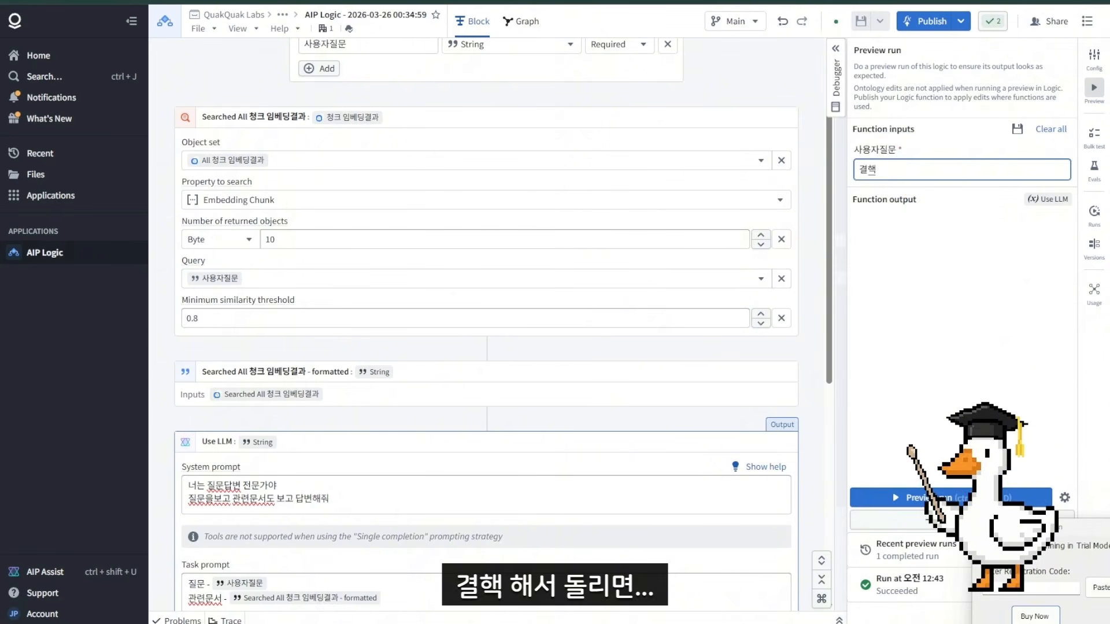
click(950, 497)
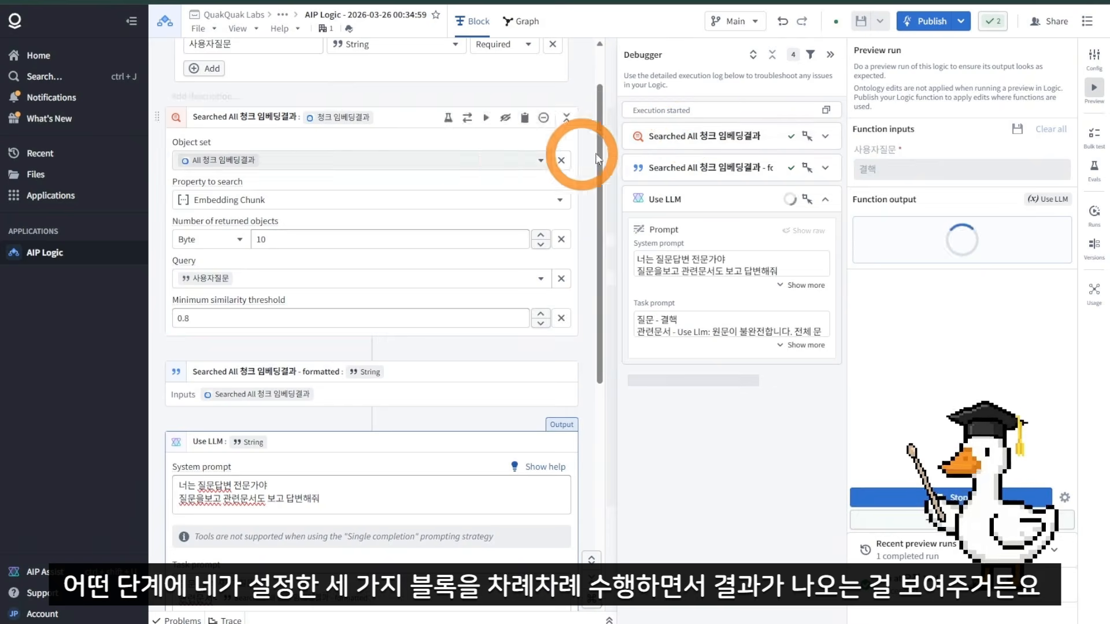
Step: Examine each block's execution results and prompt in the debugger
click(640, 149)
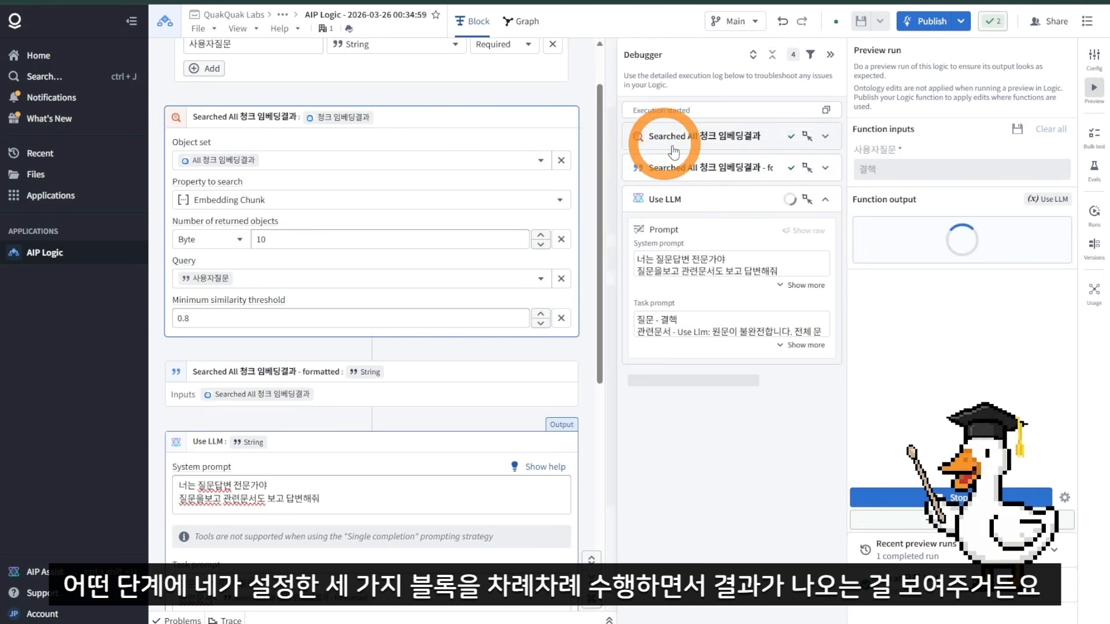
click(665, 199)
click(706, 256)
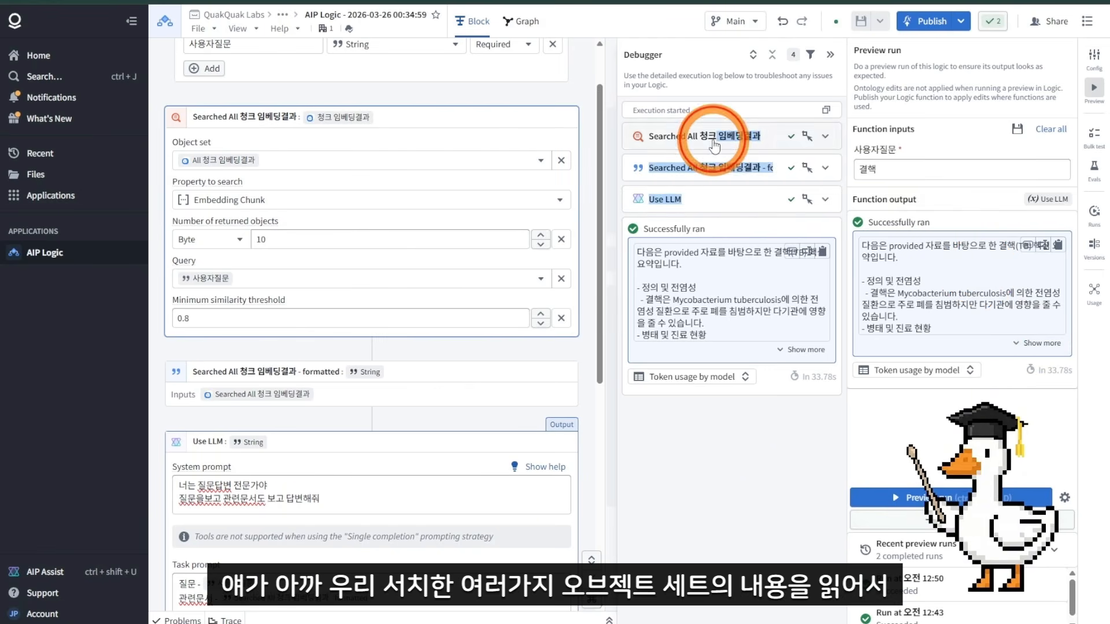
drag(718, 137, 723, 193)
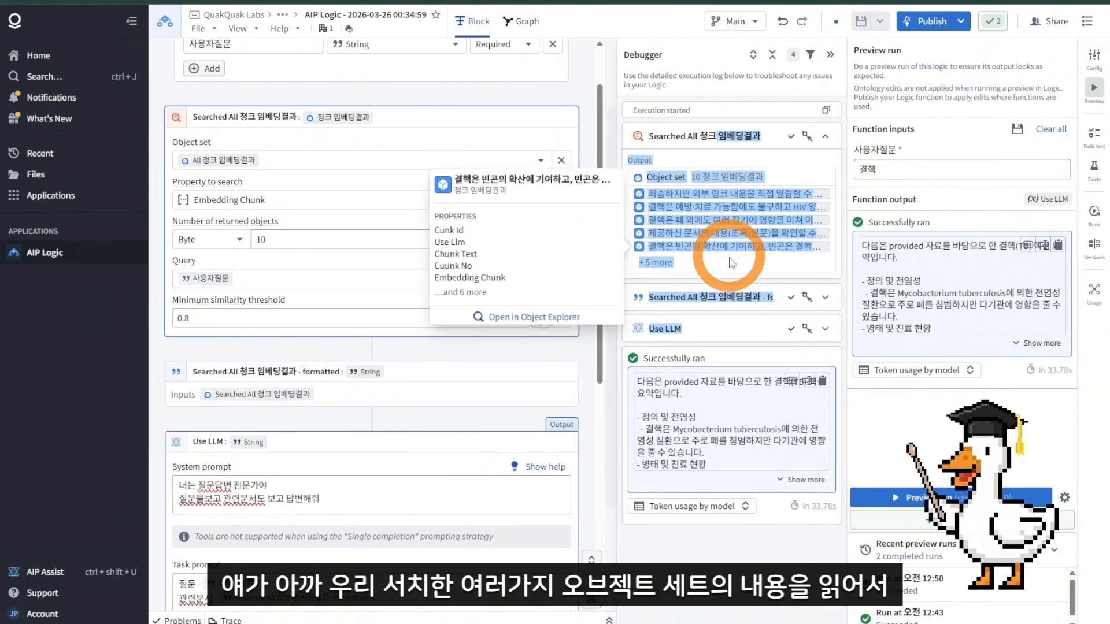
drag(729, 249, 737, 245)
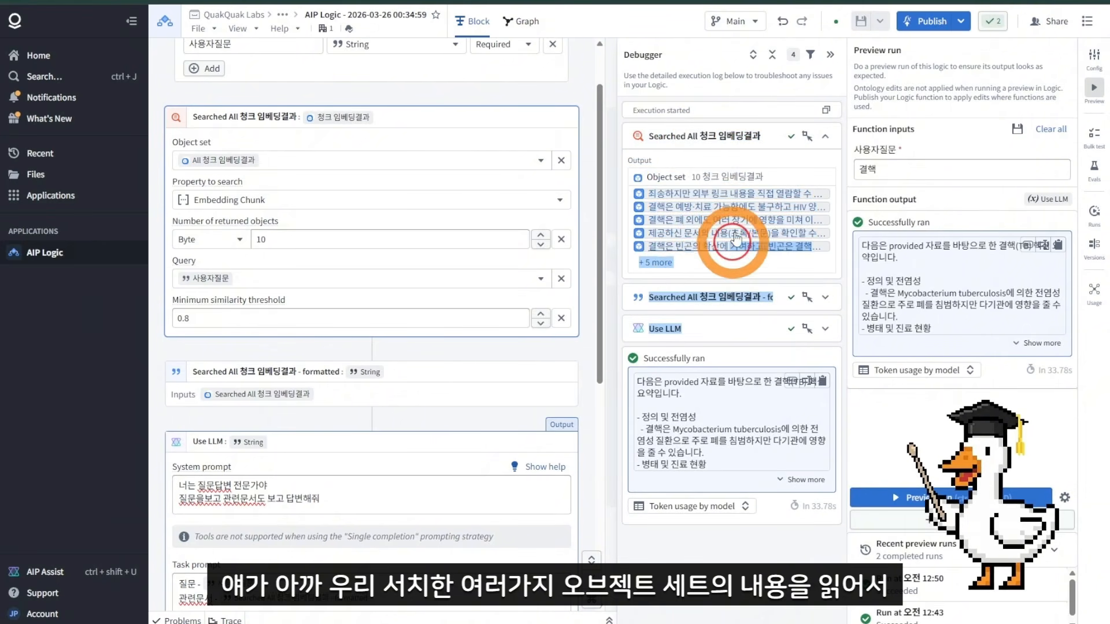
click(746, 328)
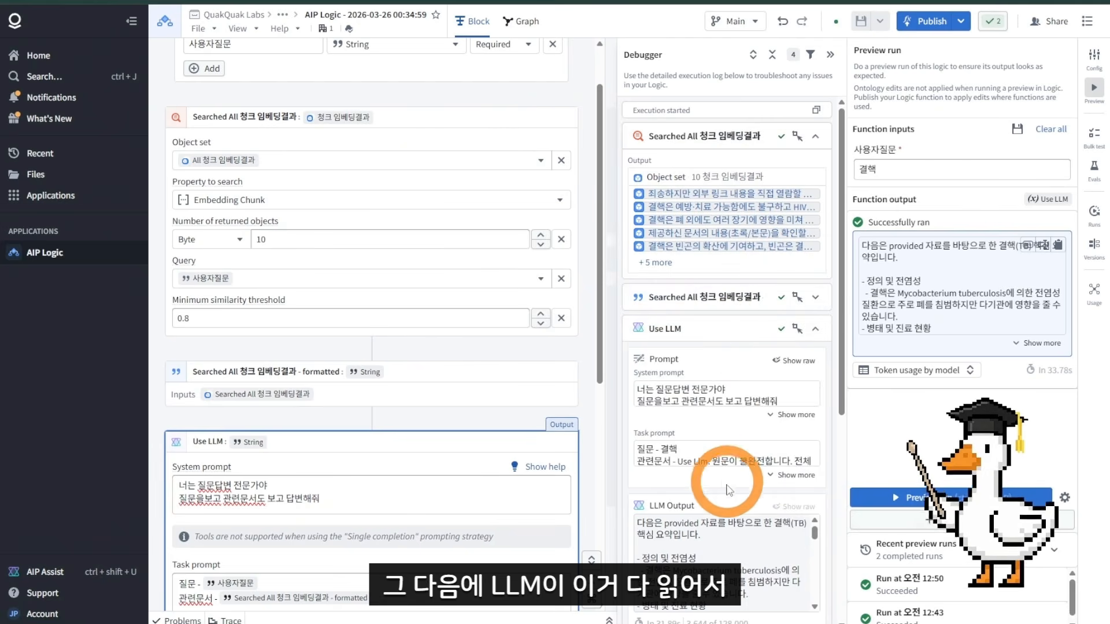
Step: Read the LLM's generated answer in the function output
triple_click(1043, 343)
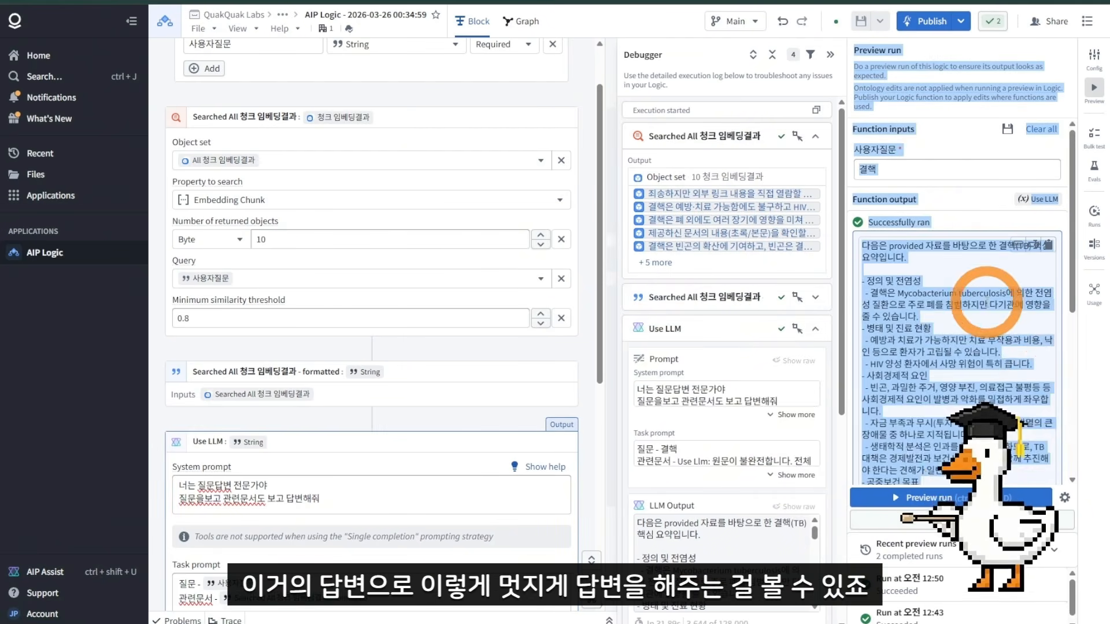
scroll(991, 322, down, 5)
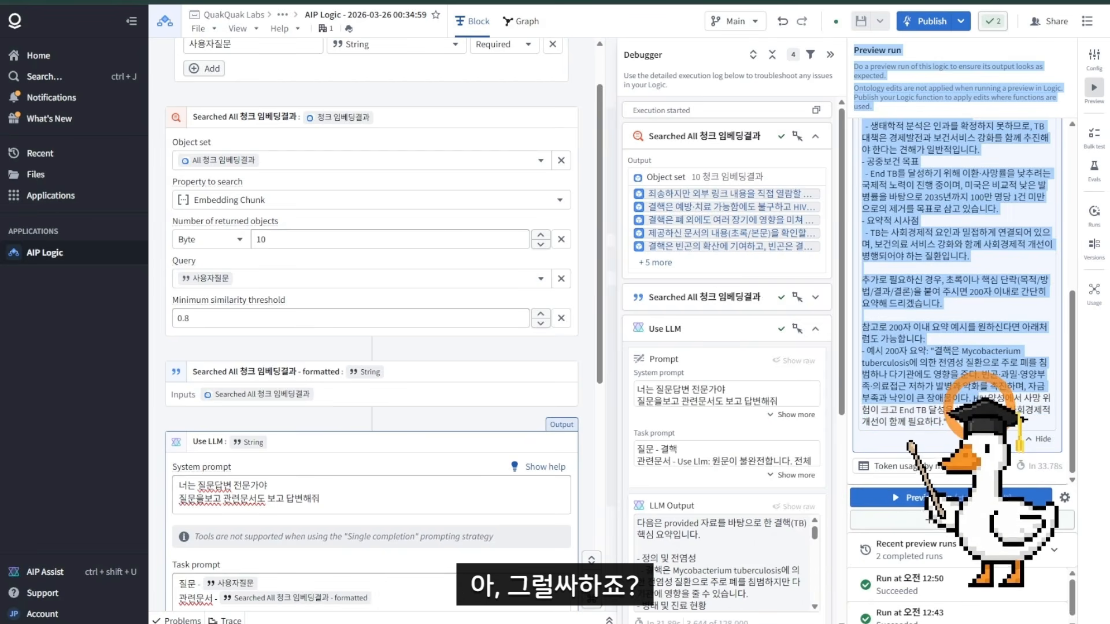
click(1016, 370)
scroll(982, 335, up, 10)
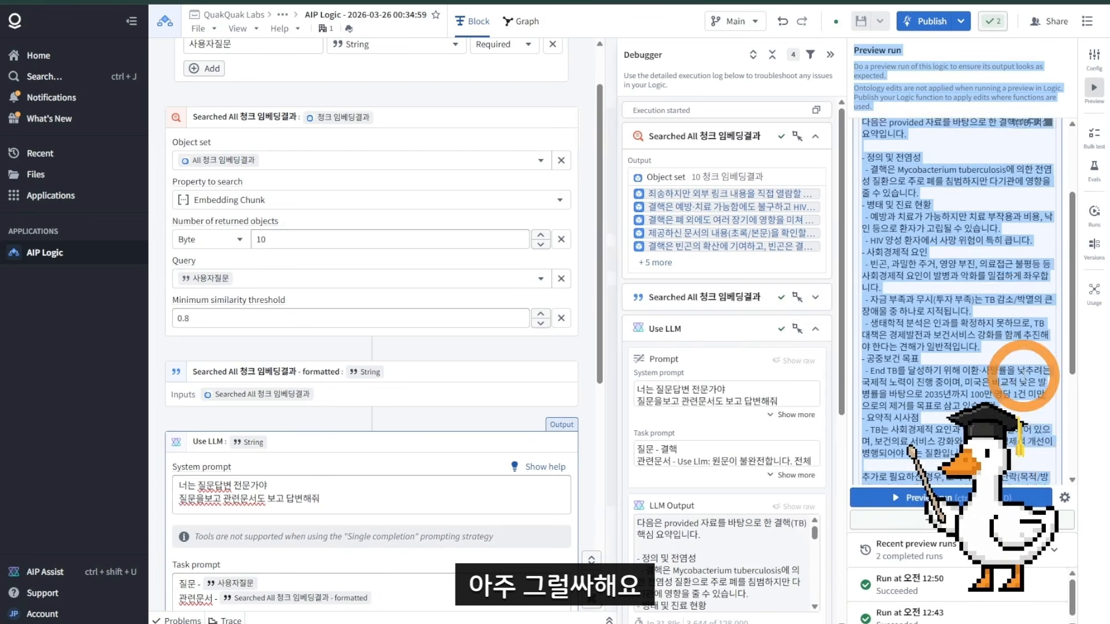
Step: Save and publish the AIP Logic function, then close the publishing dialog
scroll(948, 301, down, 1)
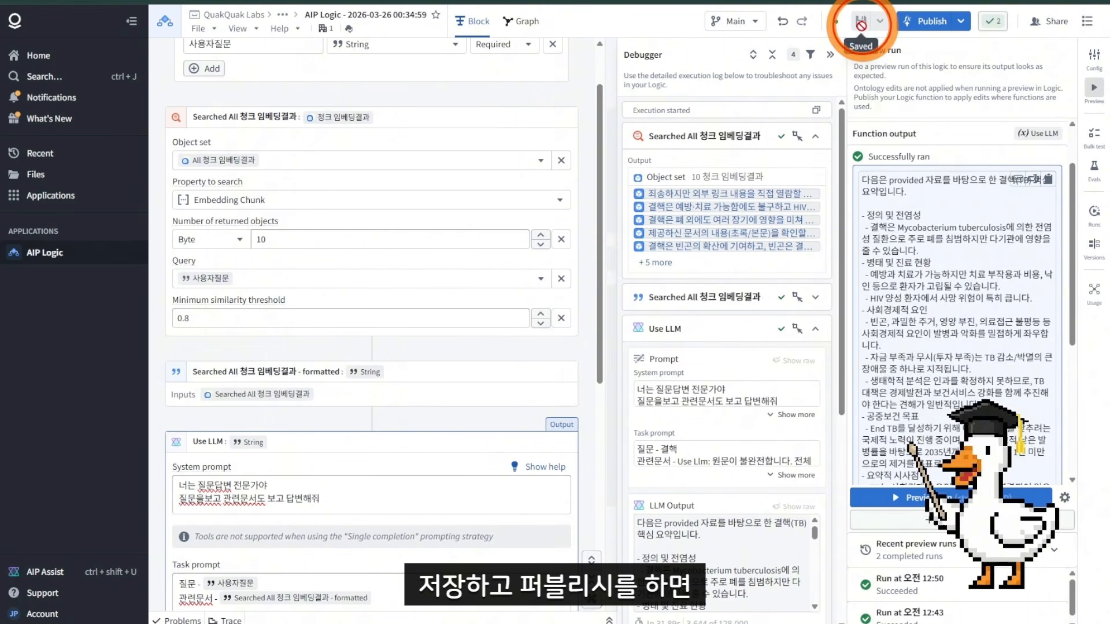
click(940, 26)
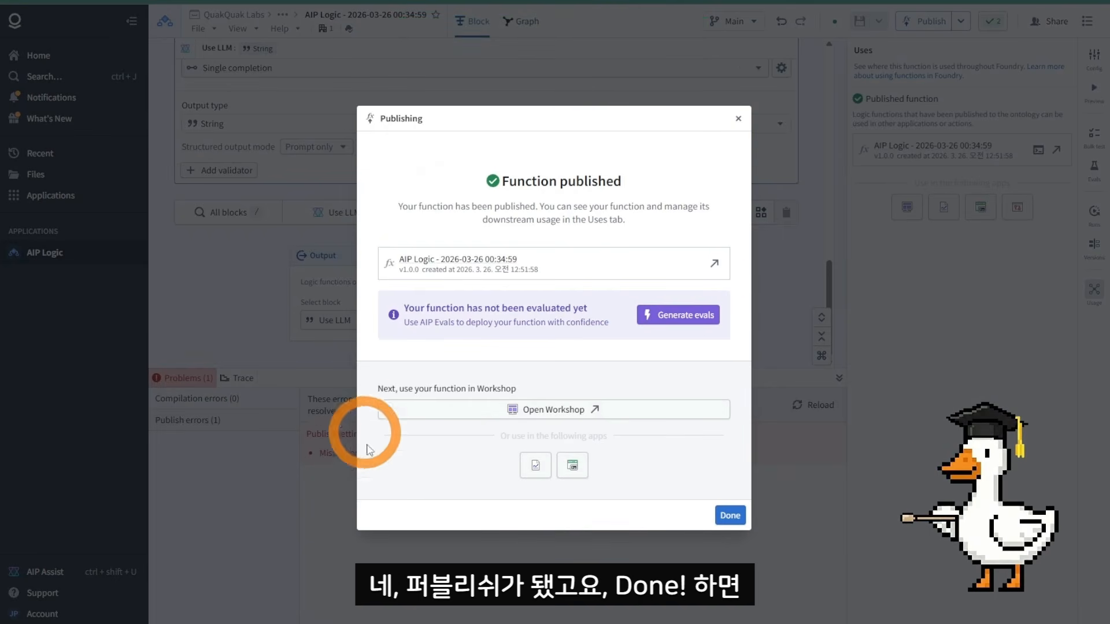
click(729, 515)
scroll(639, 337, up, 5)
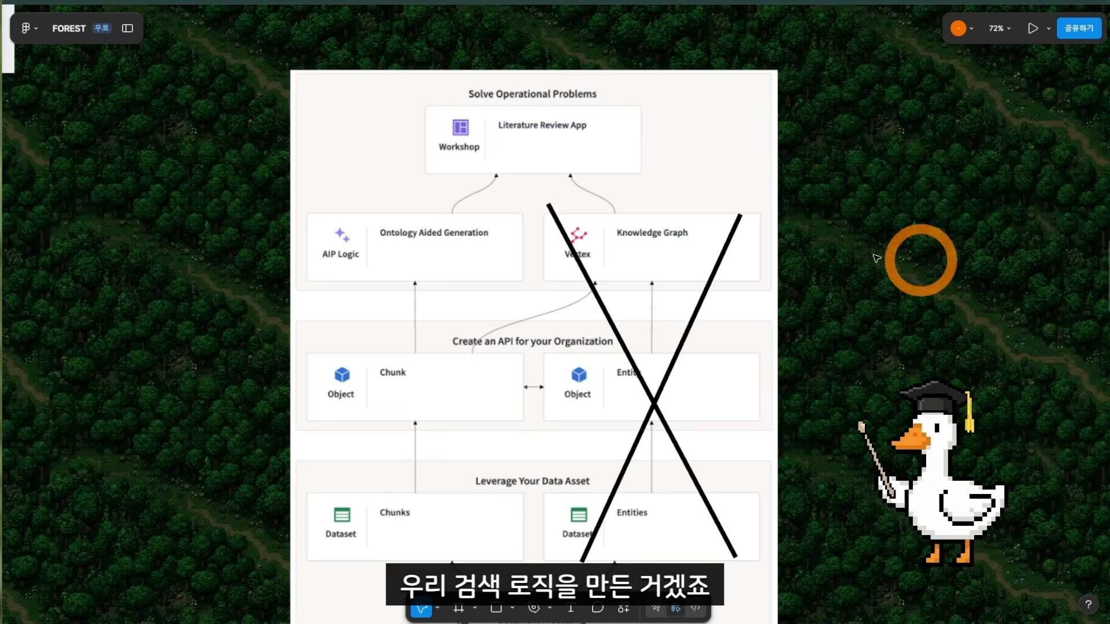
Step: Review the architecture and RAG flow diagrams on the whiteboard
drag(827, 218, 948, 392)
drag(575, 274, 832, 543)
drag(476, 216, 803, 554)
drag(610, 202, 555, 549)
drag(696, 335, 559, 414)
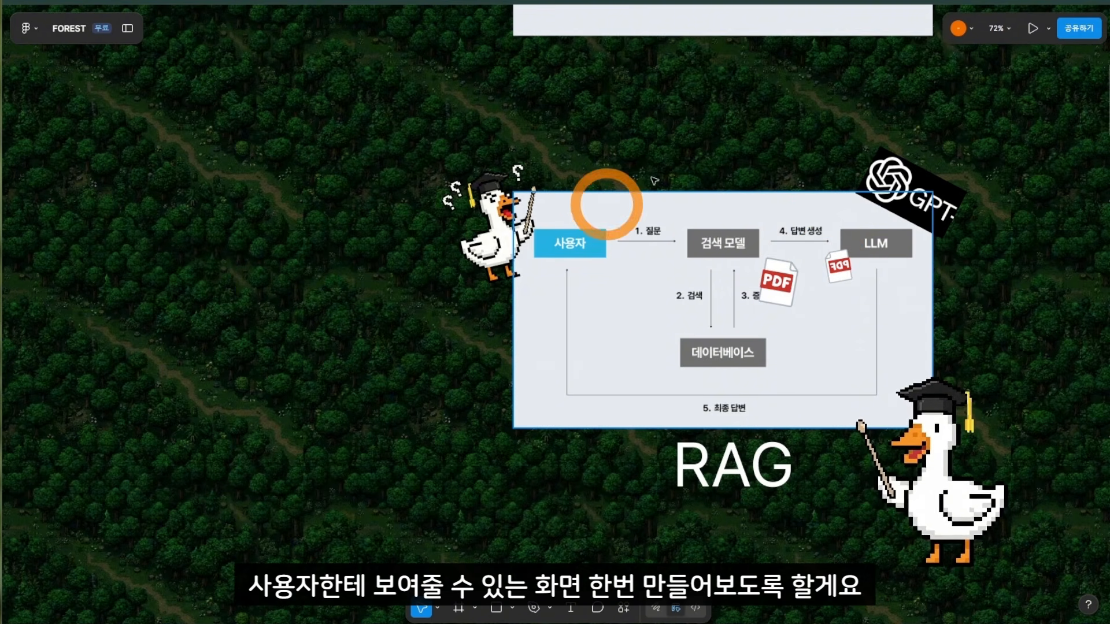
drag(693, 149, 559, 138)
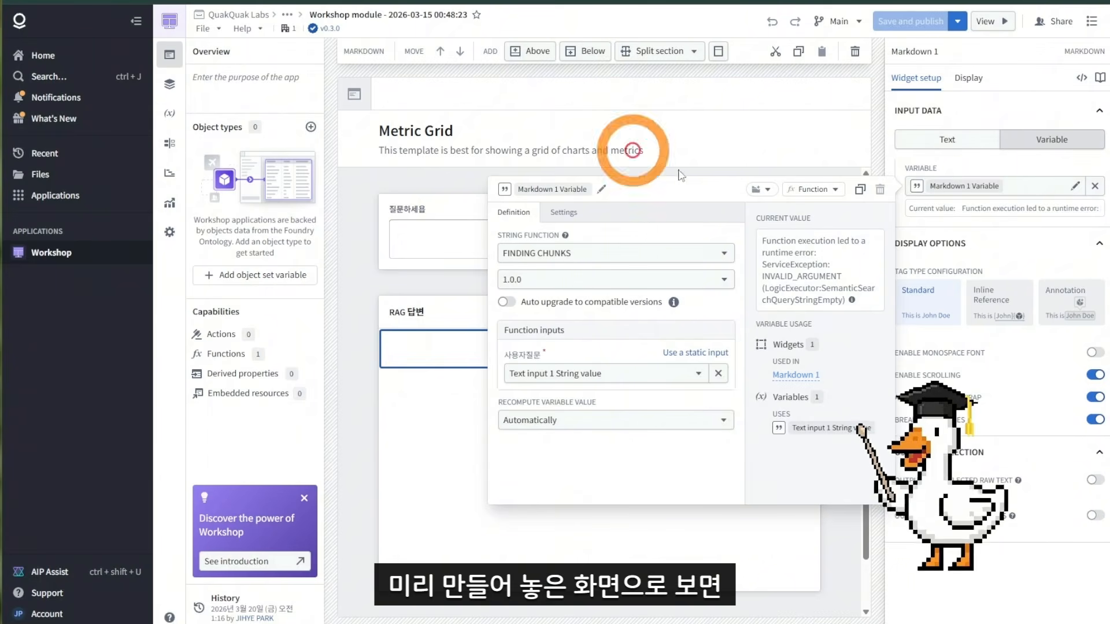
Step: Inspect the existing Workshop module's question input and RAG 답변 answer widgets and their variables
click(830, 173)
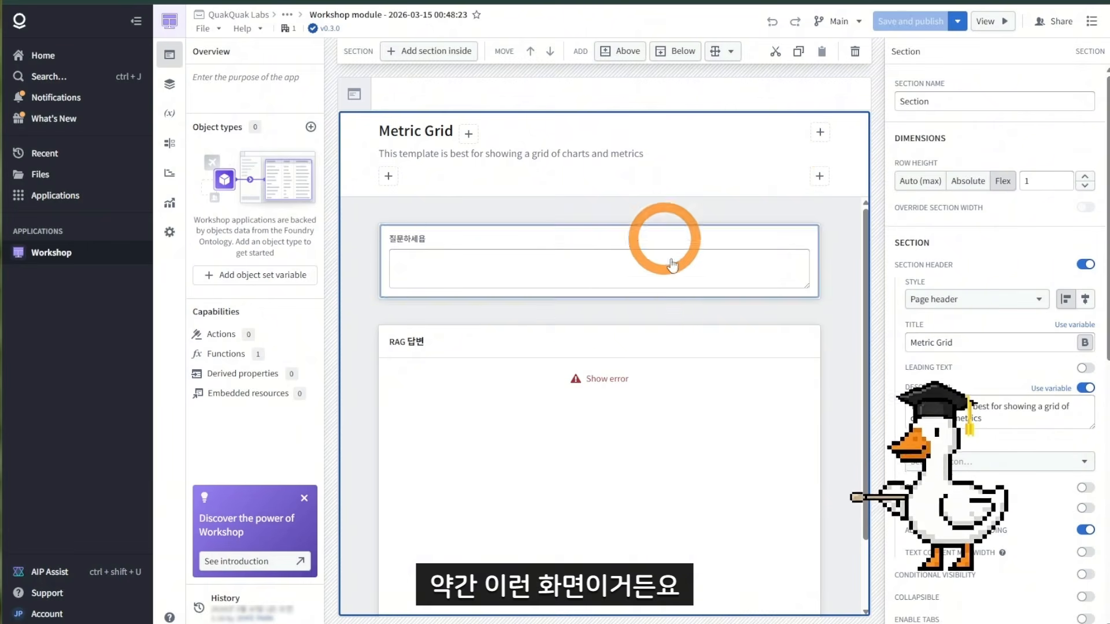
click(576, 282)
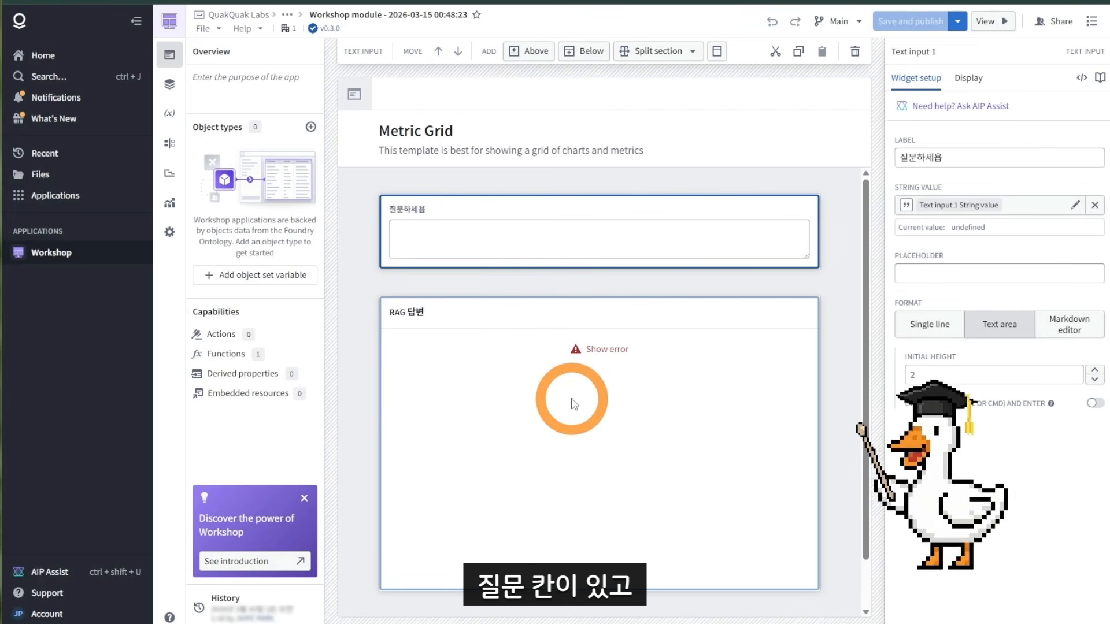
click(527, 355)
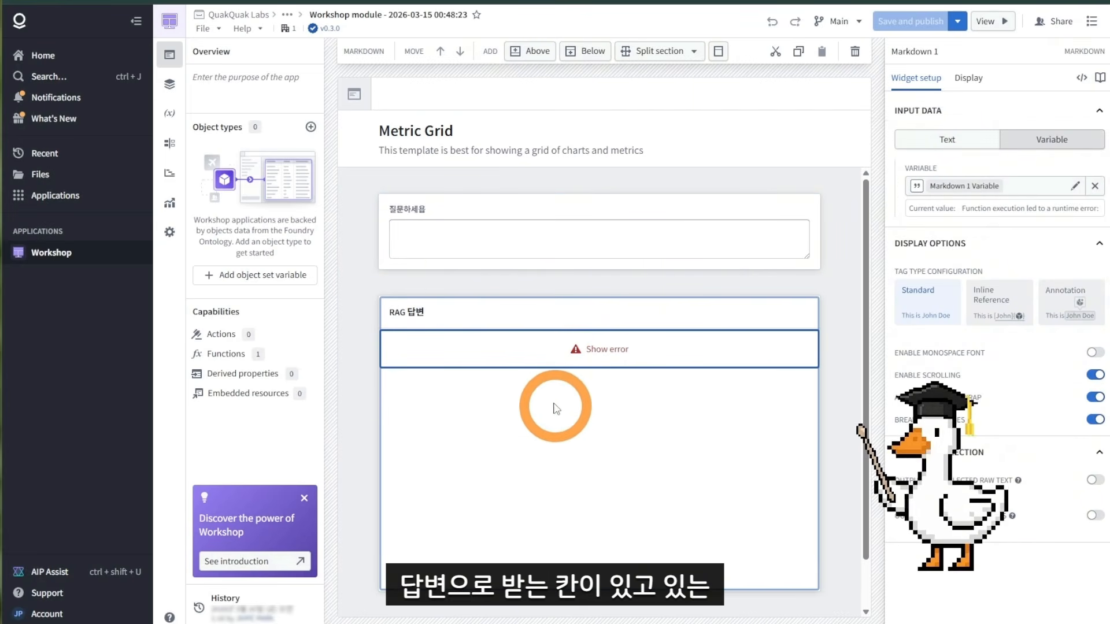
click(570, 227)
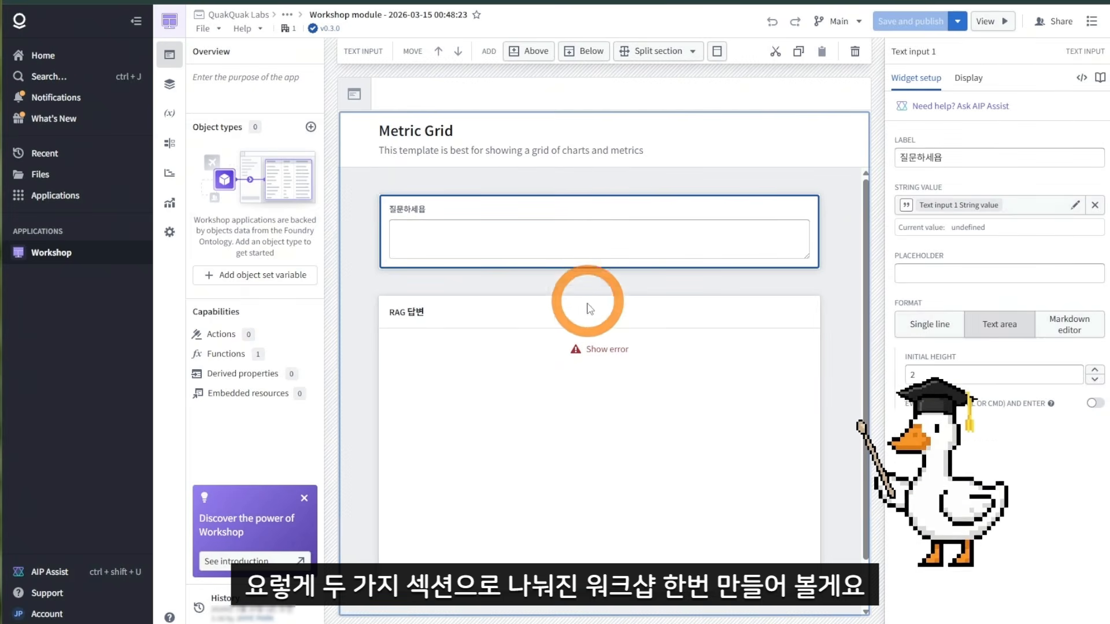
click(587, 304)
click(580, 215)
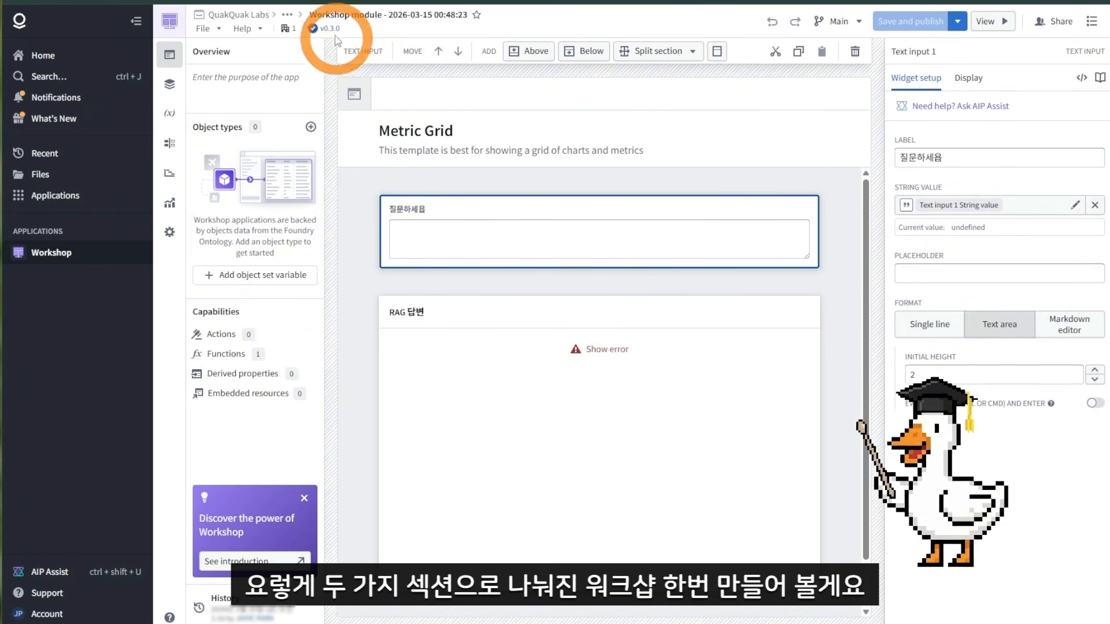
Step: Create a new Workshop module in the project folder
click(254, 0)
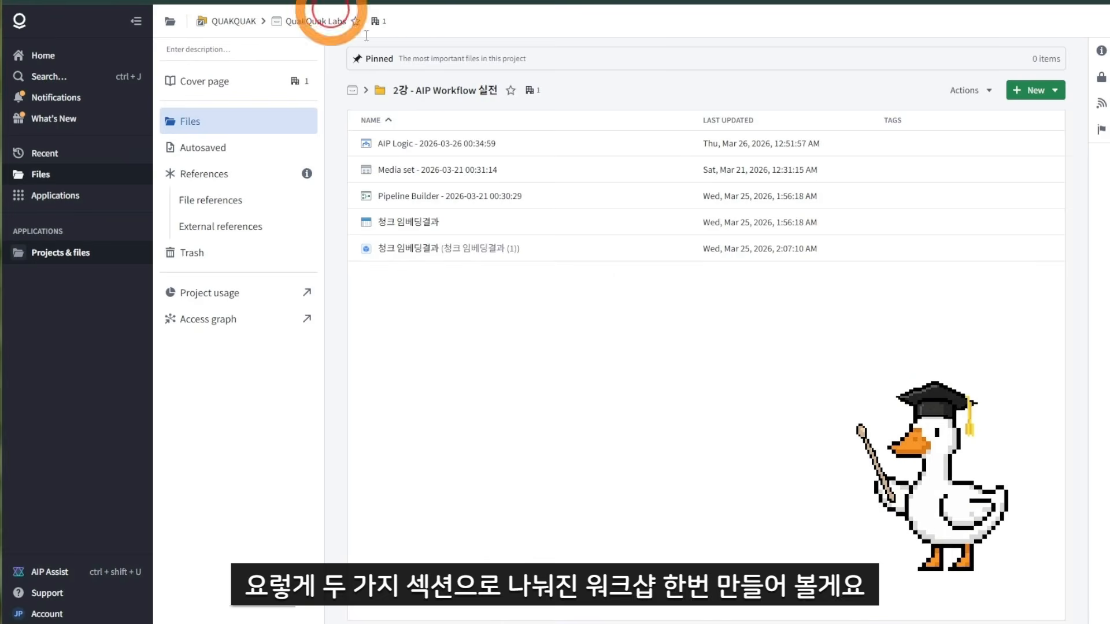
click(649, 318)
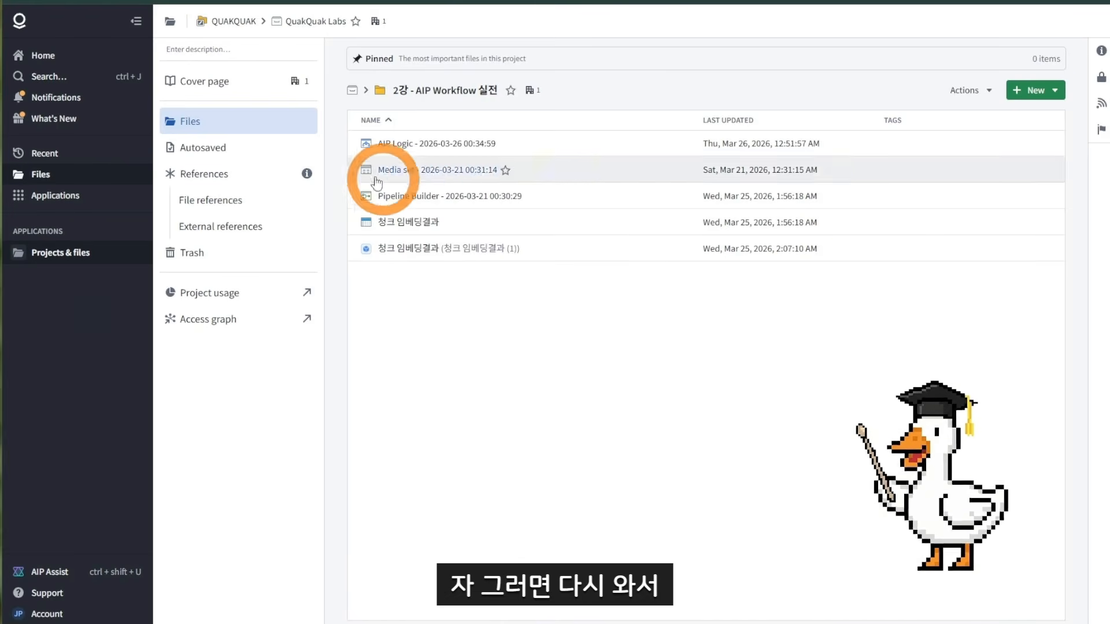
click(151, 22)
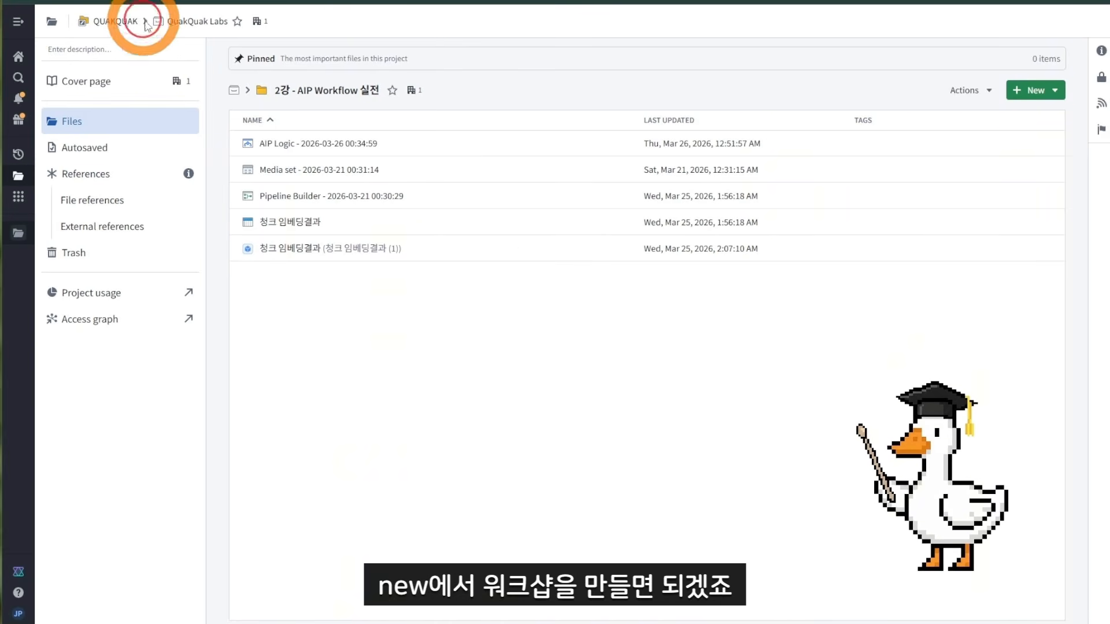
click(1035, 91)
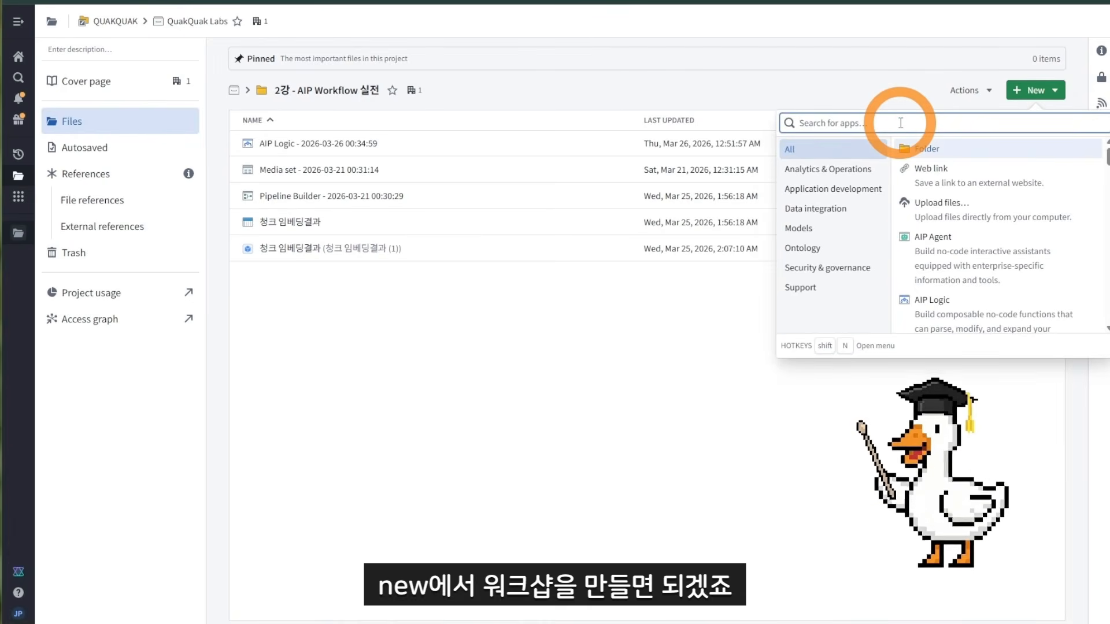
text(work)
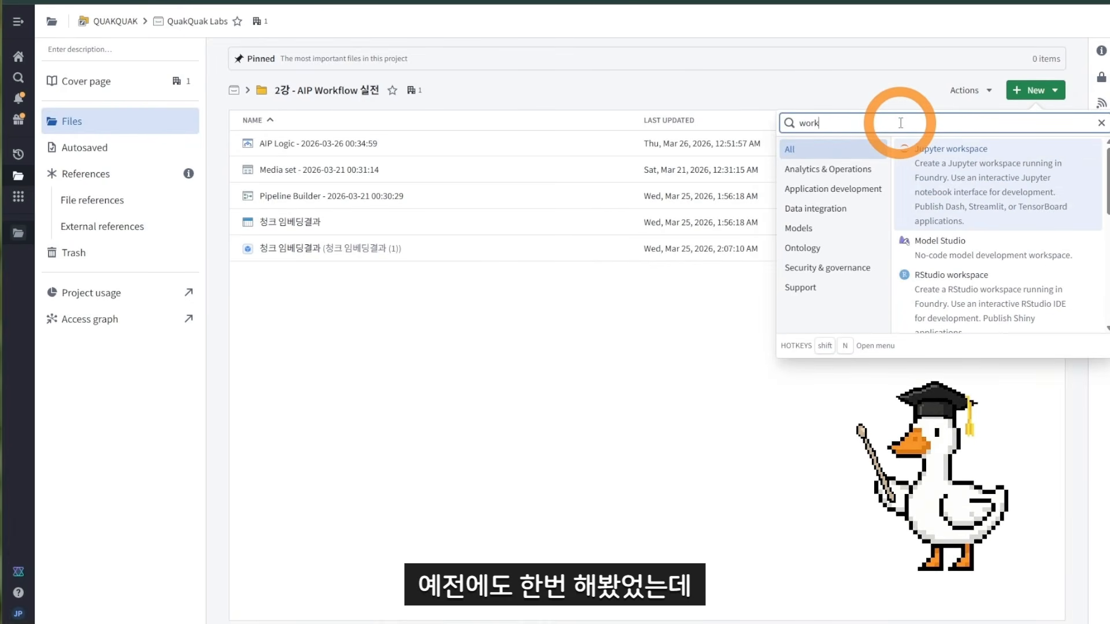
text(sh)
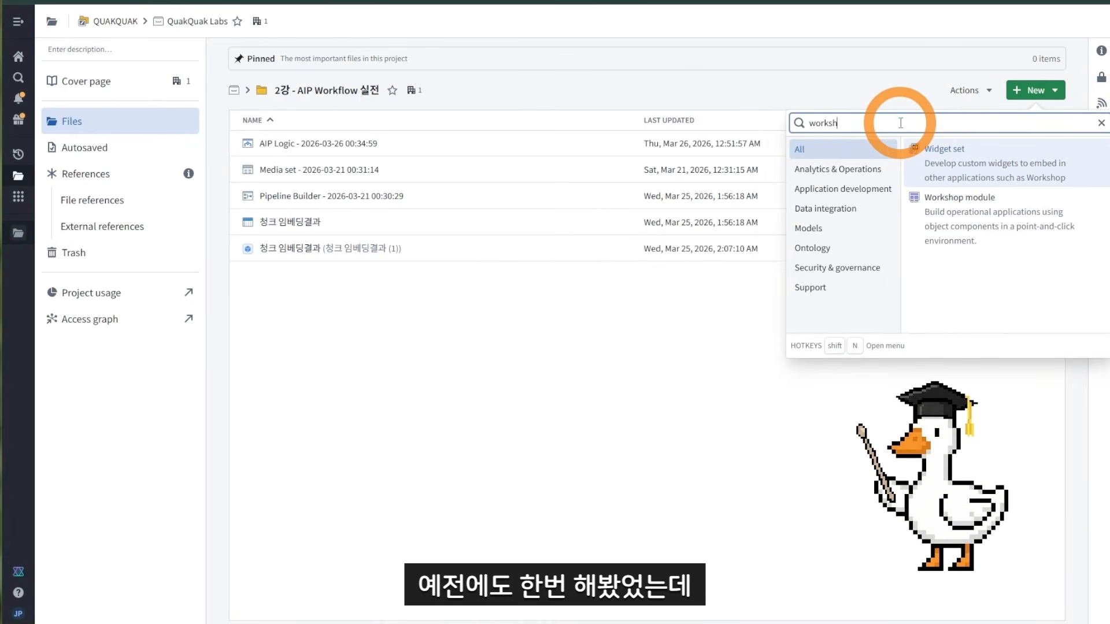
click(996, 207)
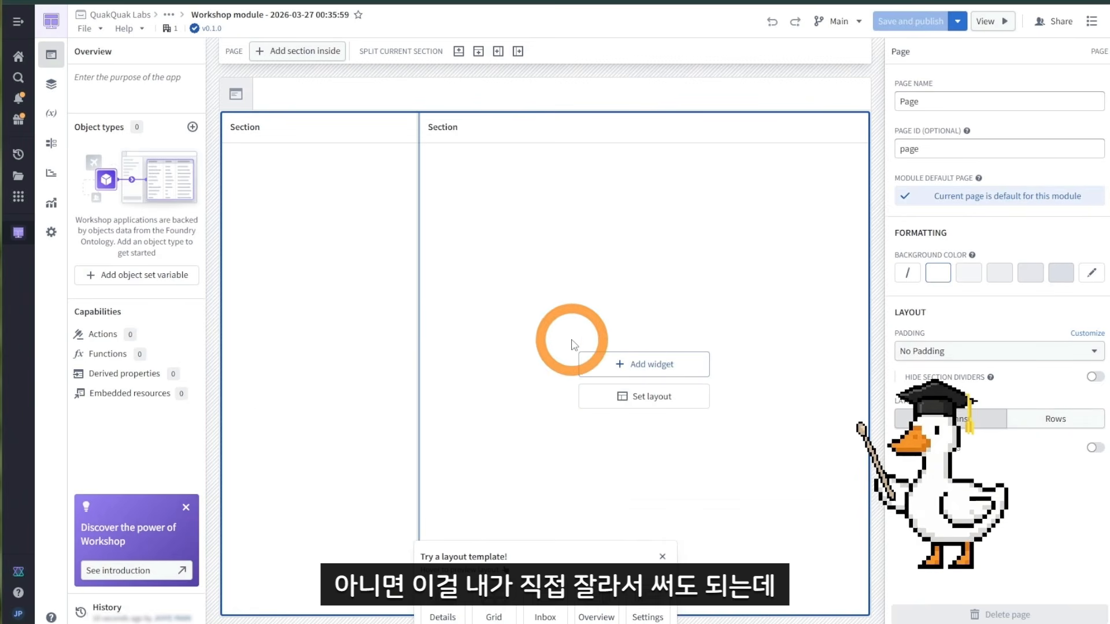
Step: Start the module from the Grid layout template and open the layout outline
click(505, 607)
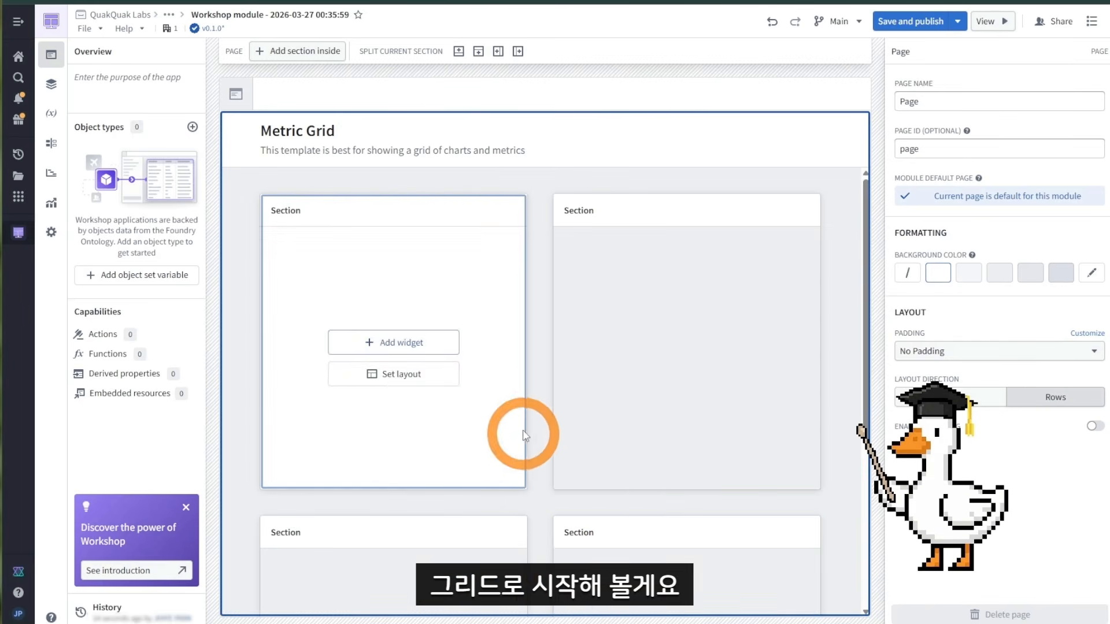
click(52, 84)
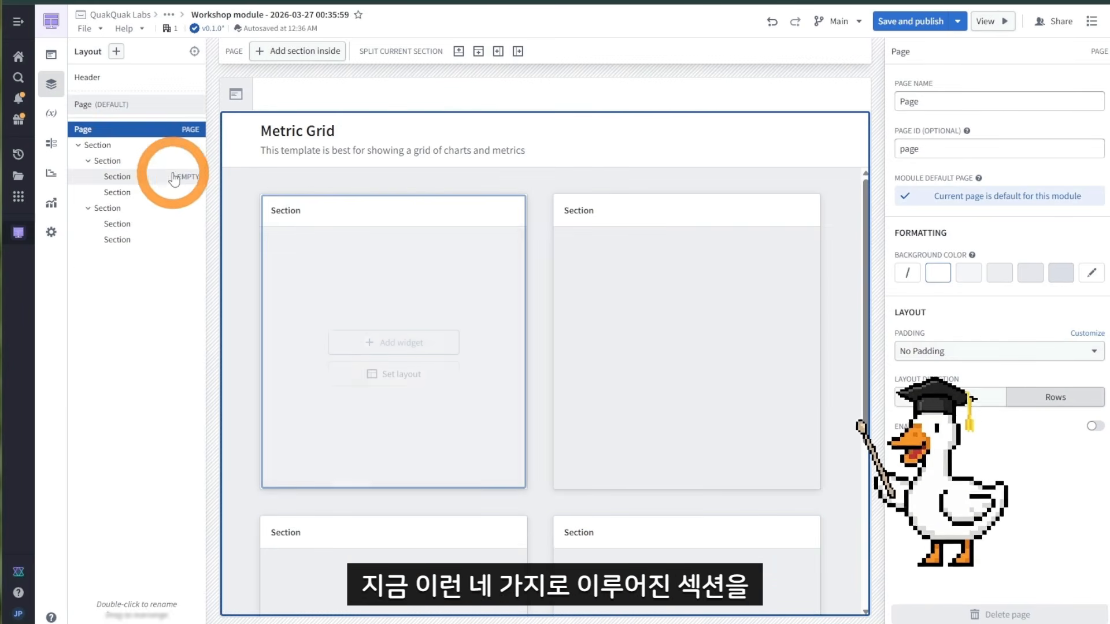
scroll(434, 312, down, 4)
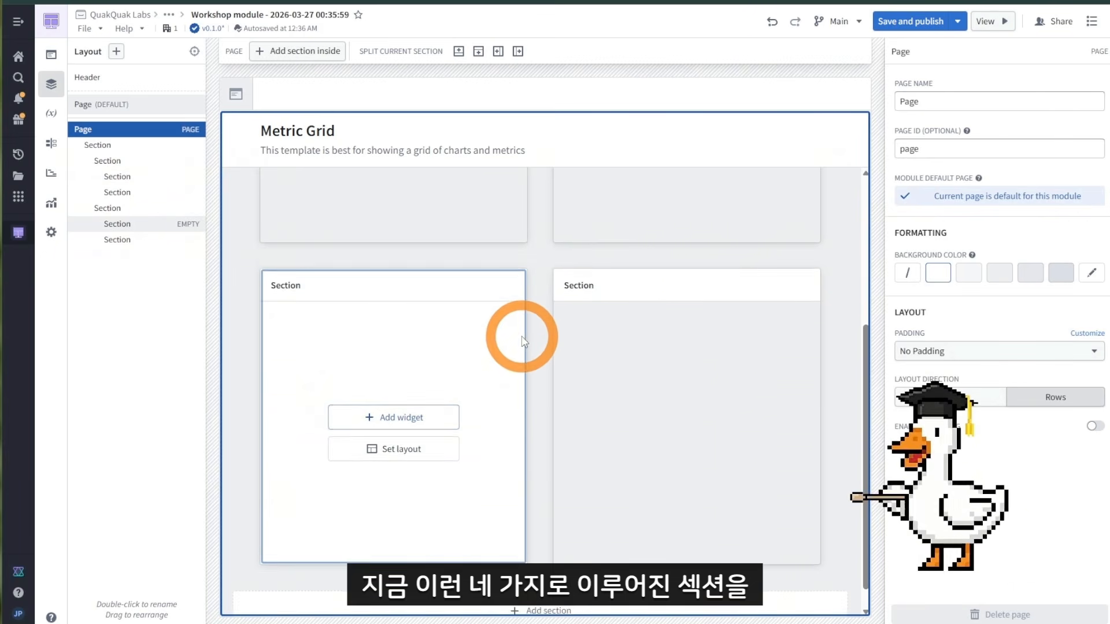
scroll(520, 335, up, 4)
scroll(520, 338, down, 4)
scroll(520, 331, up, 4)
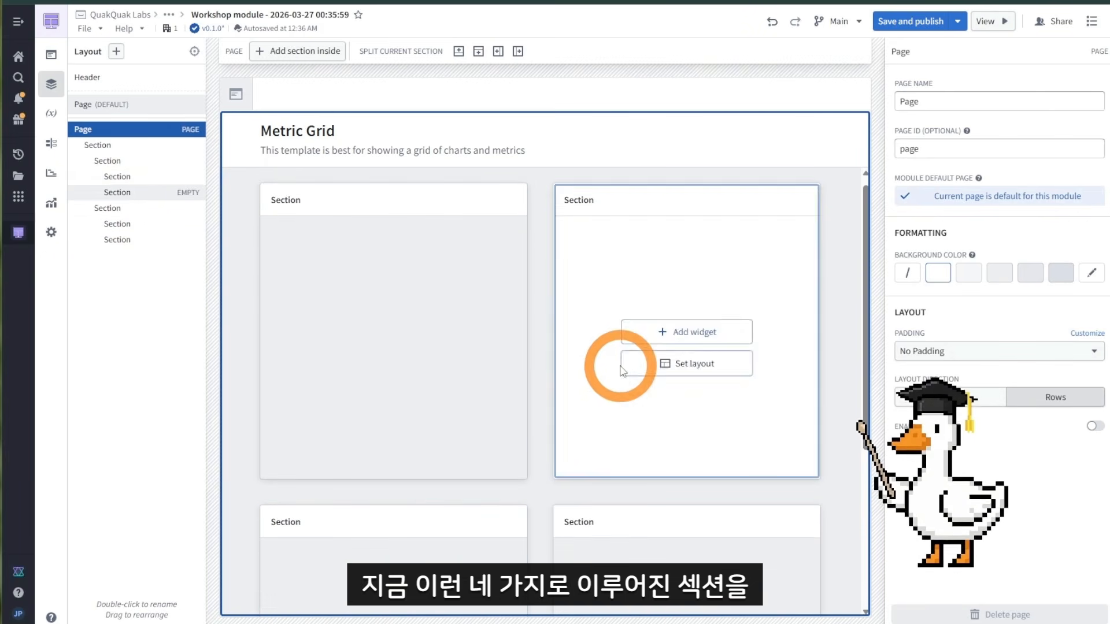
Step: Delete the two right-hand grid sections so each row keeps a single full-width section
click(653, 260)
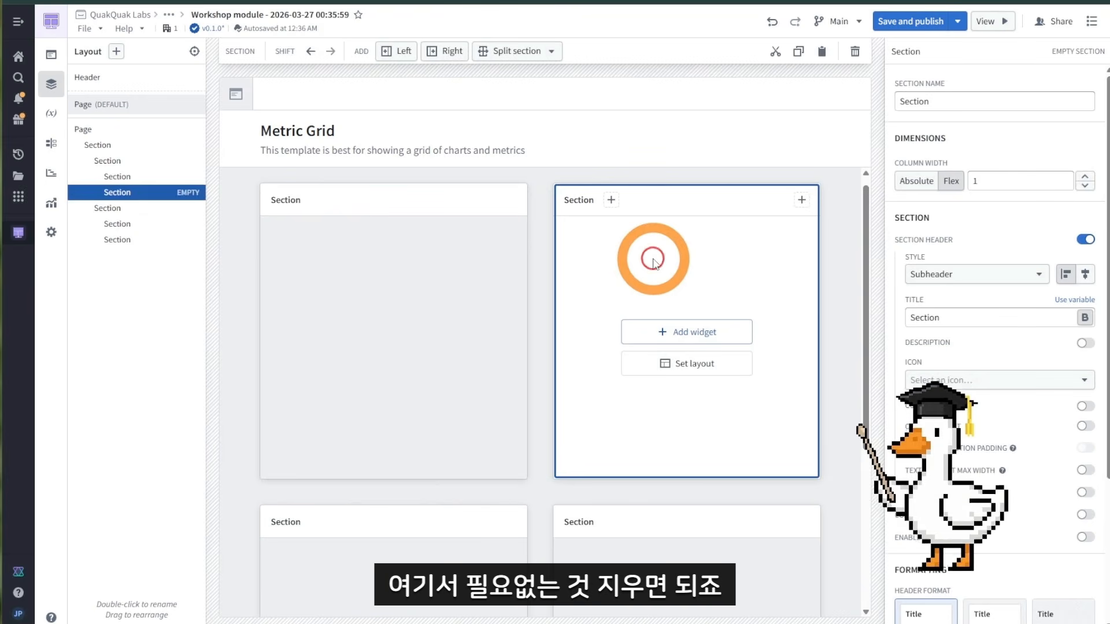
key(Delete)
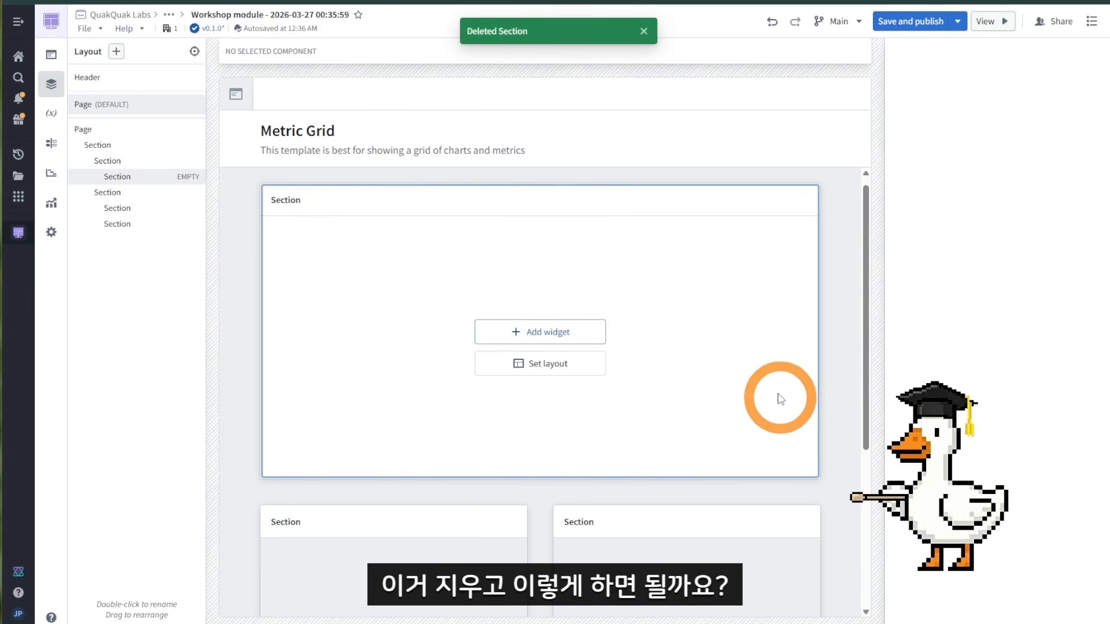
scroll(712, 399, down, 3)
click(709, 417)
key(Delete)
scroll(711, 421, up, 3)
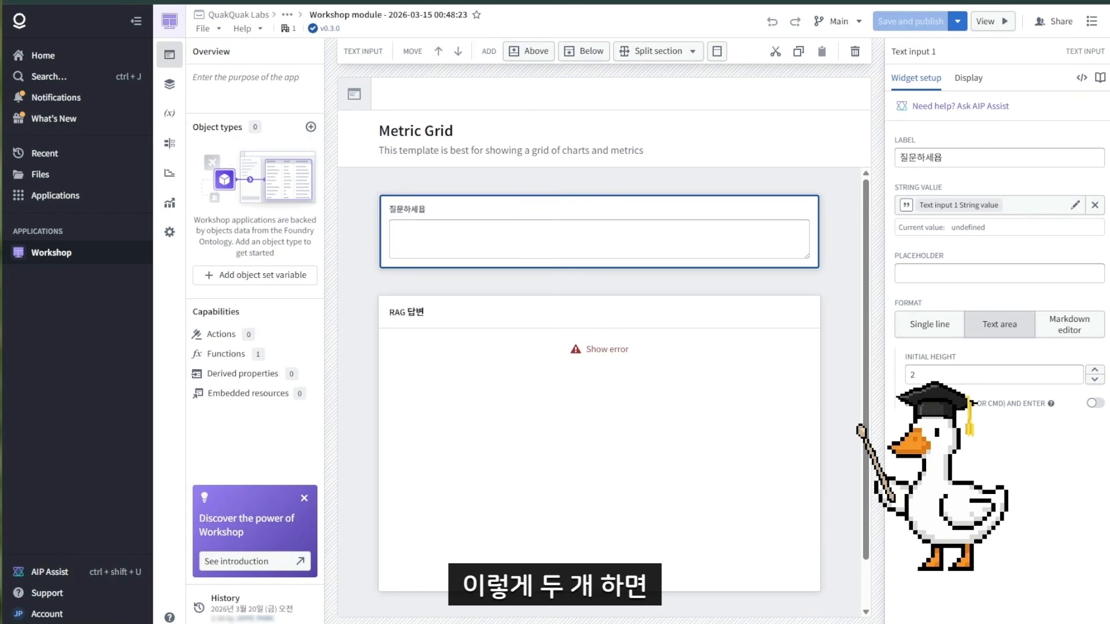
drag(570, 248, 490, 254)
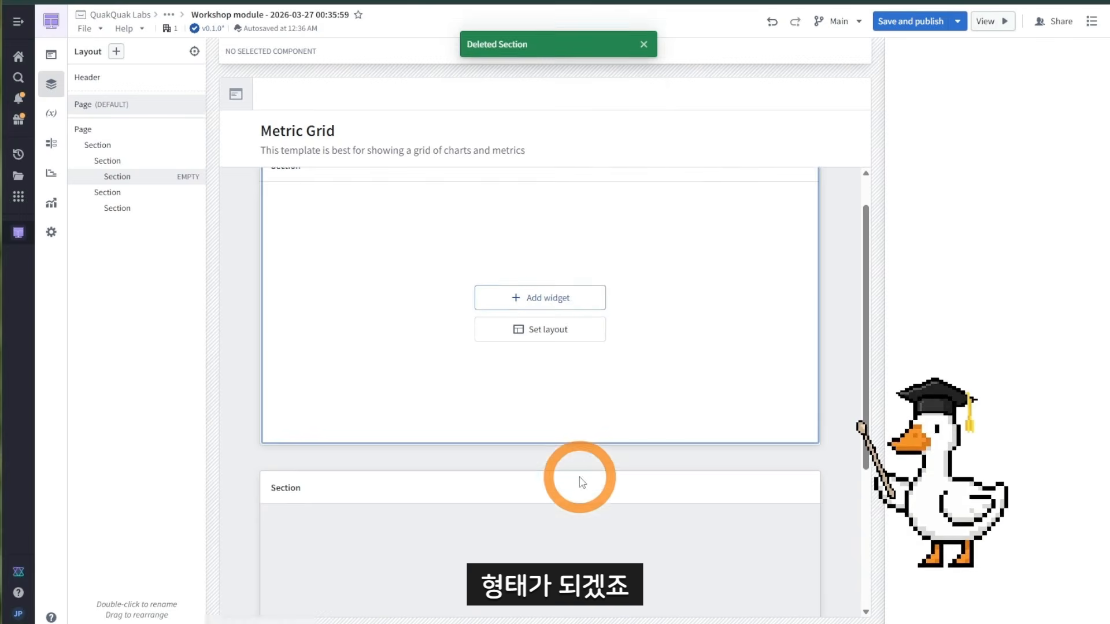
scroll(578, 473, down, 3)
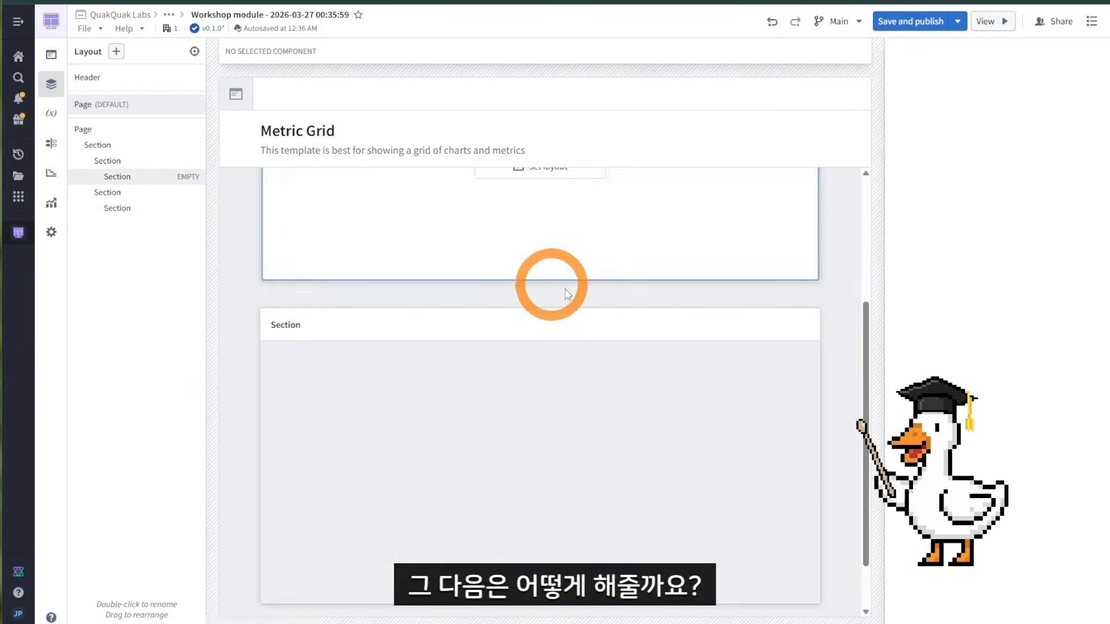
scroll(547, 260, up, 3)
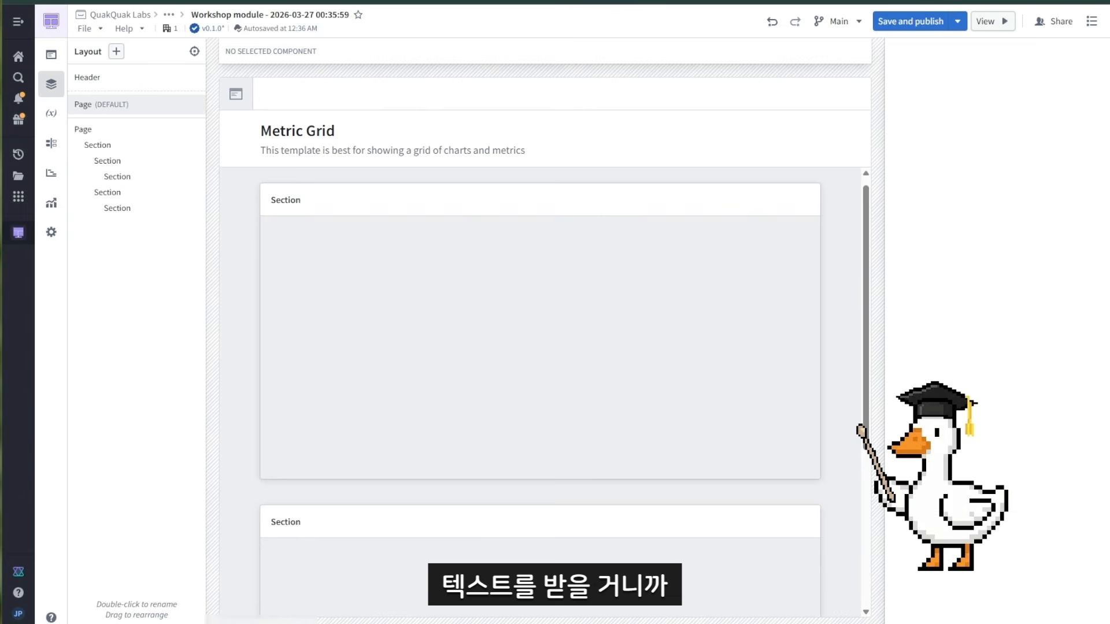
Step: Add a Text input widget to the top section
click(477, 302)
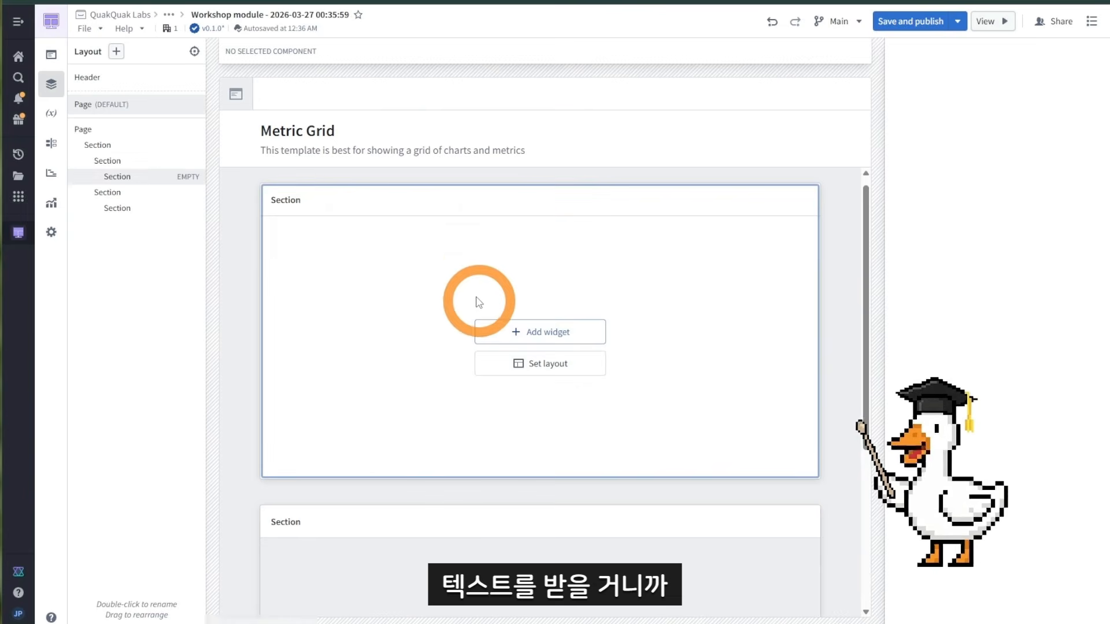
click(593, 327)
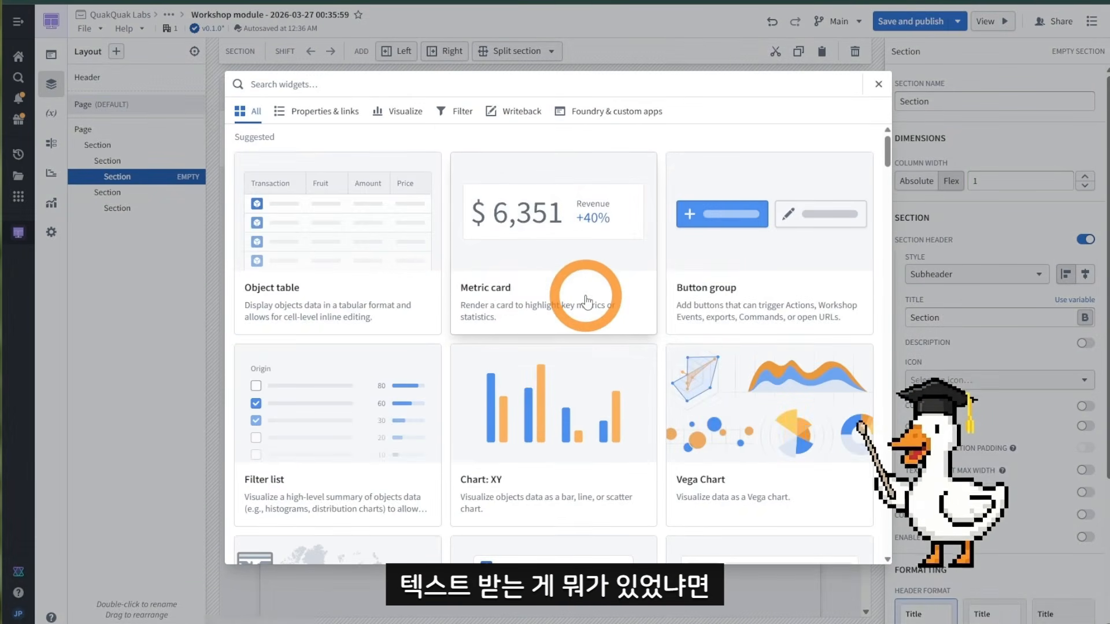
scroll(584, 292, down, 10)
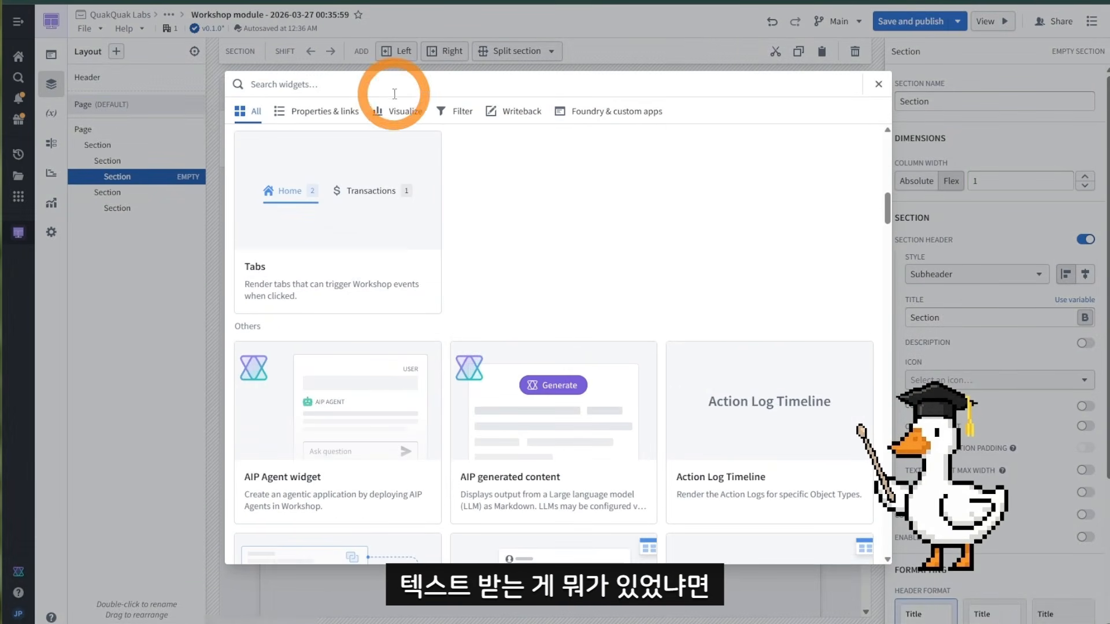
text(te)
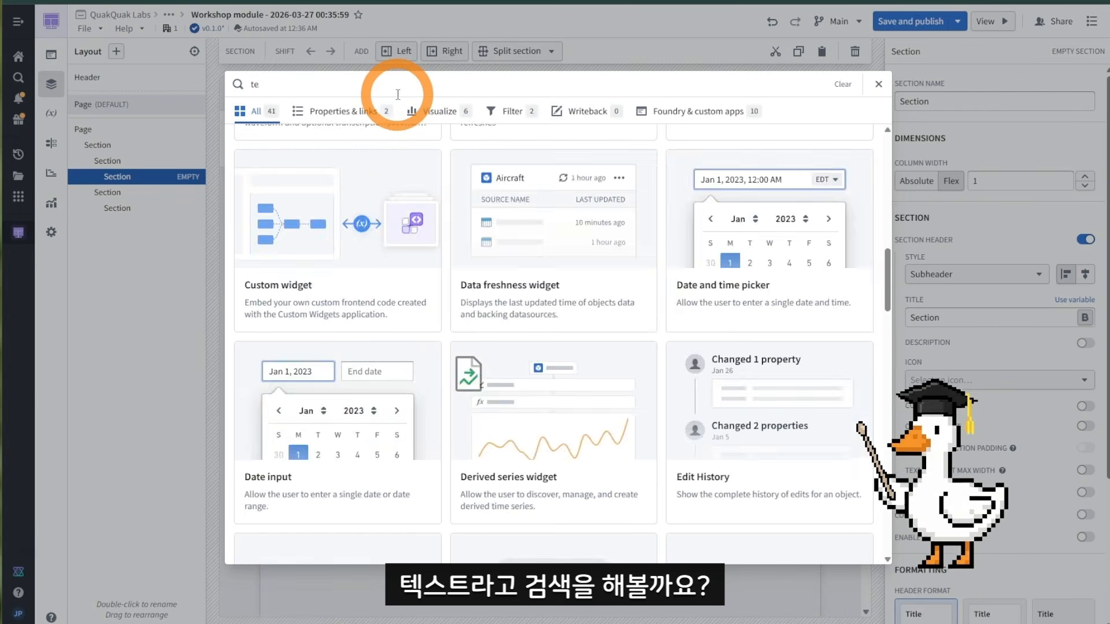
text(xt)
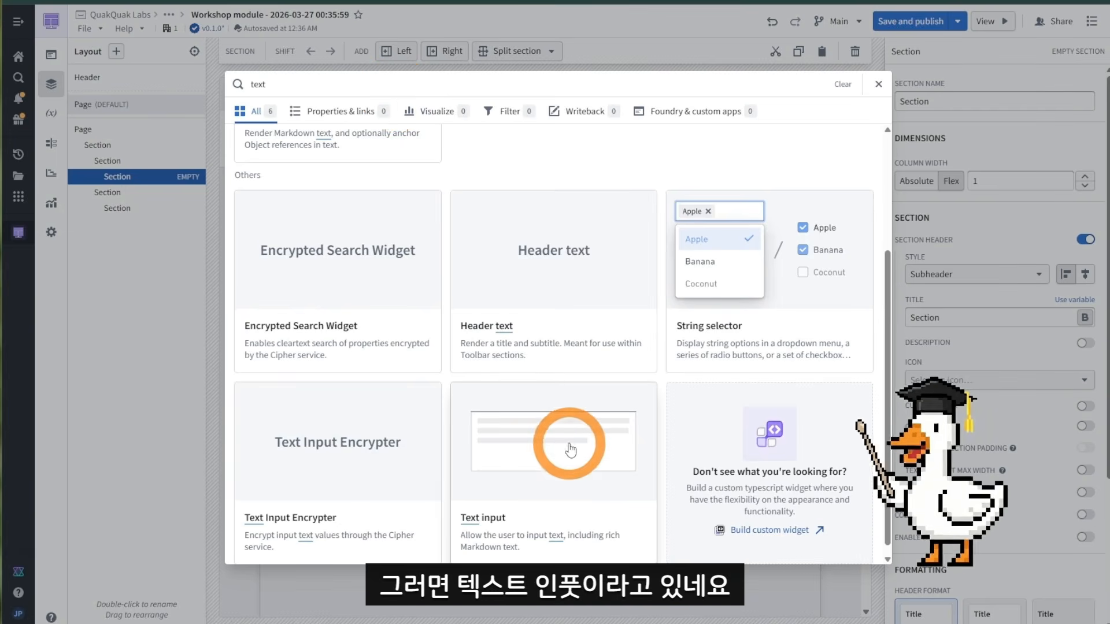
click(570, 450)
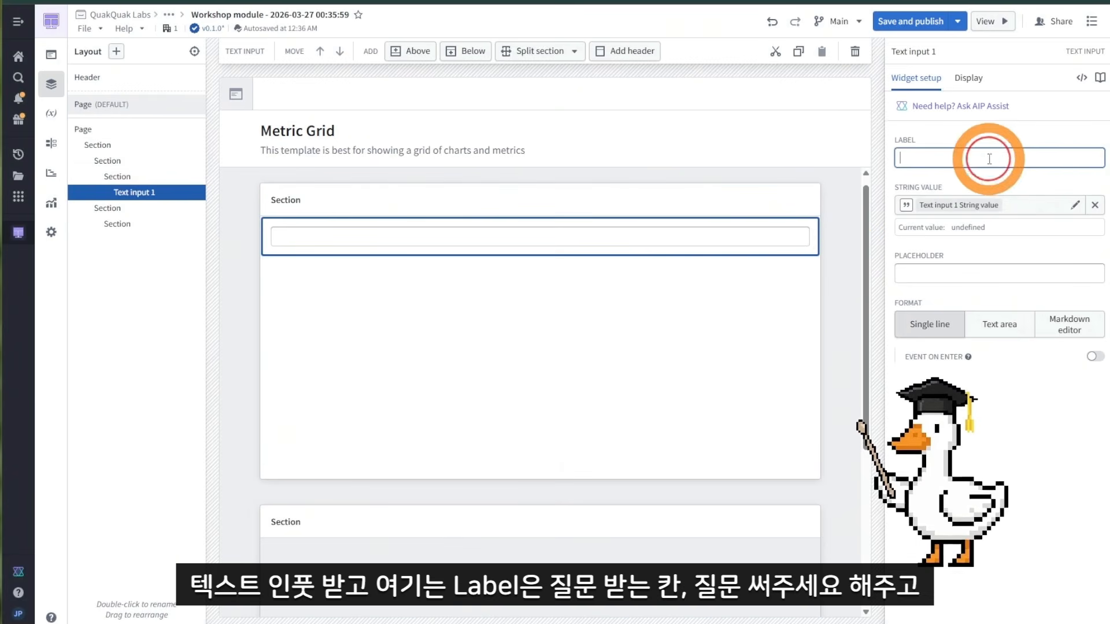
Step: Label the text input 질문 써주세요 and open its string value variable
text(we)
key(BackSpace)
key(BackSpace)
text(ㅈ)
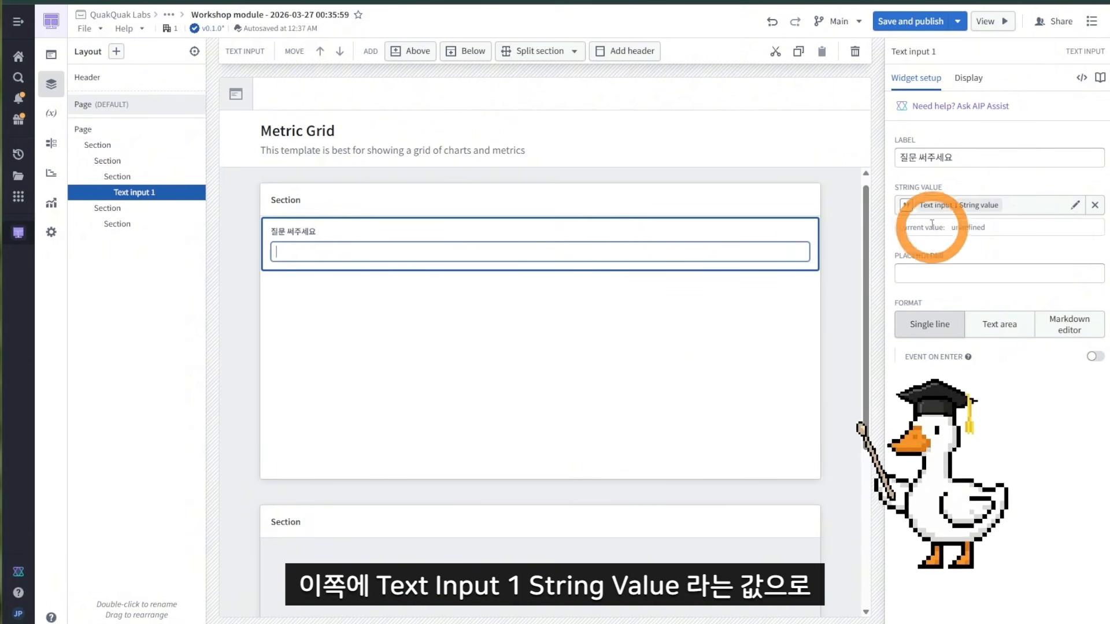
click(937, 215)
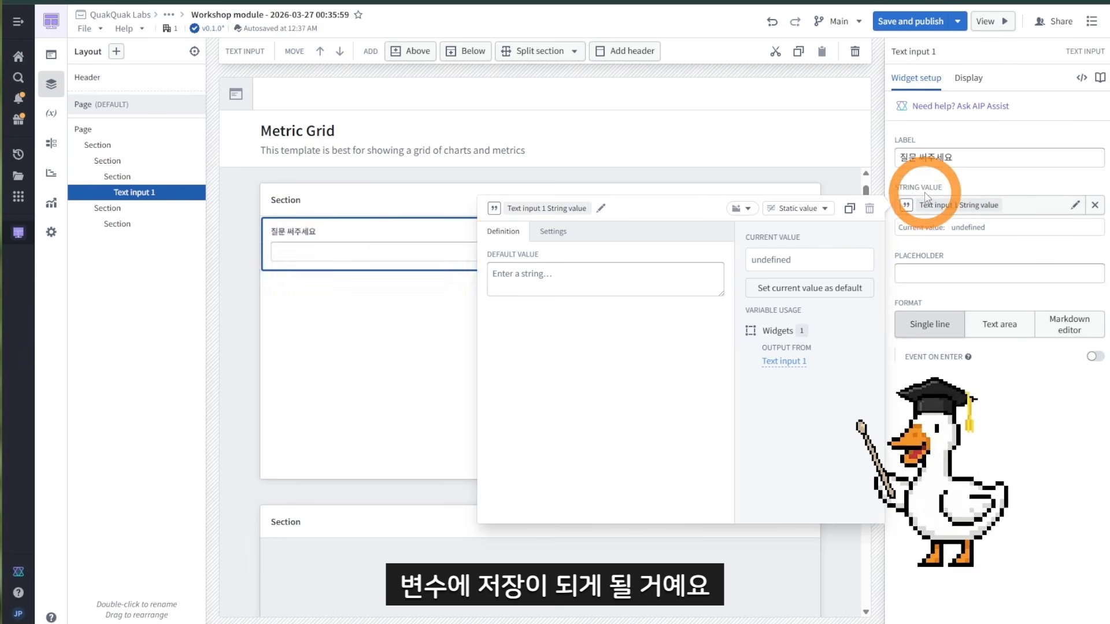
Step: Close the variable editor and enter sample text in the 질문 써주세요 input
click(441, 312)
click(703, 256)
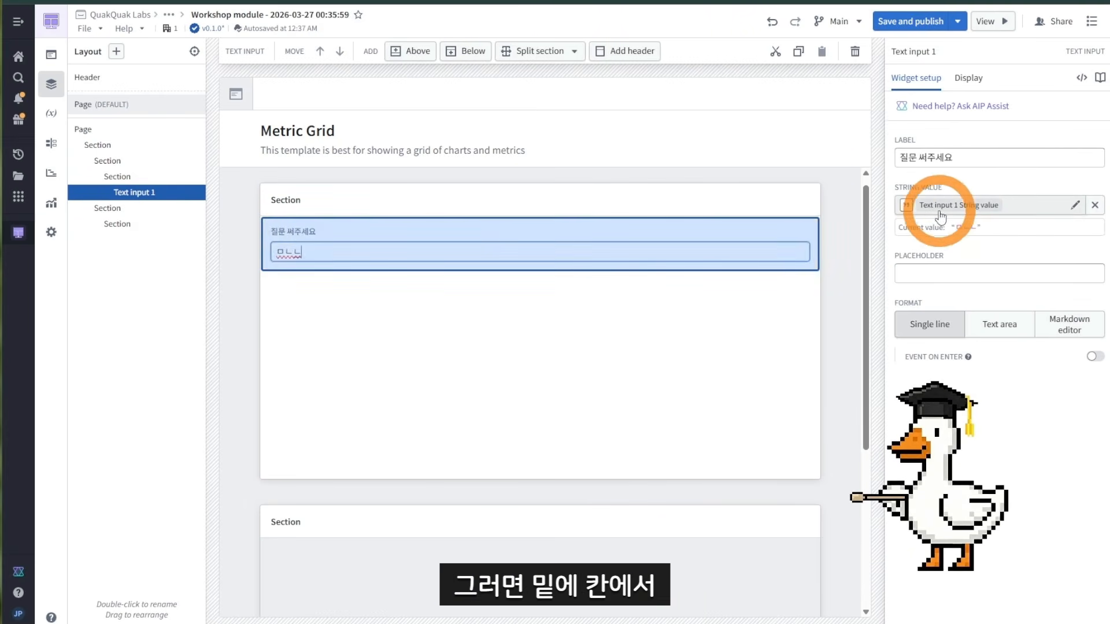
Step: Add a Markdown widget to the bottom section
scroll(737, 349, down, 2)
click(511, 437)
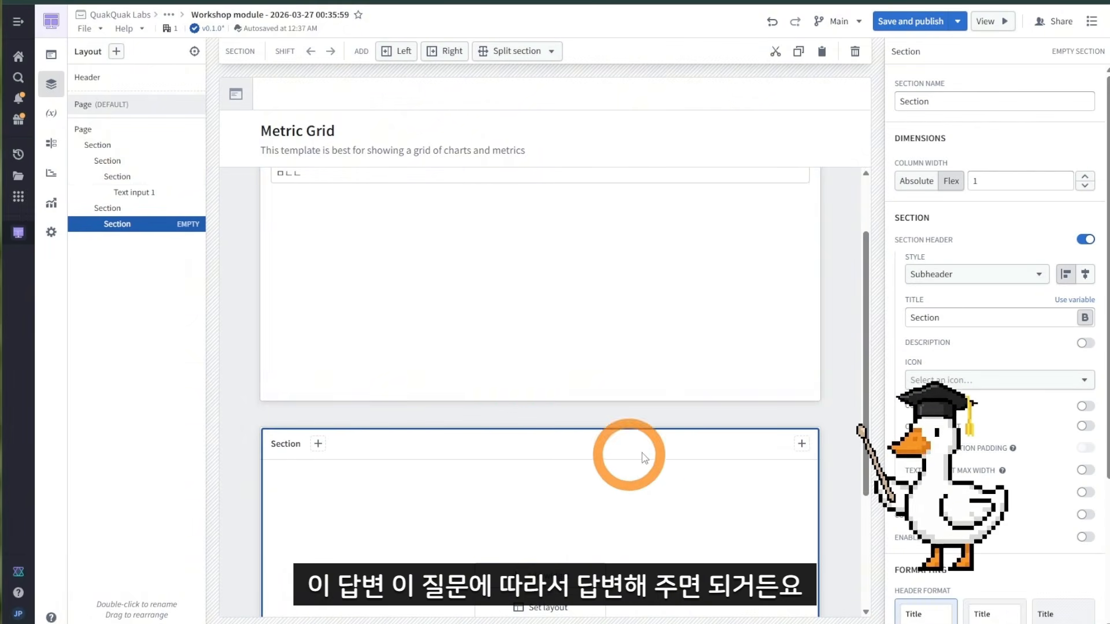
scroll(734, 295, up, 2)
scroll(744, 300, down, 4)
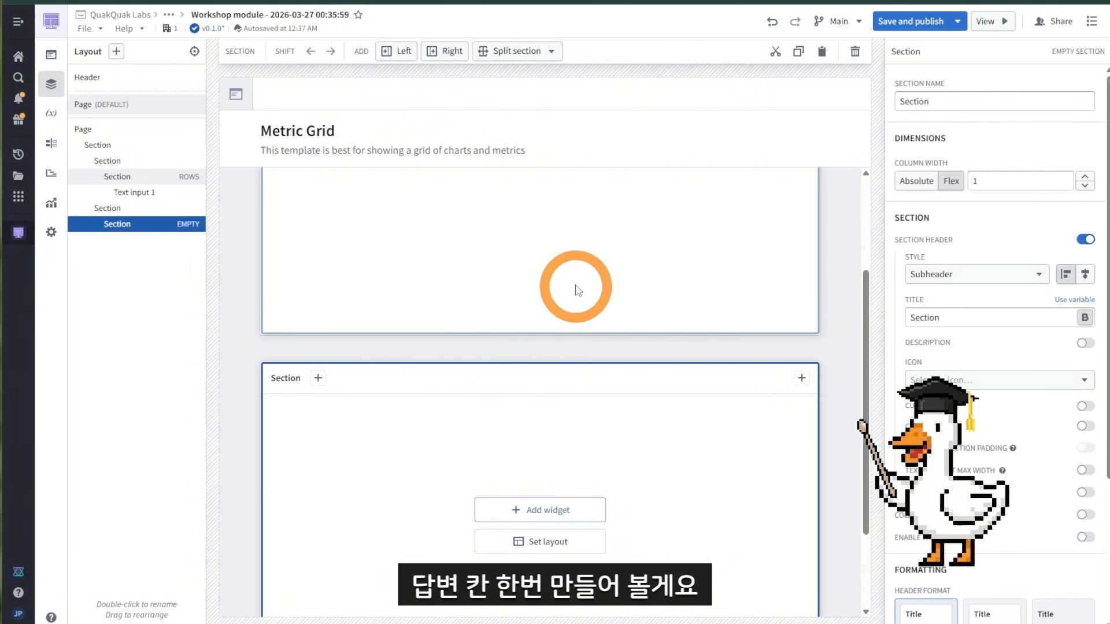
click(567, 510)
scroll(537, 323, down, 10)
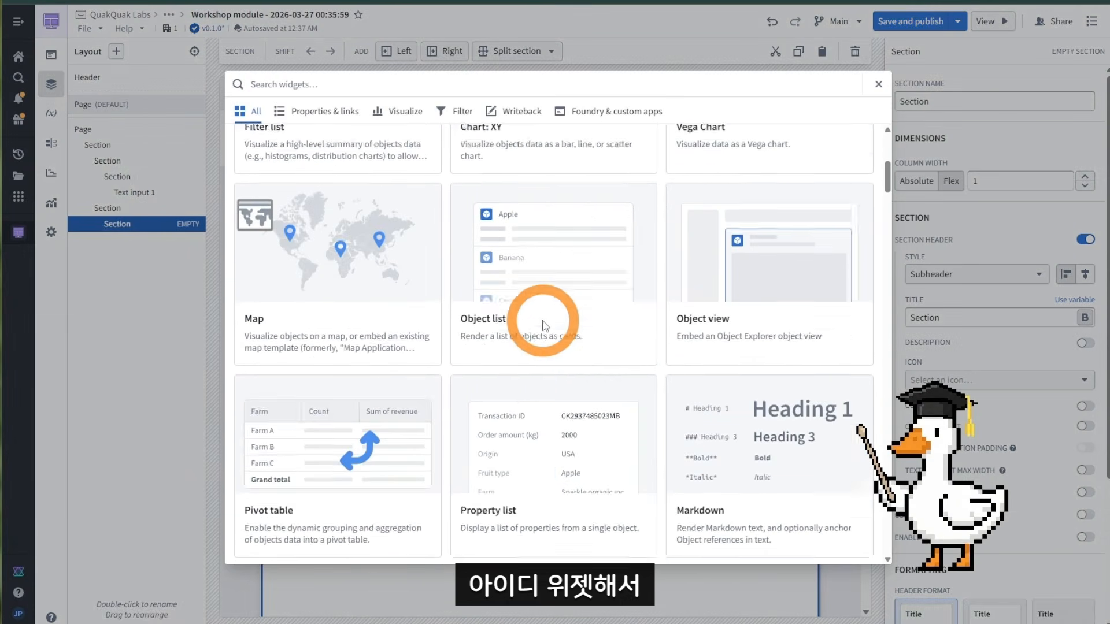
scroll(668, 330, down, 2)
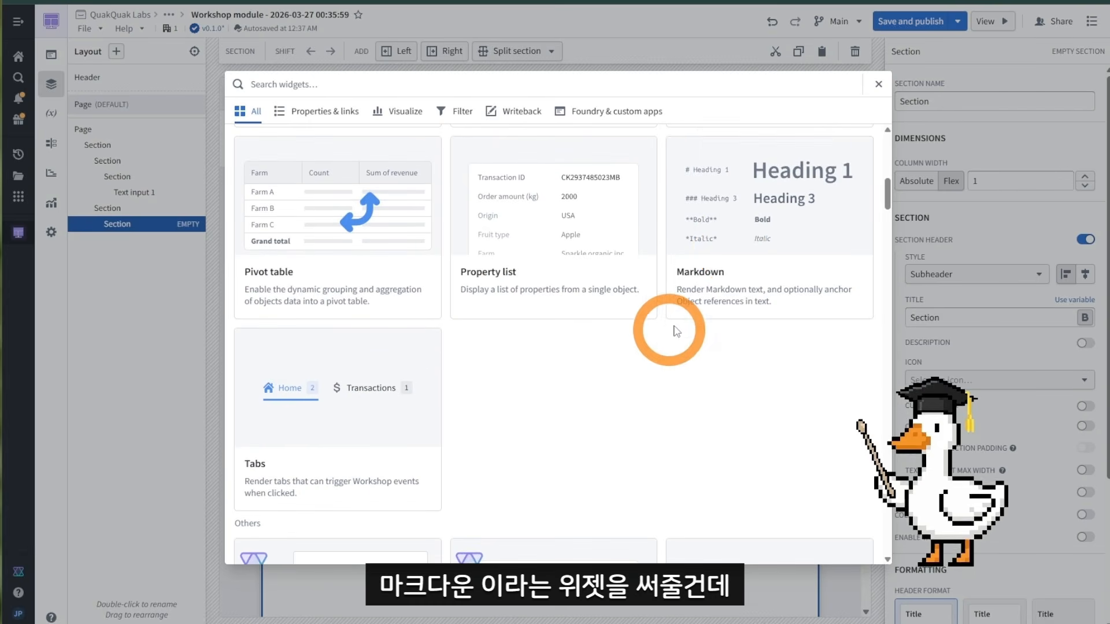
click(716, 297)
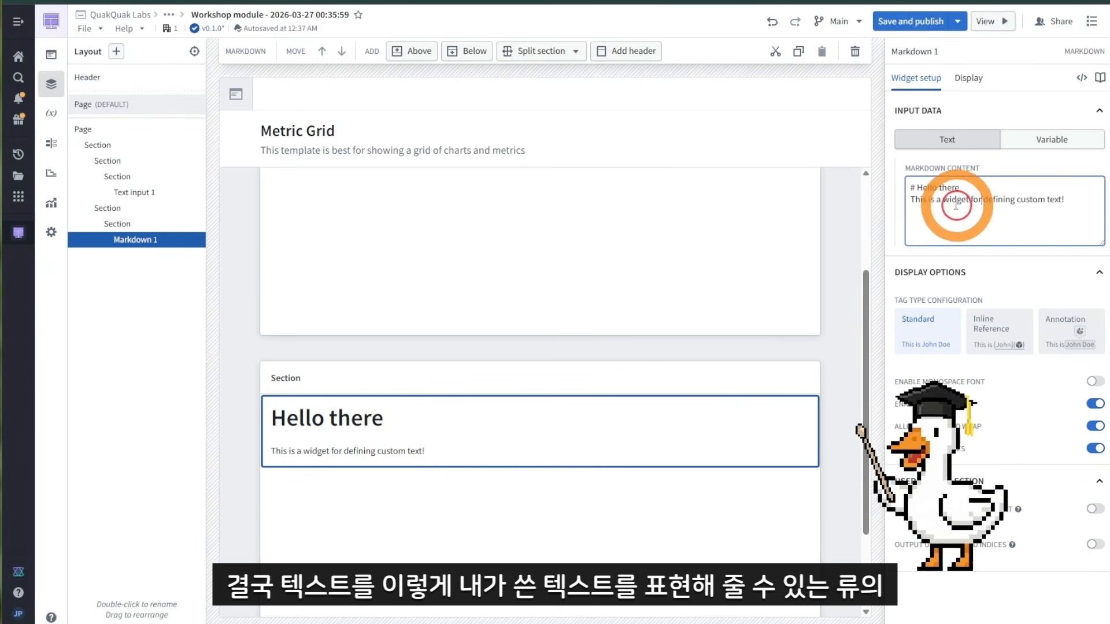
Step: Replace parts of the Markdown content with sample text
drag(951, 204, 992, 233)
text(ㅁㄴ으)
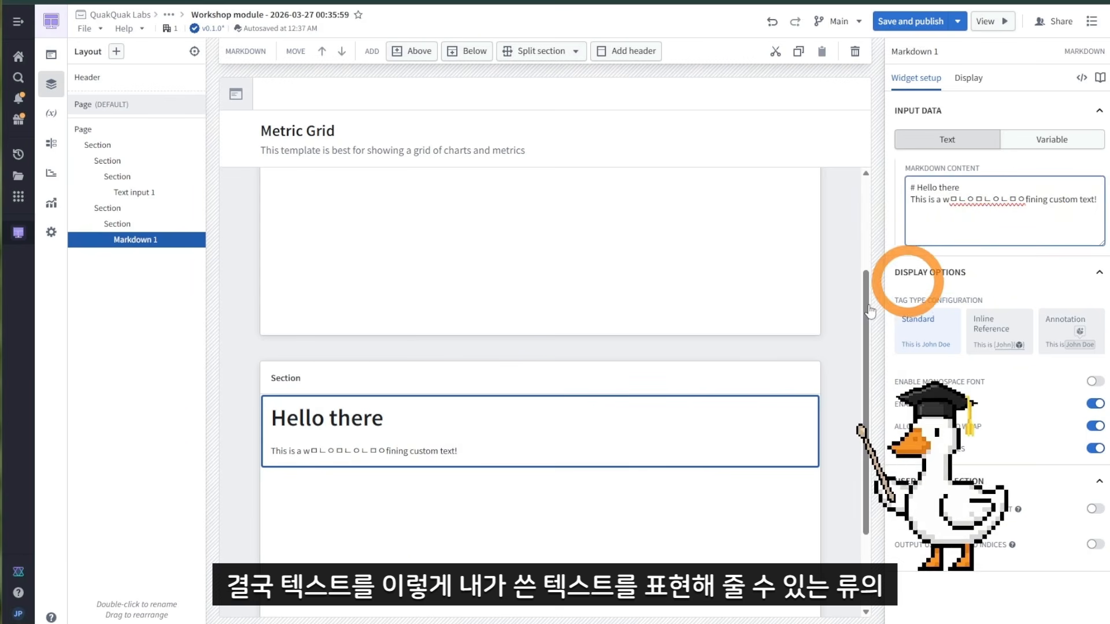
drag(929, 201, 1028, 240)
text(ㅁㄴ)
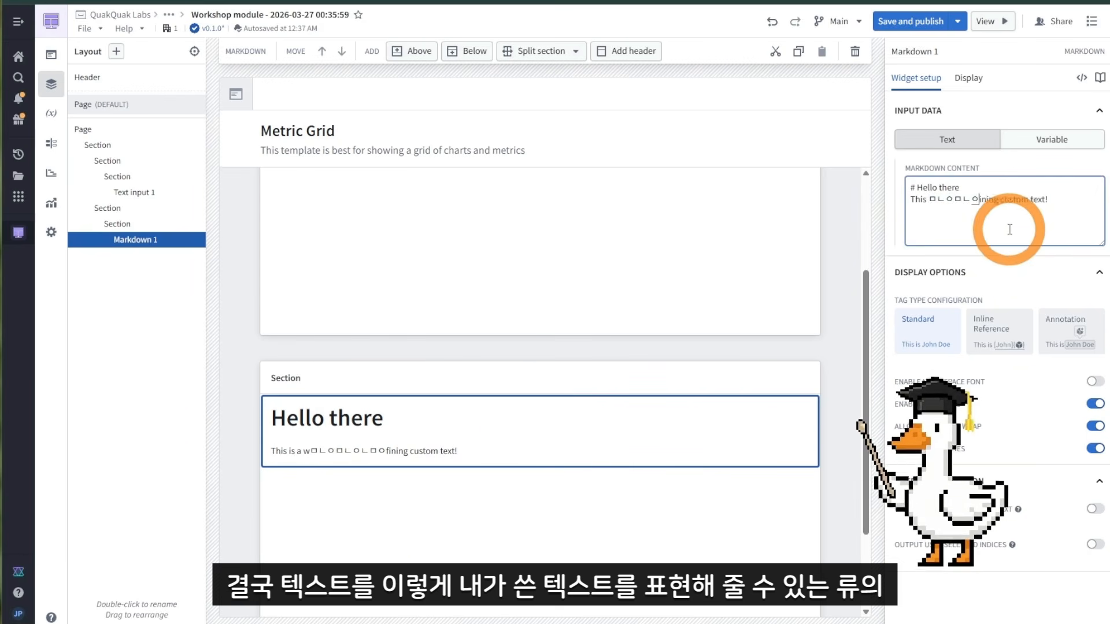
click(1009, 228)
text(ㅌㅊ)
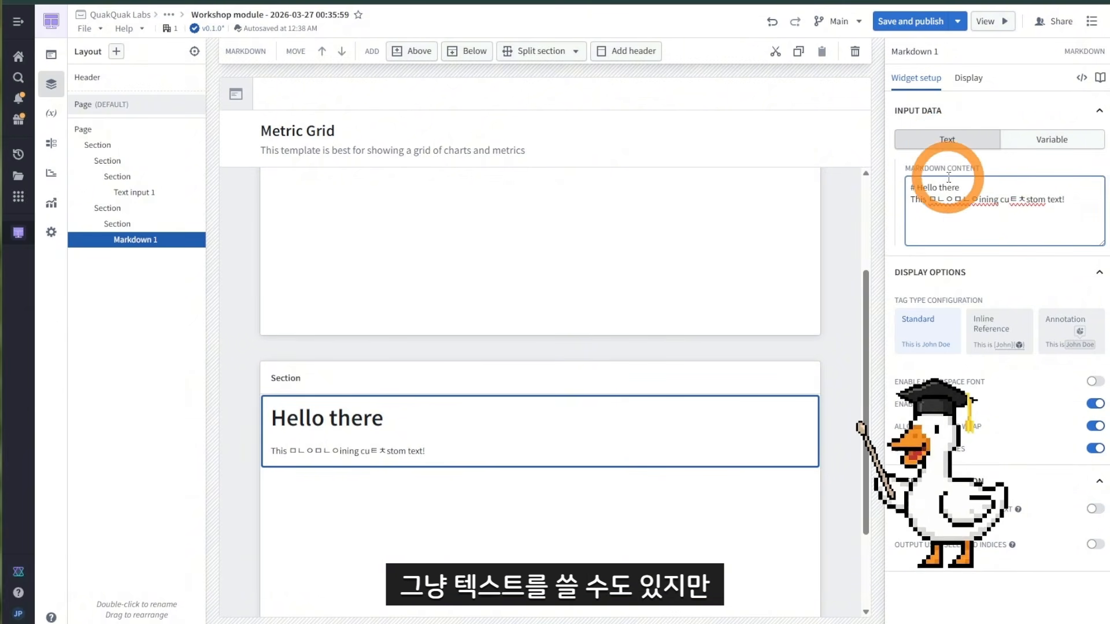
Step: Switch the Markdown input to a variable and bind it to Text input 1 String value
click(1041, 150)
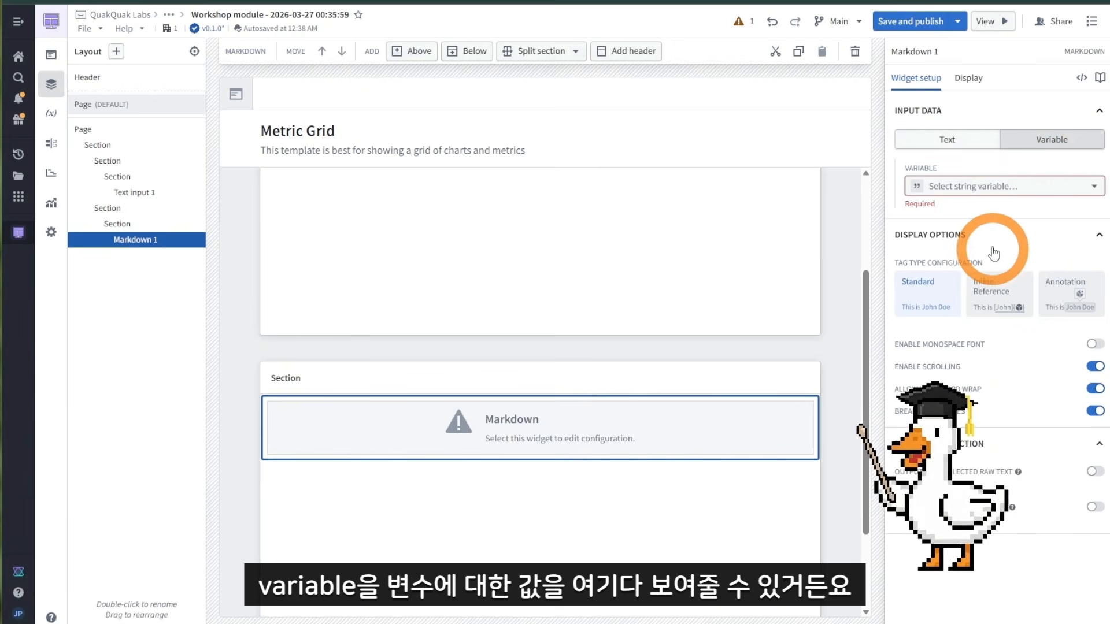
scroll(556, 442, up, 3)
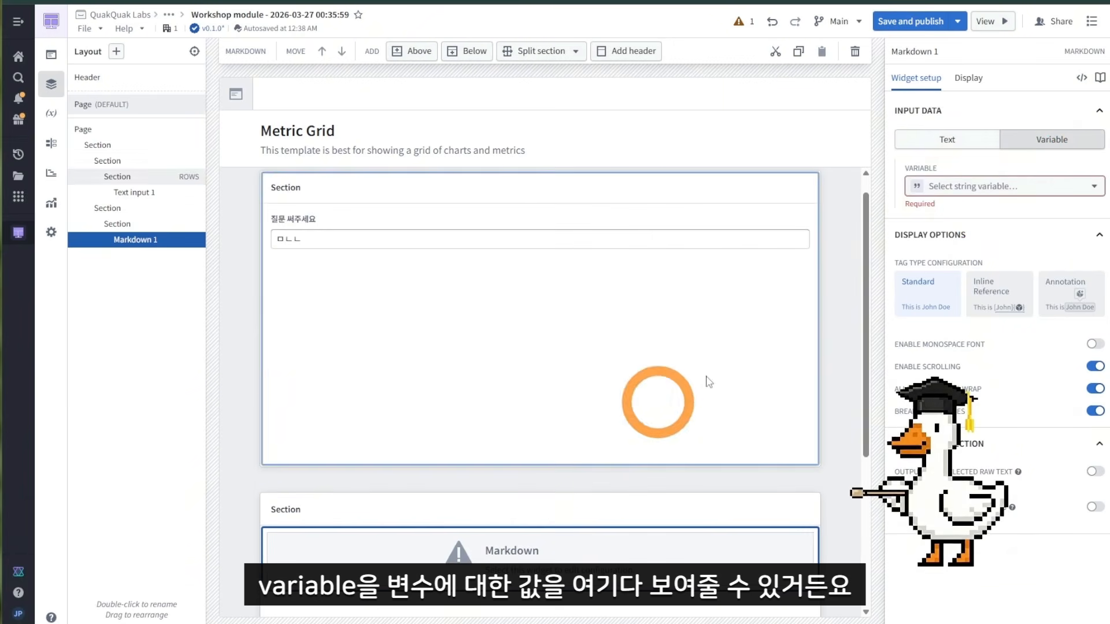
click(945, 191)
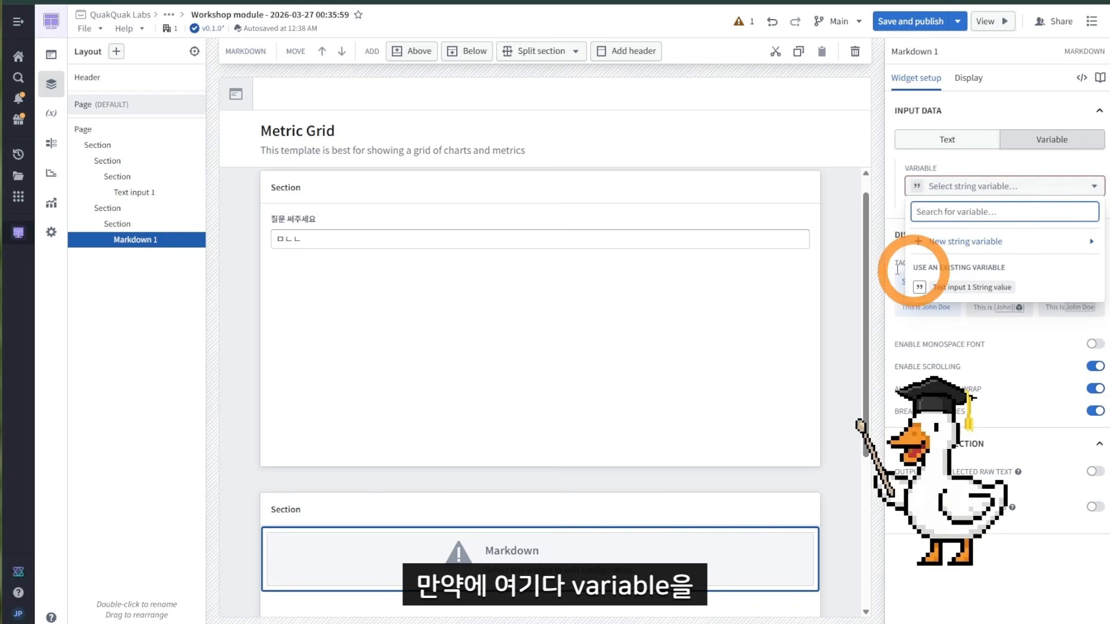
click(948, 292)
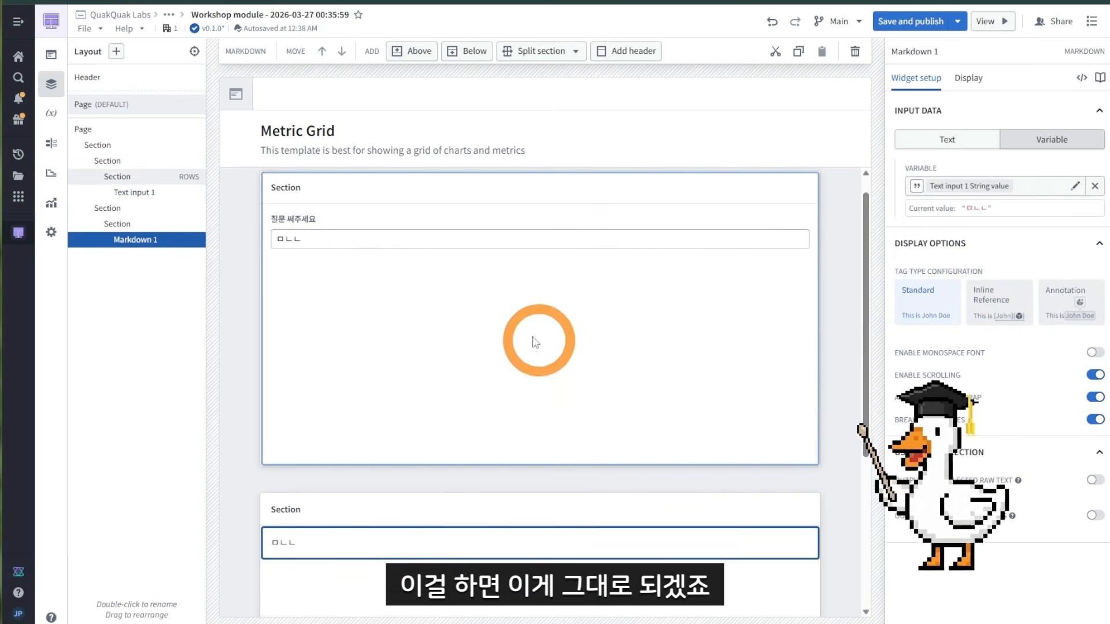
Step: Add more test text to the 질문 써주세요 input and reselect the Markdown widget
click(338, 241)
text(ㅁㅇㅁㄴㅇㅇ)
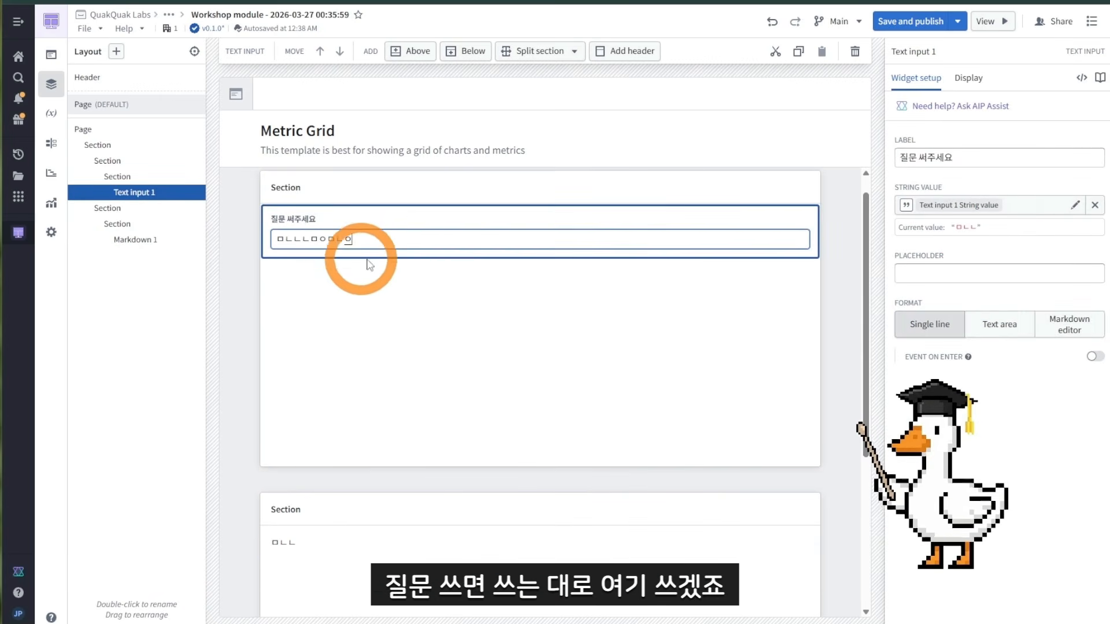
click(368, 546)
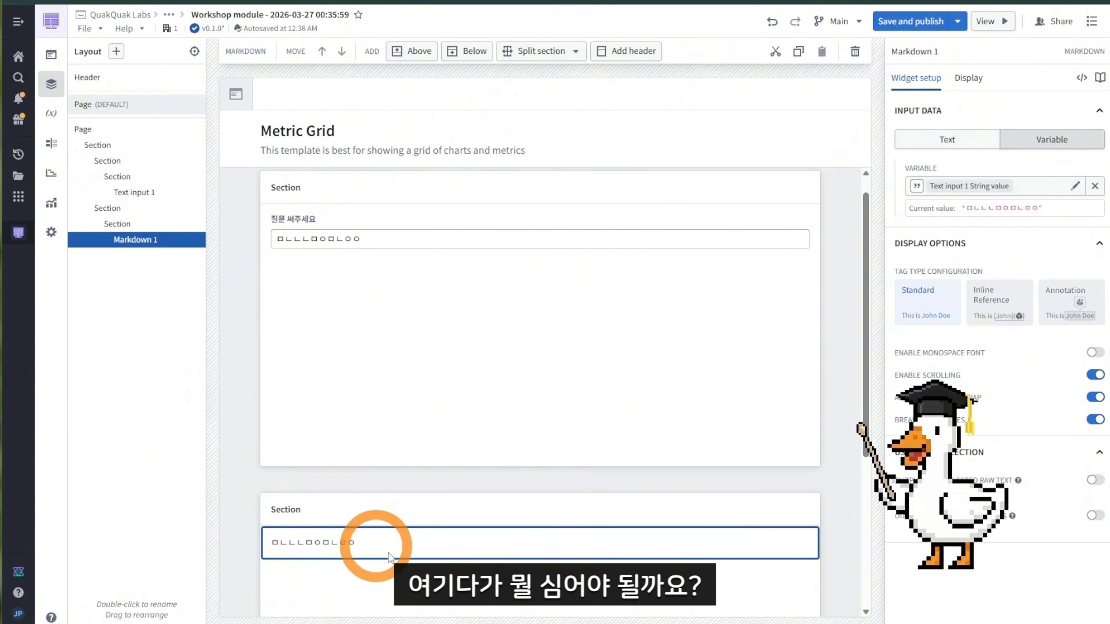
Step: Remove the Markdown's variable and create a new function-backed string variable in its place
click(568, 1)
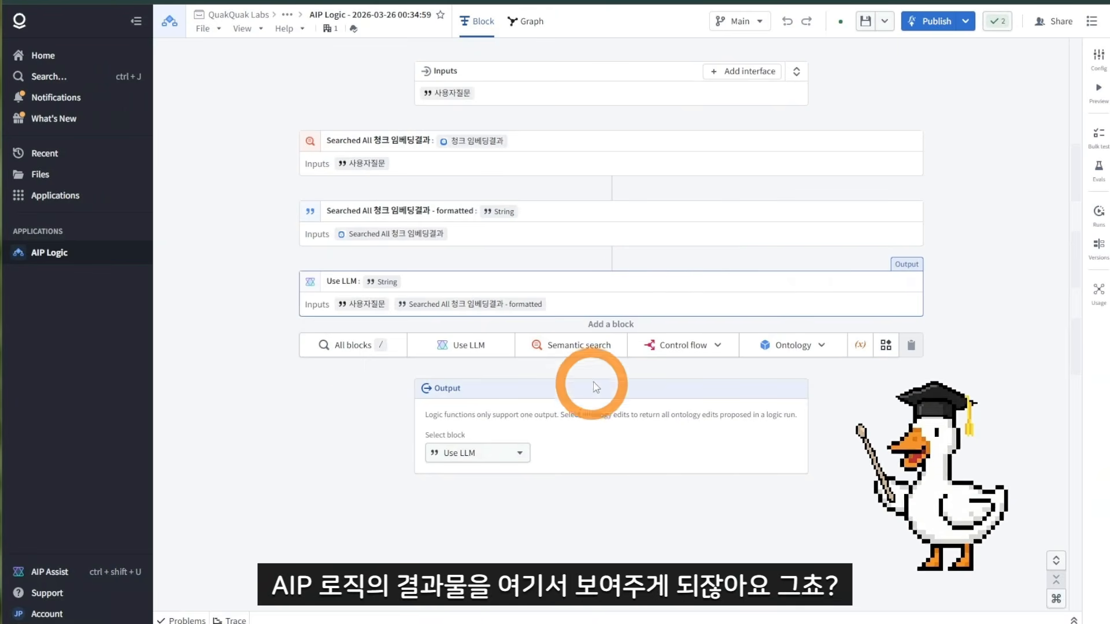
key(ctrl+shift+Tab)
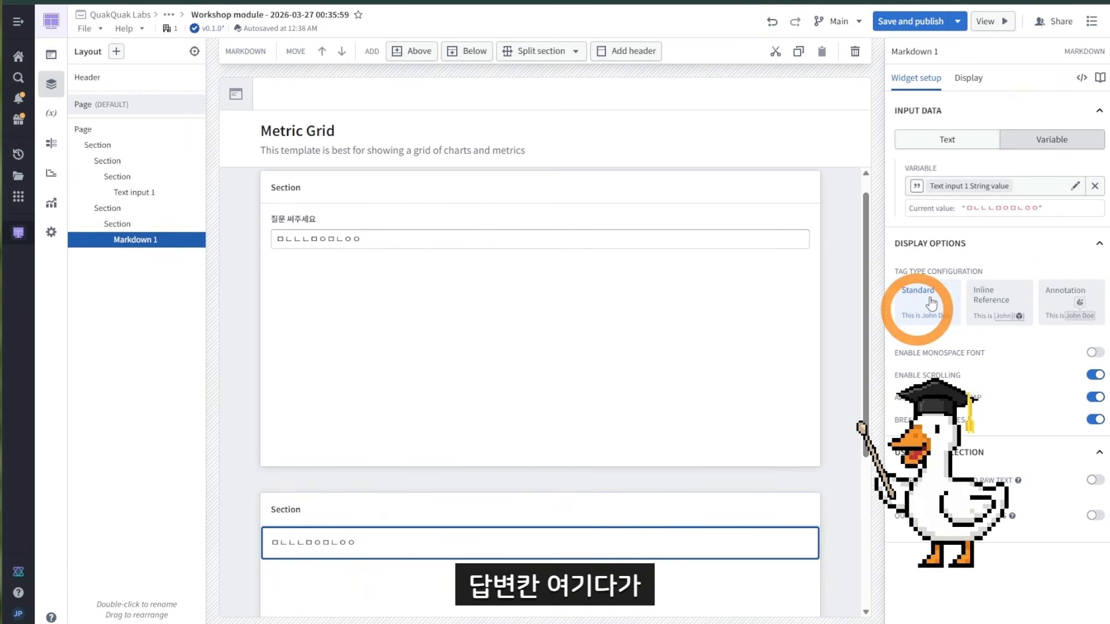
click(1094, 186)
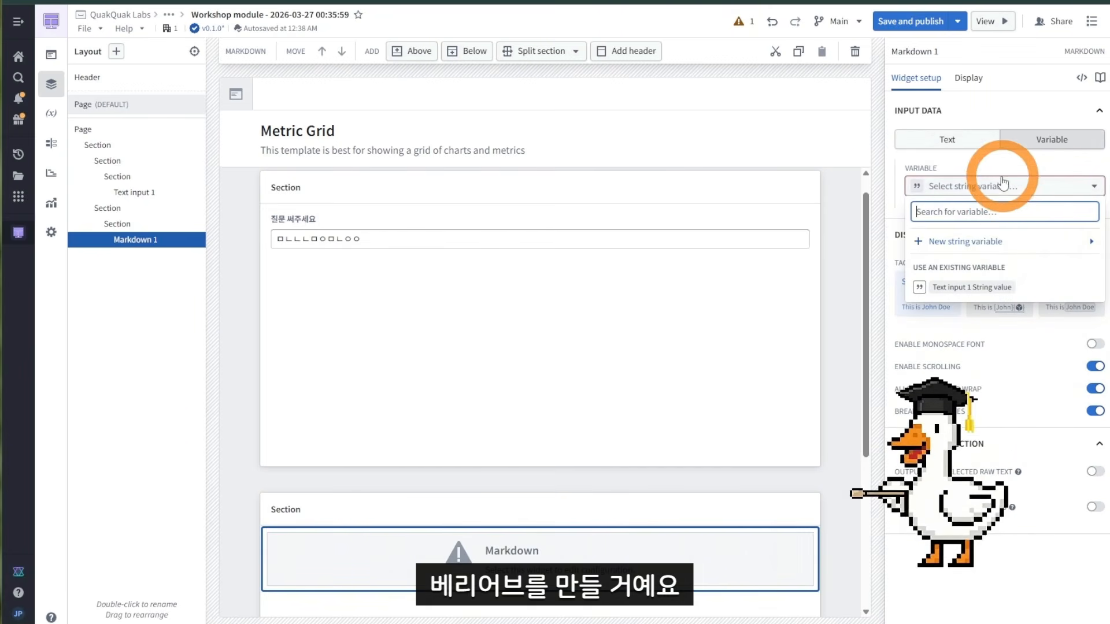
click(969, 246)
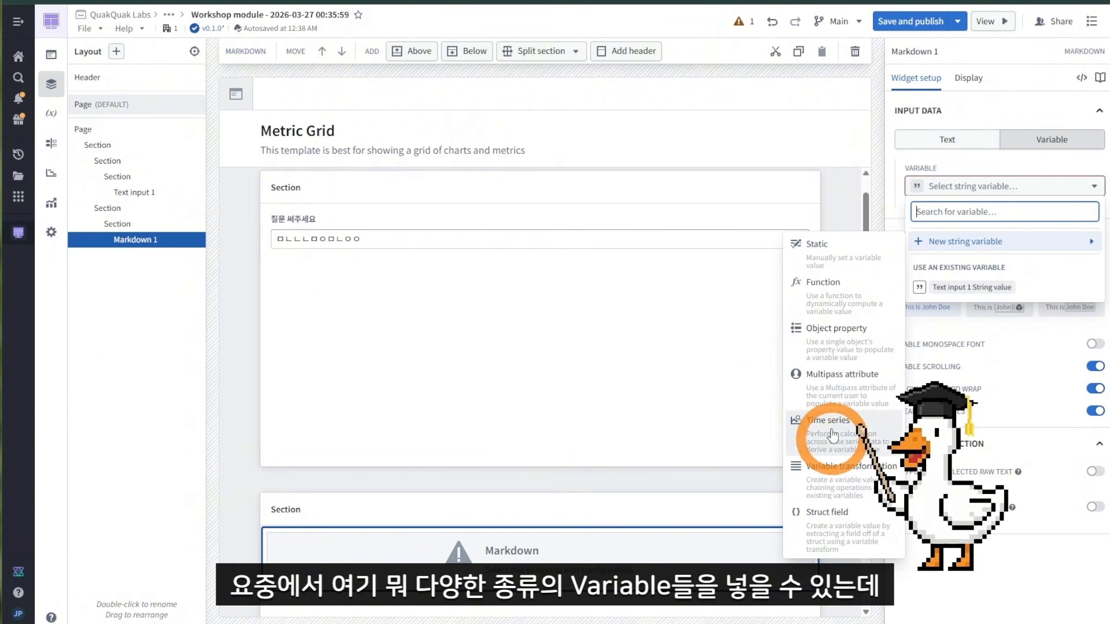
click(832, 300)
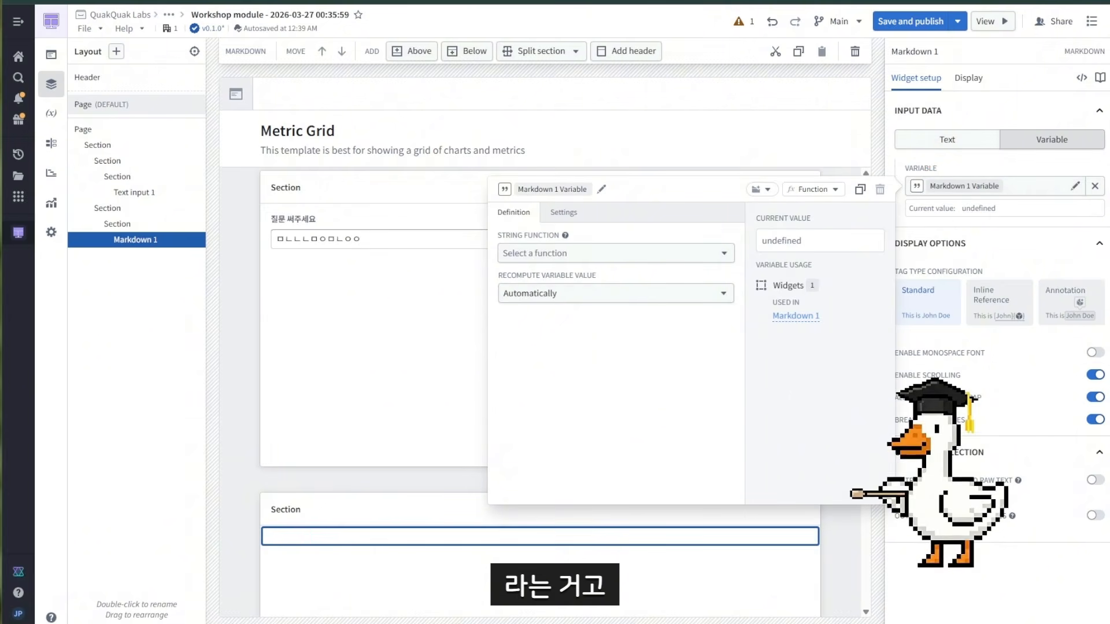
click(569, 254)
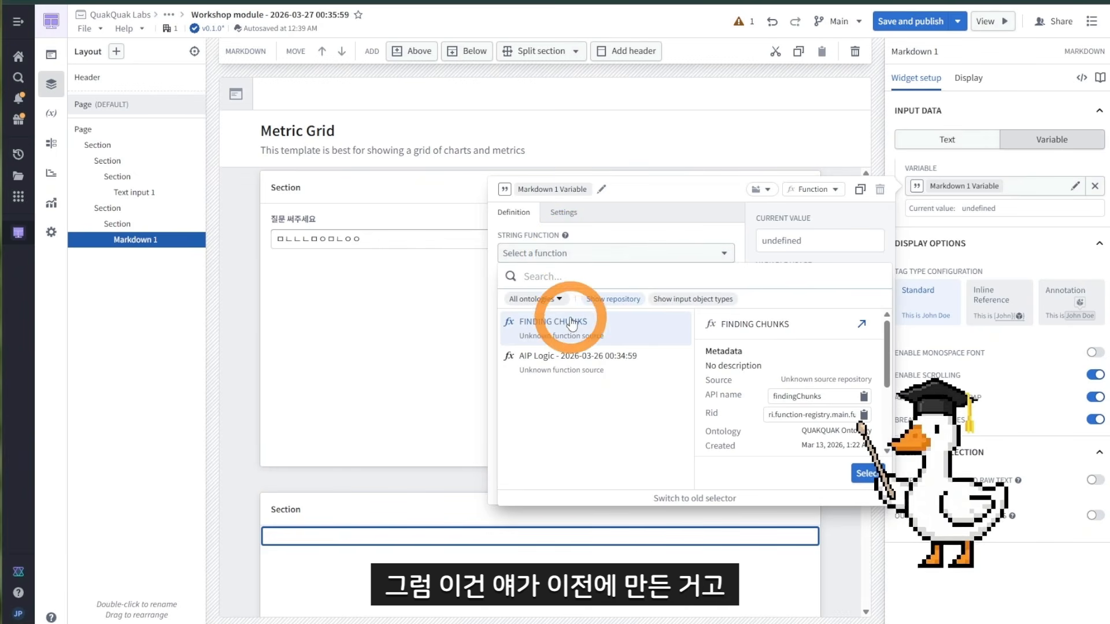
click(543, 1)
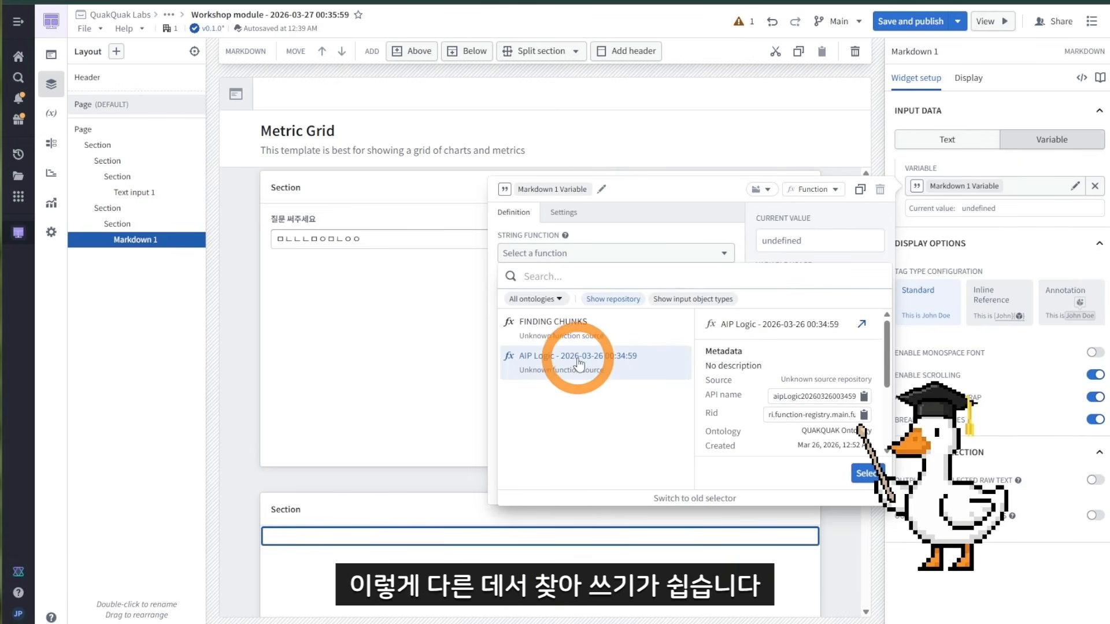
click(560, 370)
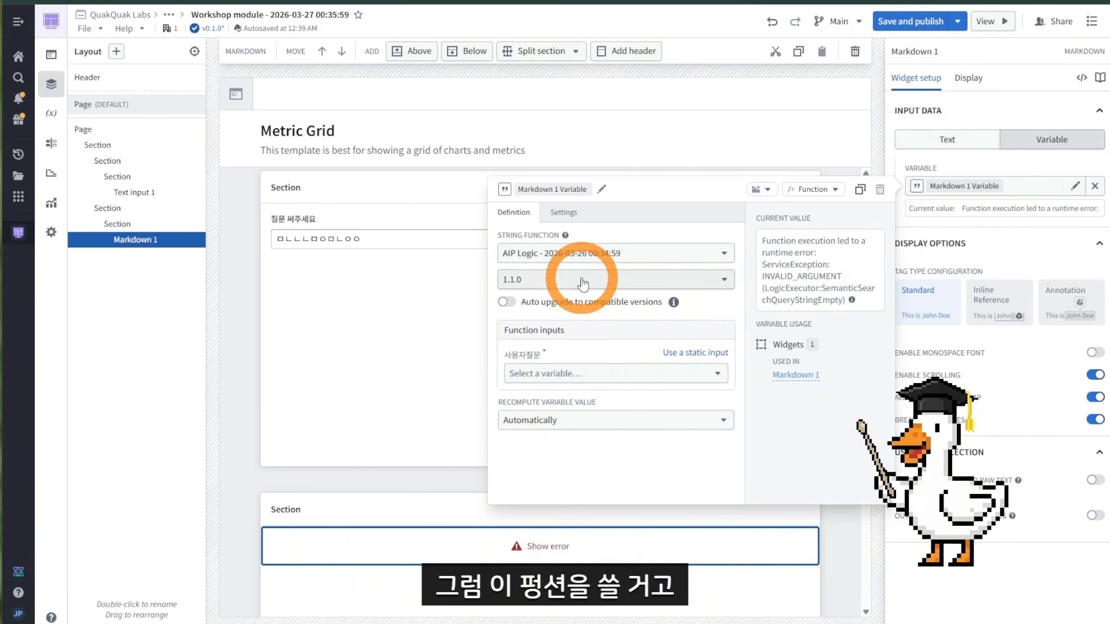
click(620, 287)
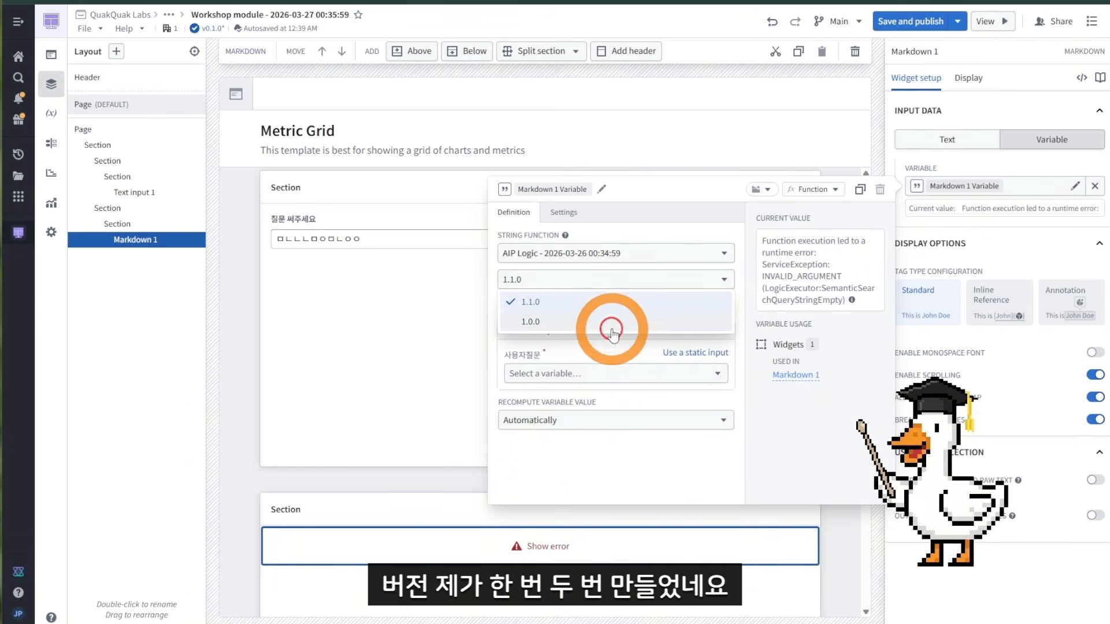
click(589, 299)
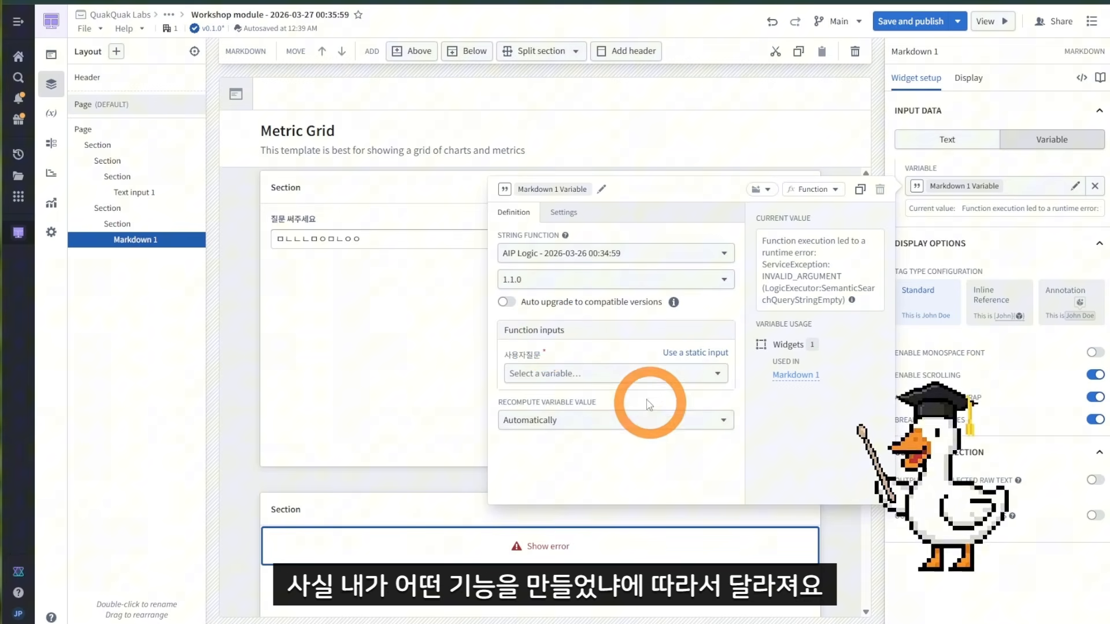
Step: Bind the function's 사용자질문 input to the Text input 1 String value variable
click(590, 1)
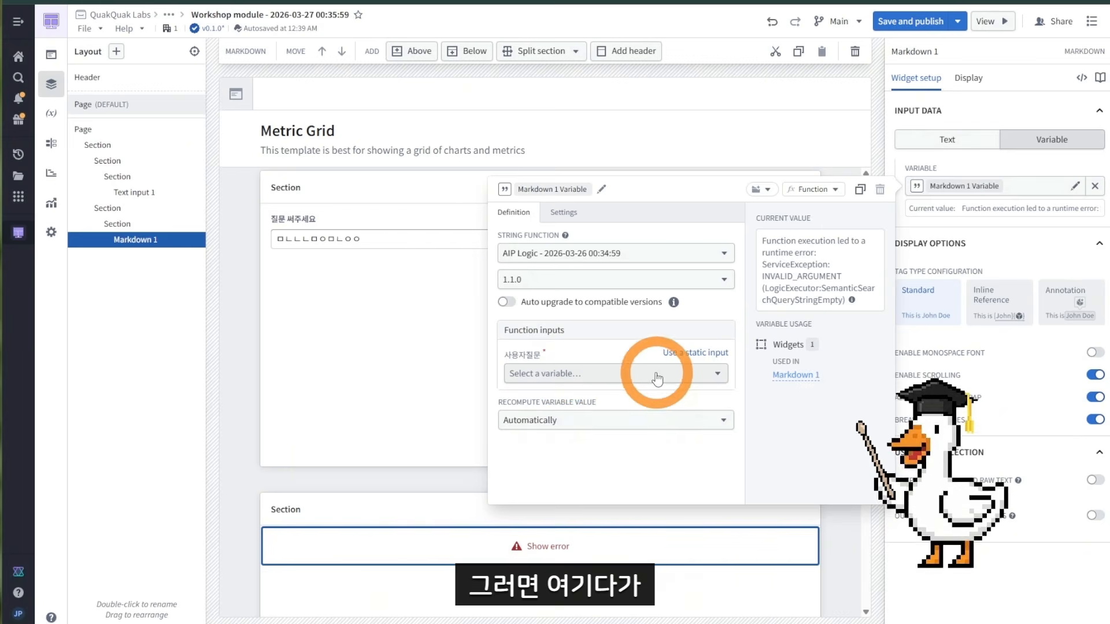
click(624, 374)
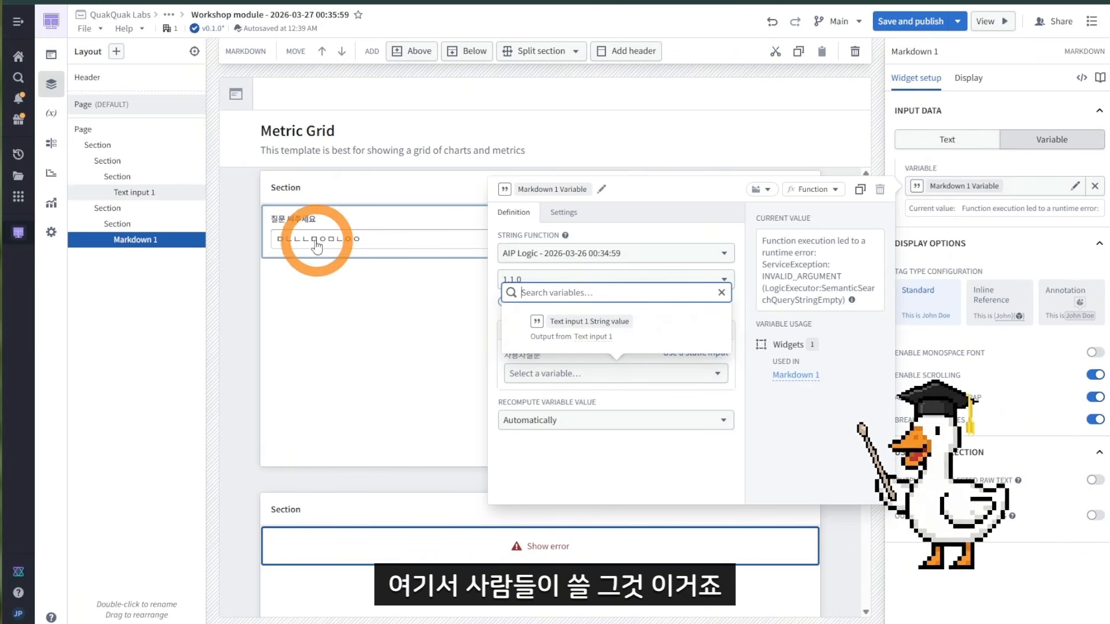
click(604, 335)
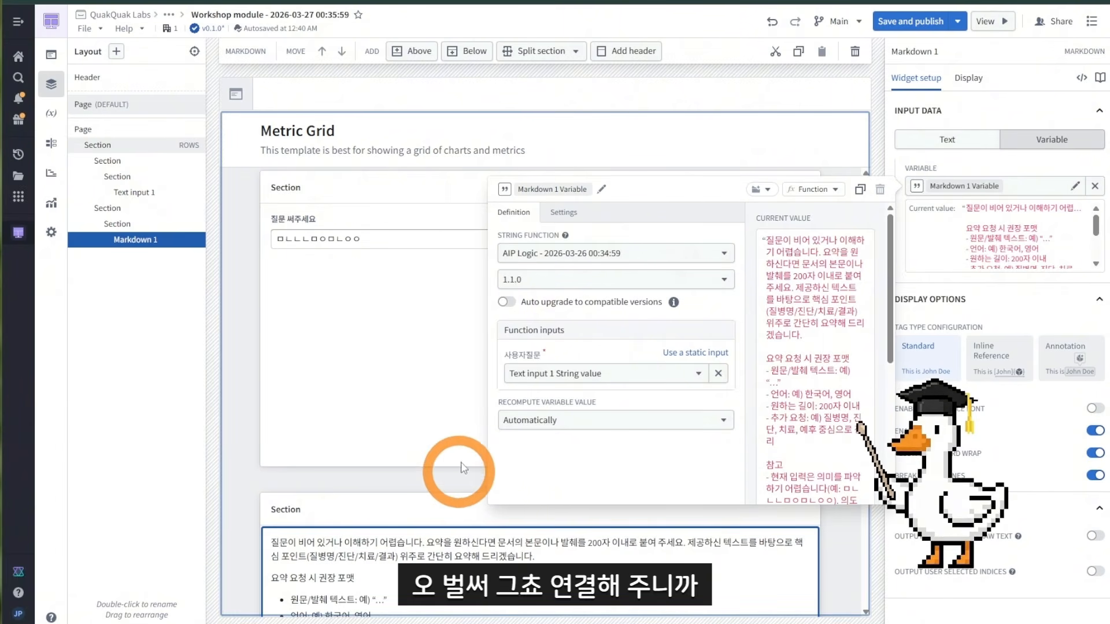
Step: Review the generated answer in the Markdown and save and publish the module
click(454, 479)
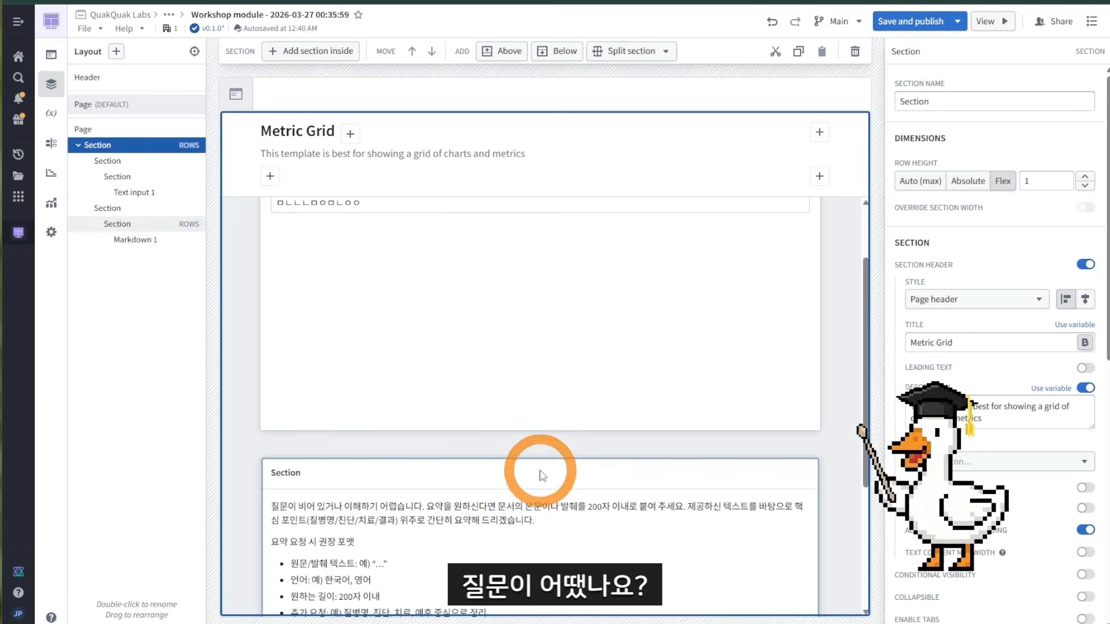
scroll(371, 284, up, 2)
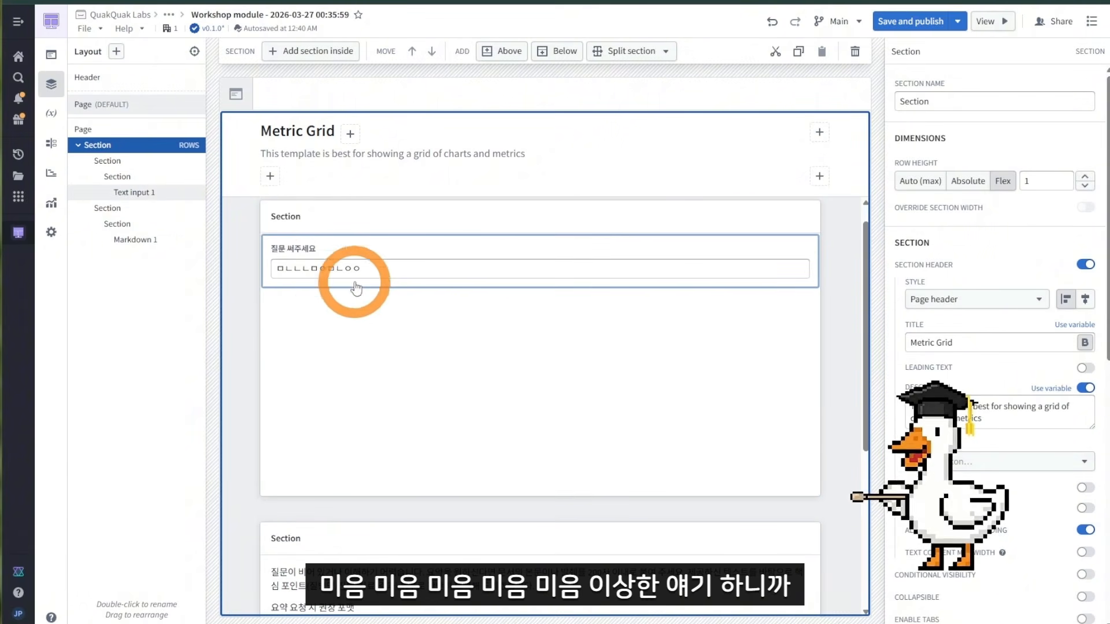
scroll(330, 260, down, 6)
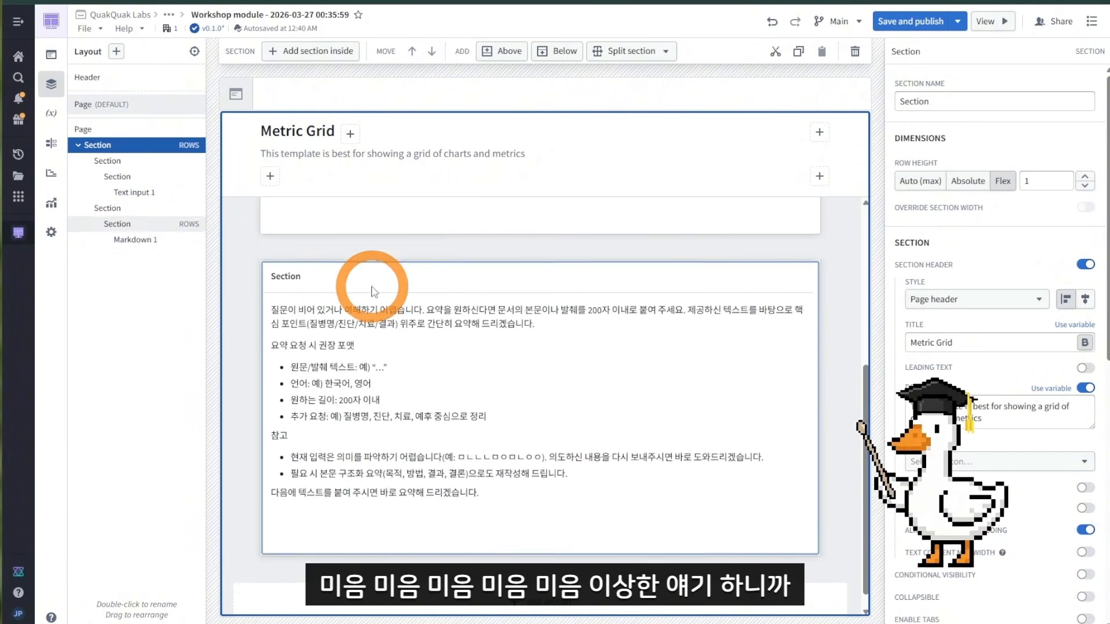
scroll(373, 291, up, 2)
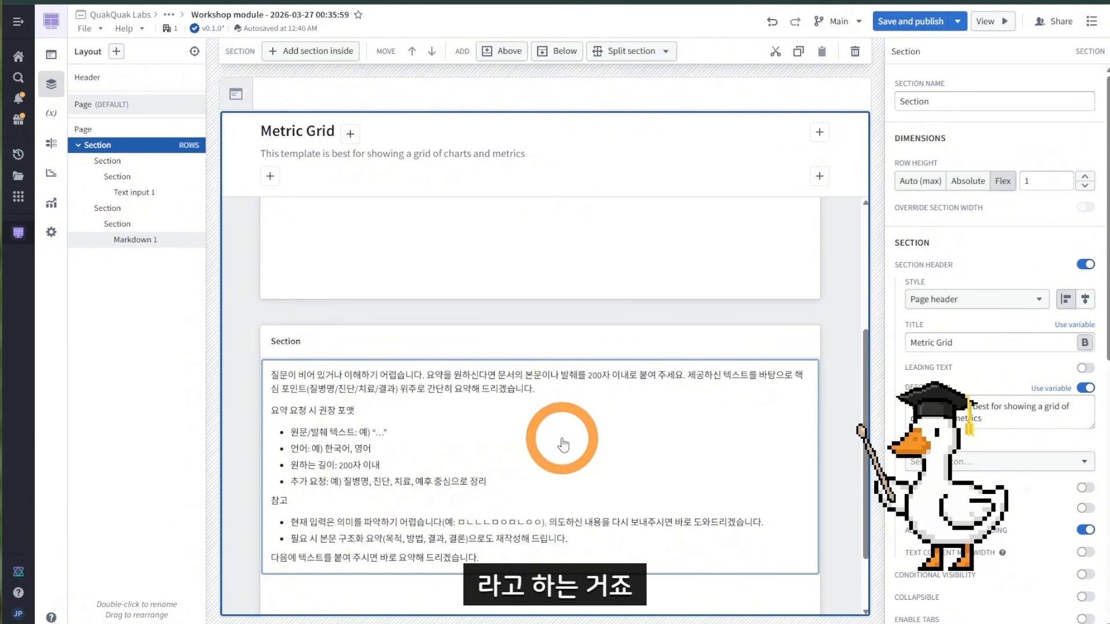
scroll(564, 445, up, 4)
click(903, 23)
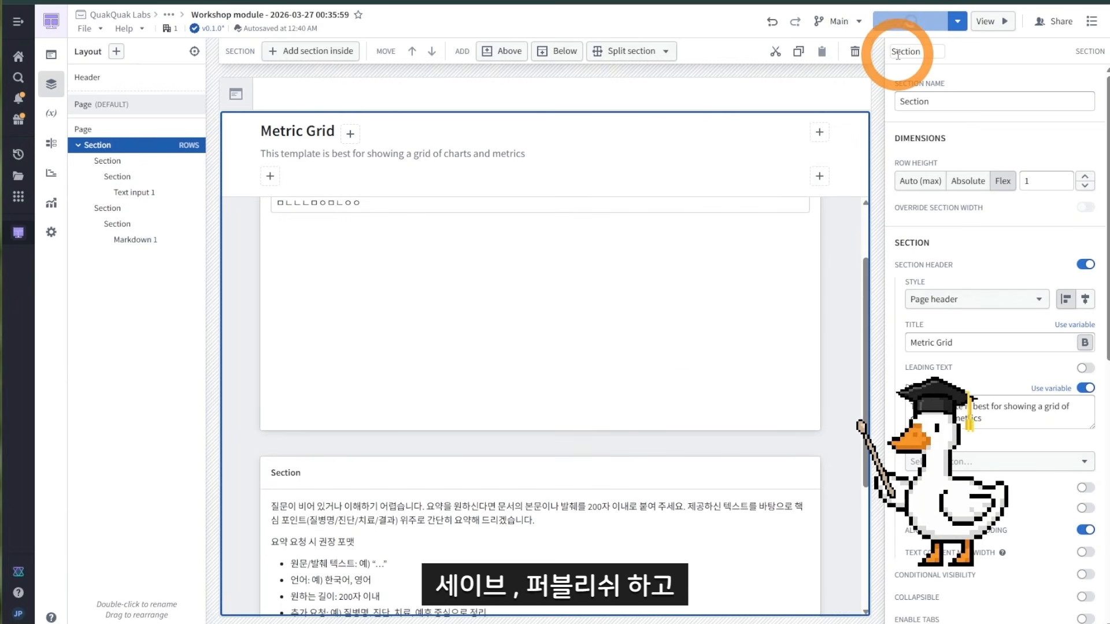
scroll(743, 277, up, 3)
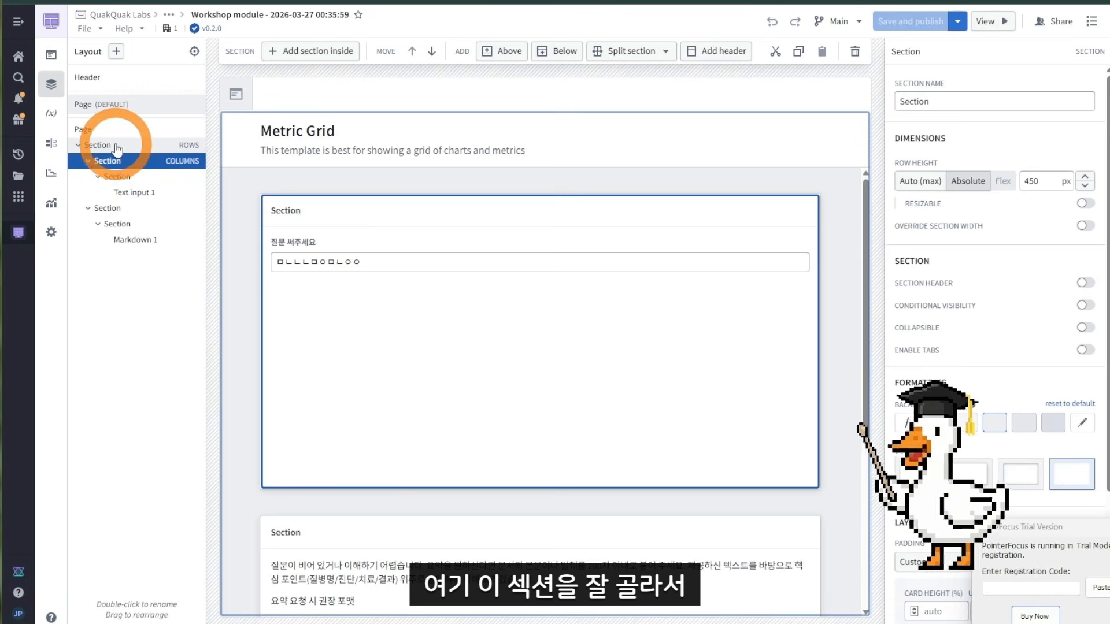
Step: Select the outer layout section and set its row height to Auto (max)
click(116, 145)
click(101, 162)
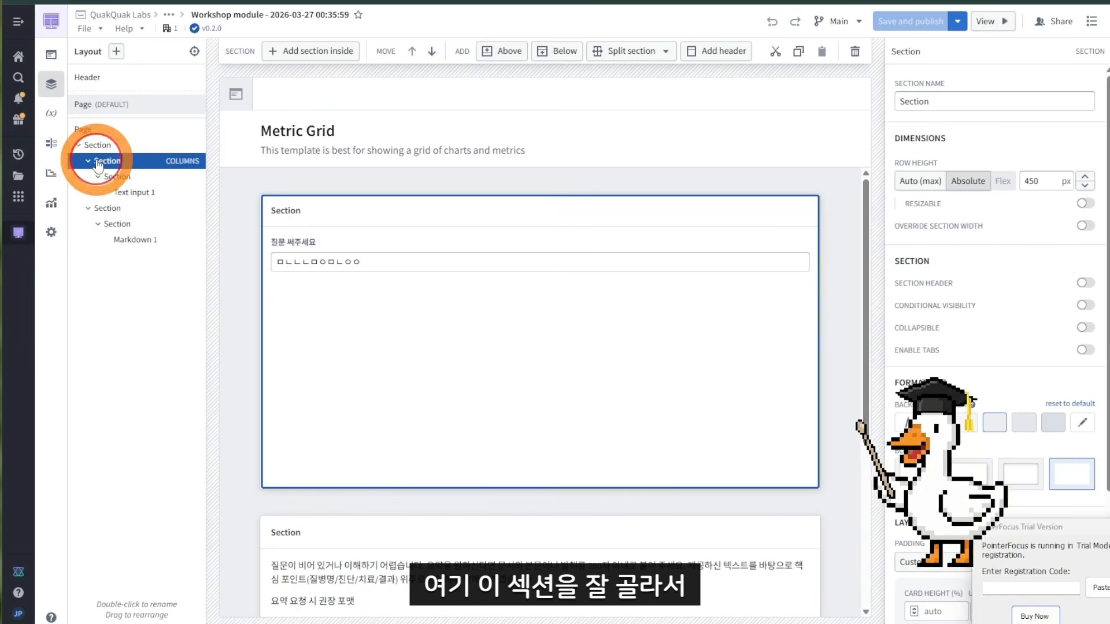
click(933, 186)
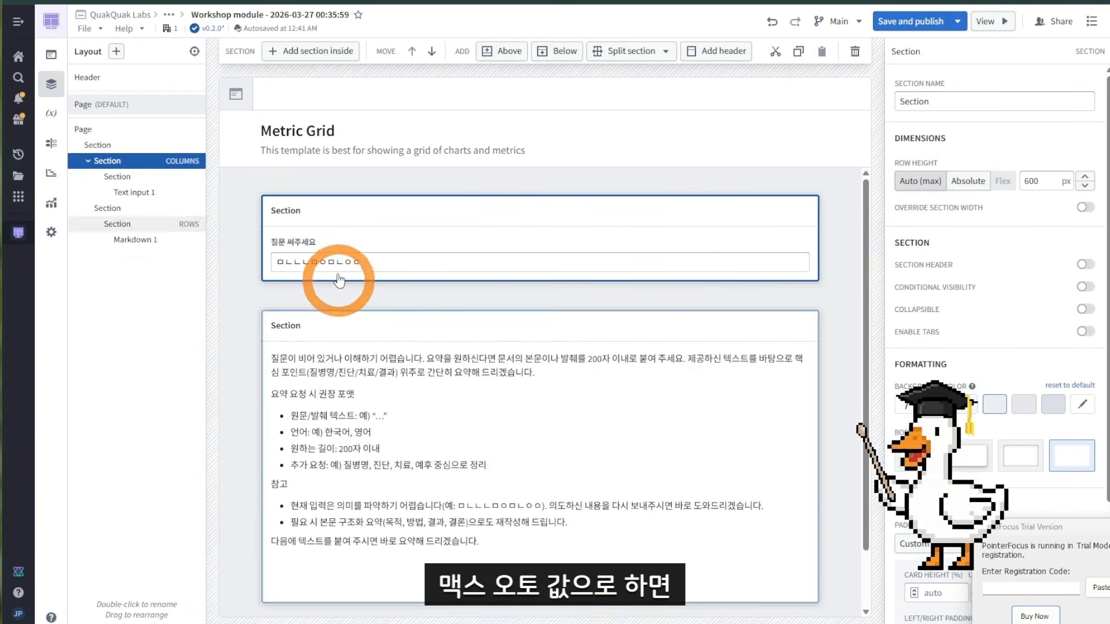
Step: Open the module in view mode to try the question-and-answer app
click(374, 265)
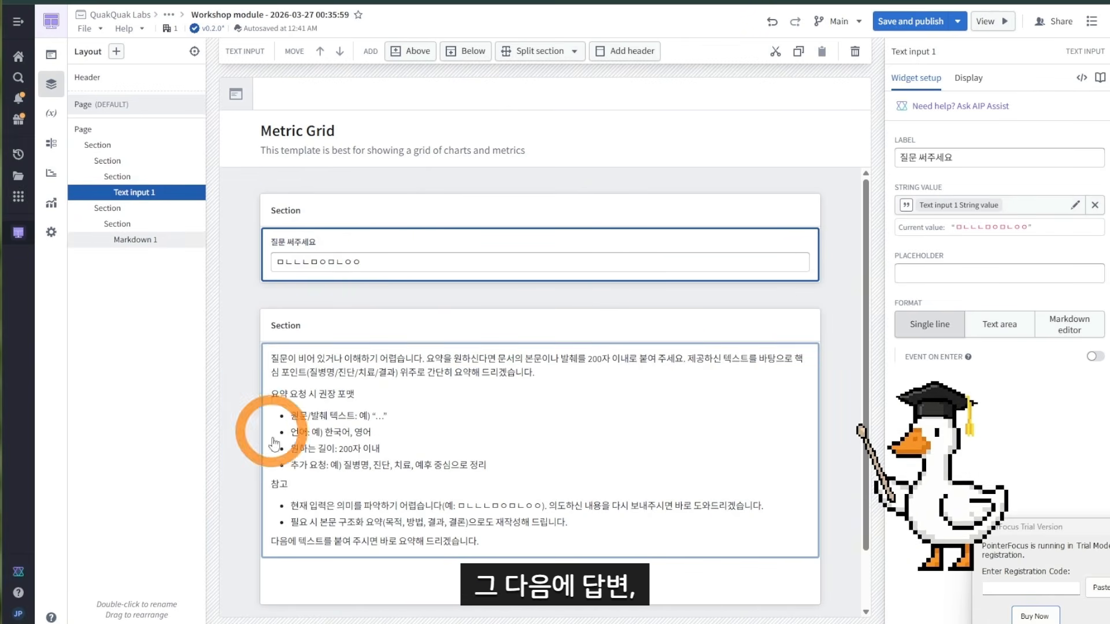
click(865, 304)
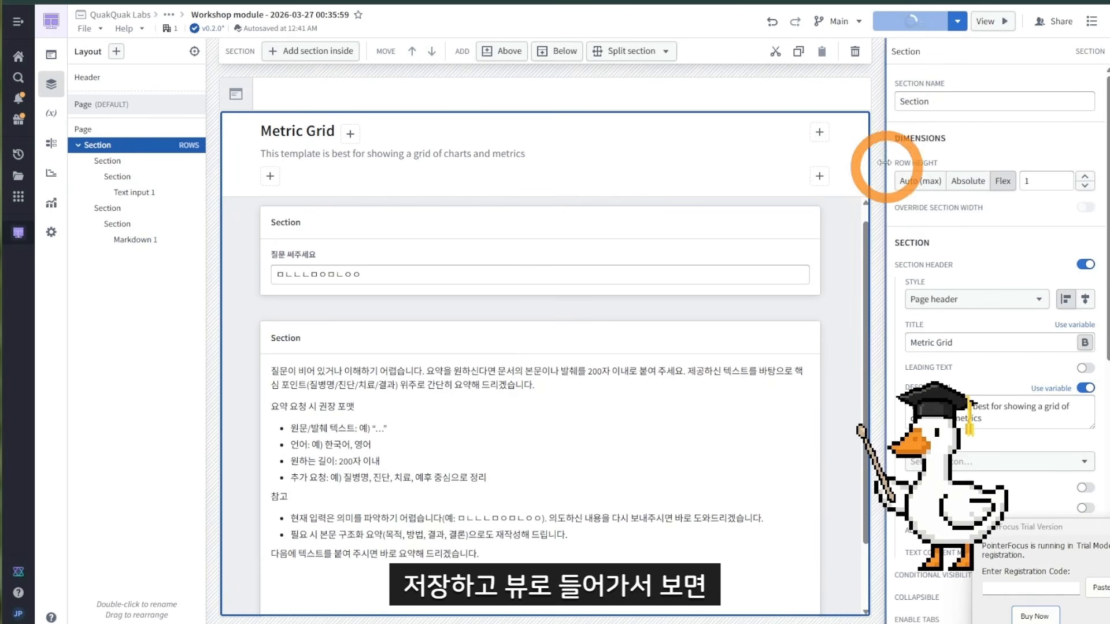
click(987, 22)
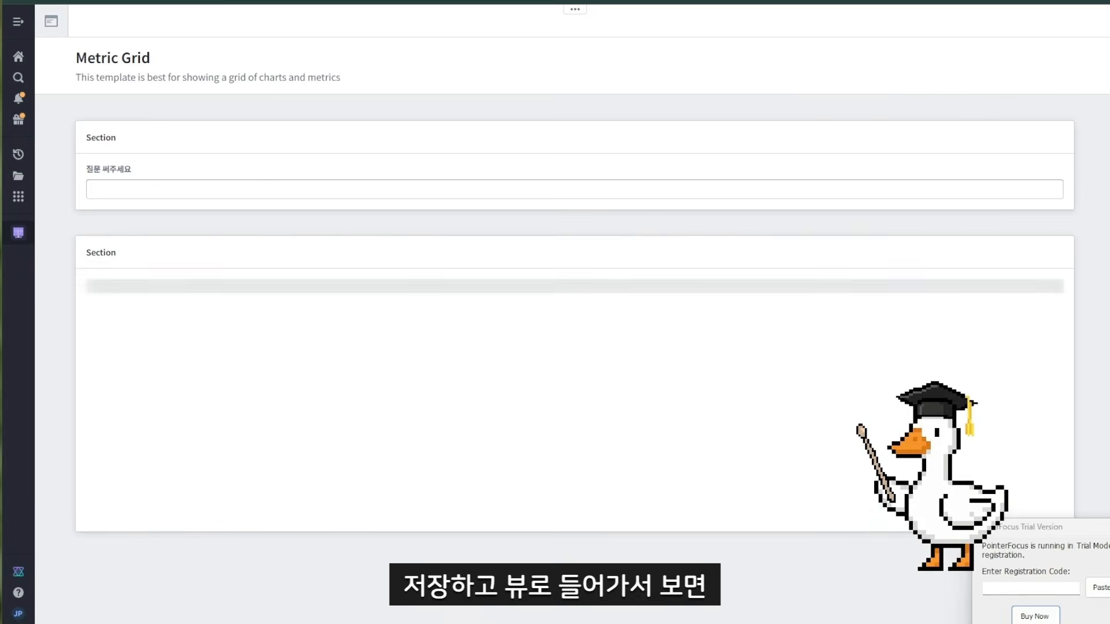
Step: Ask 결핵의 치료법 in the question box and scroll through the generated answer
click(239, 189)
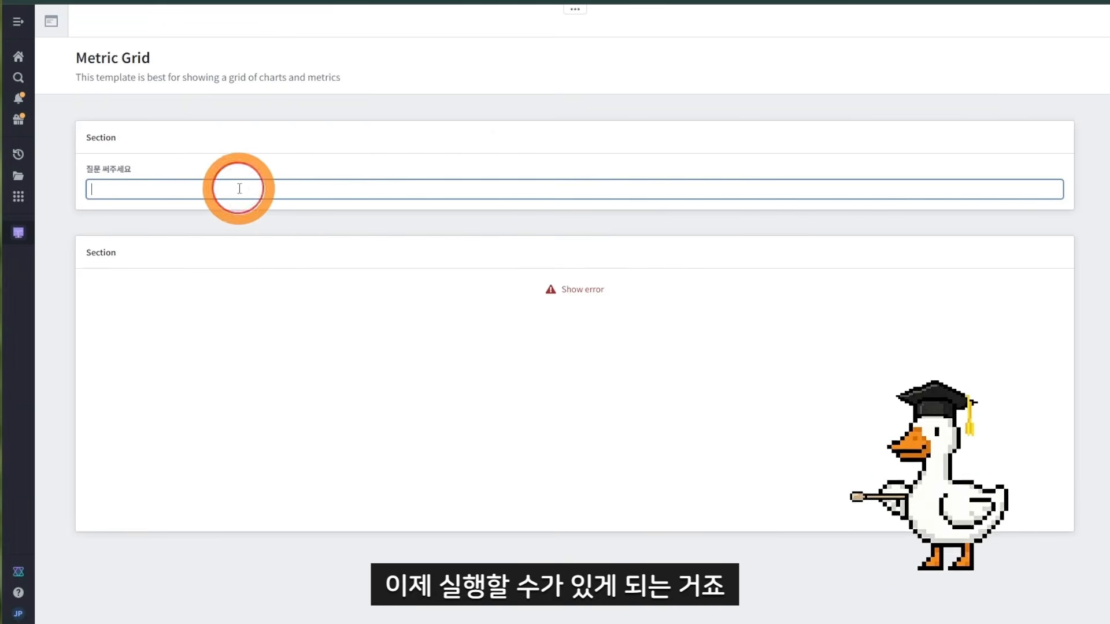
text(결핵의 치료법)
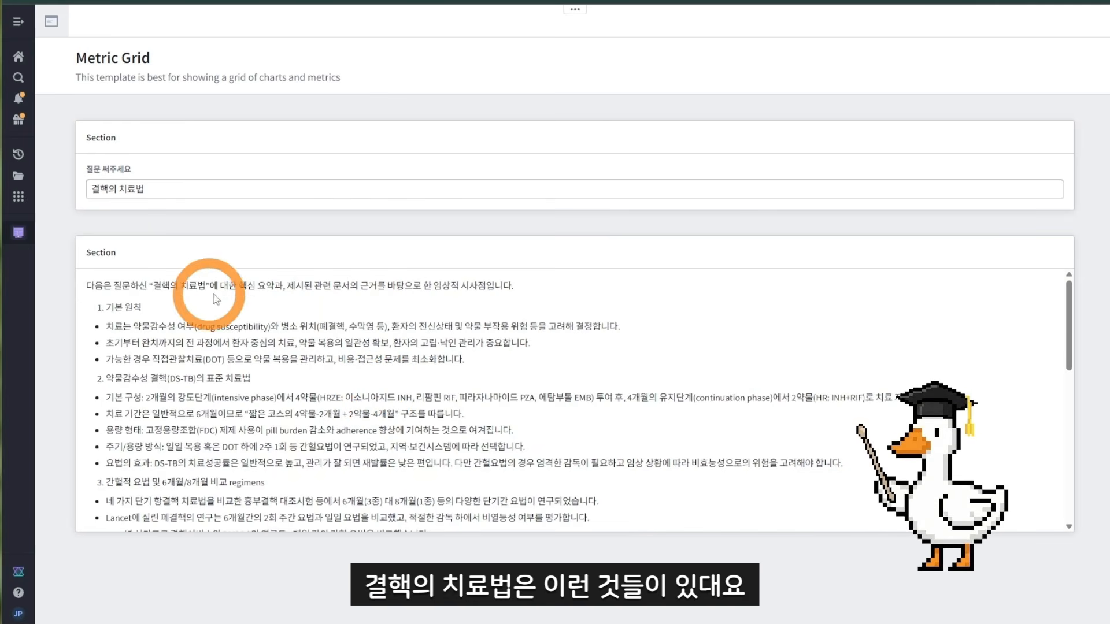
scroll(267, 439, down, 10)
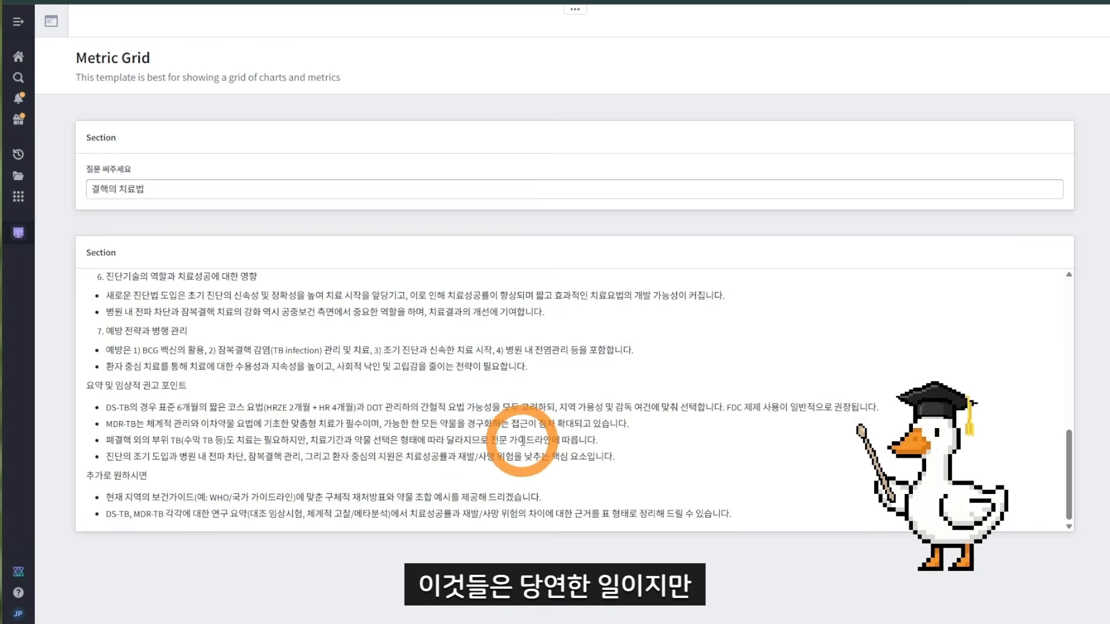
scroll(525, 457, up, 6)
scroll(525, 462, up, 1)
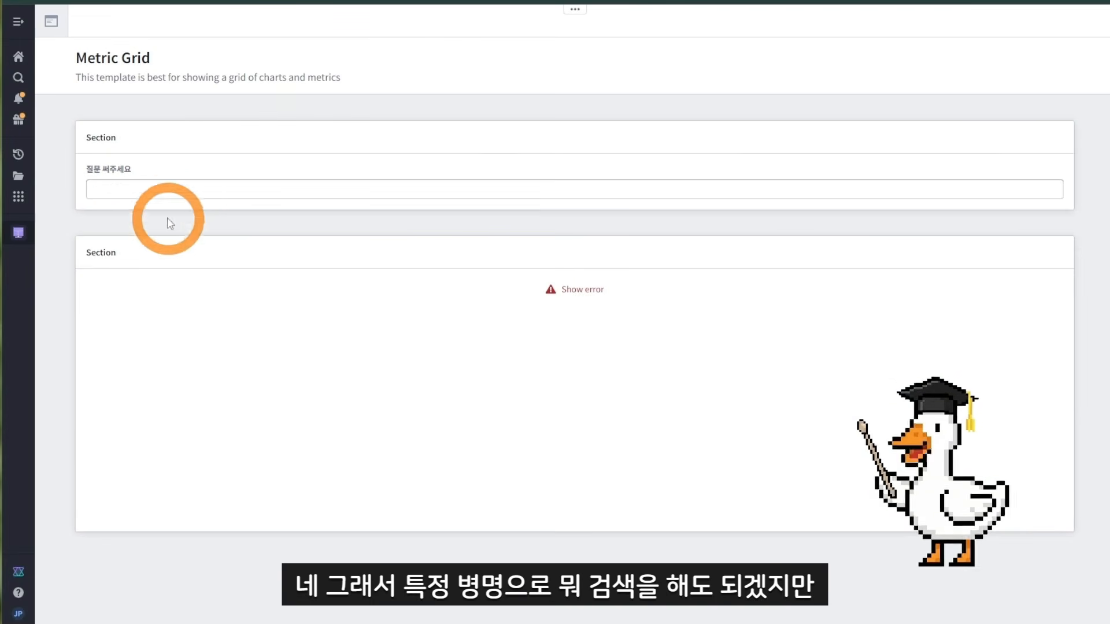
Step: Ask 콜록콜록 아픈병 어떡하지 in the question box to test another query
click(155, 181)
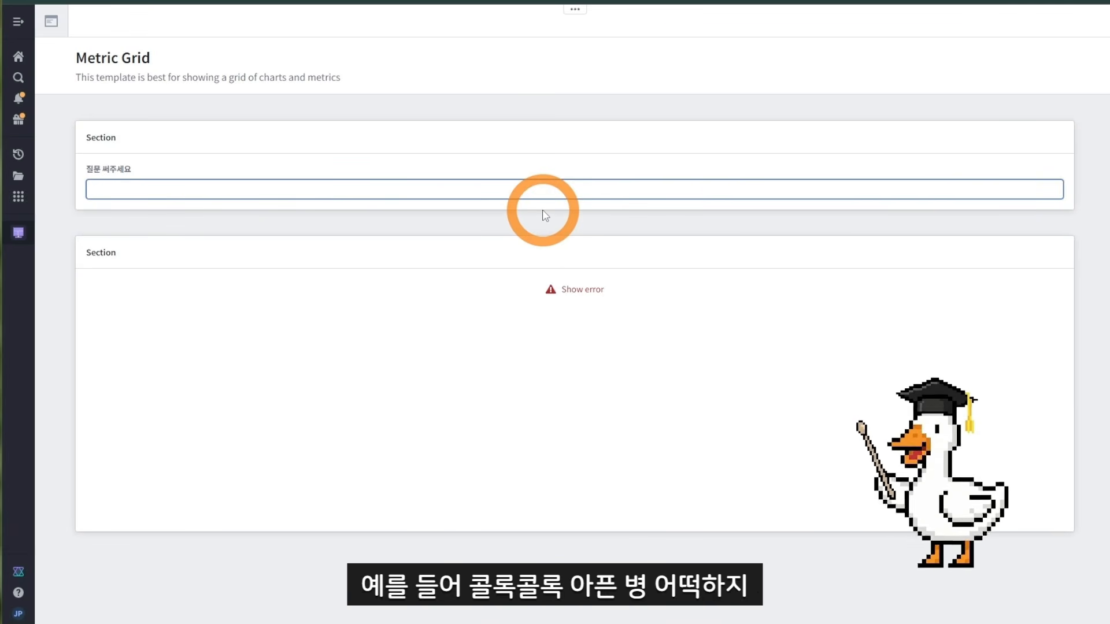
text(콜록콜)
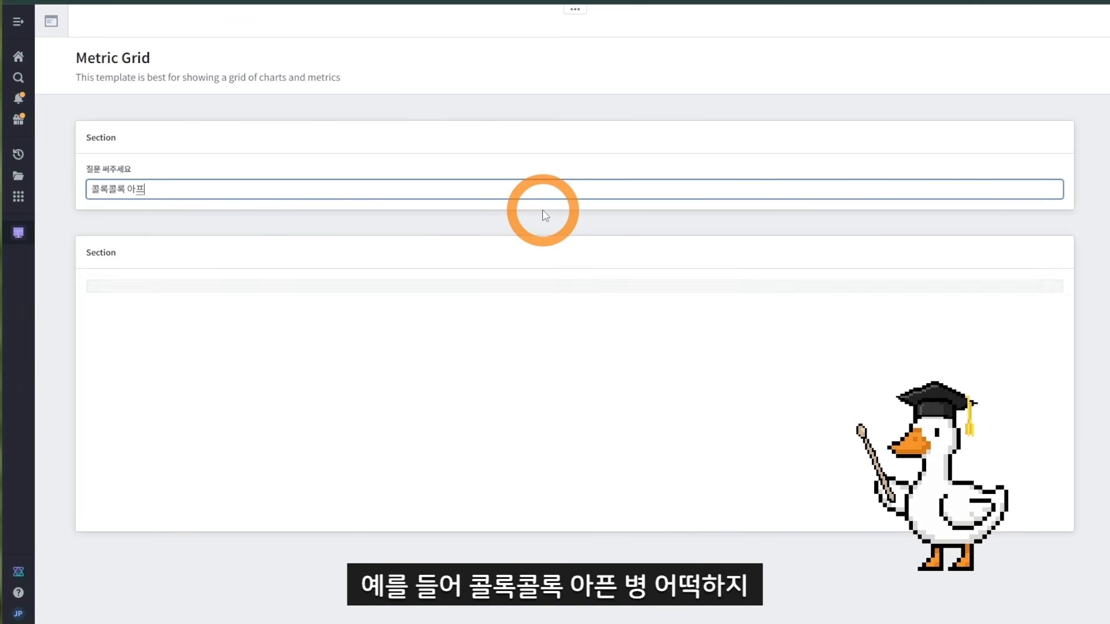
text(록 아픈병 어ㄸ)
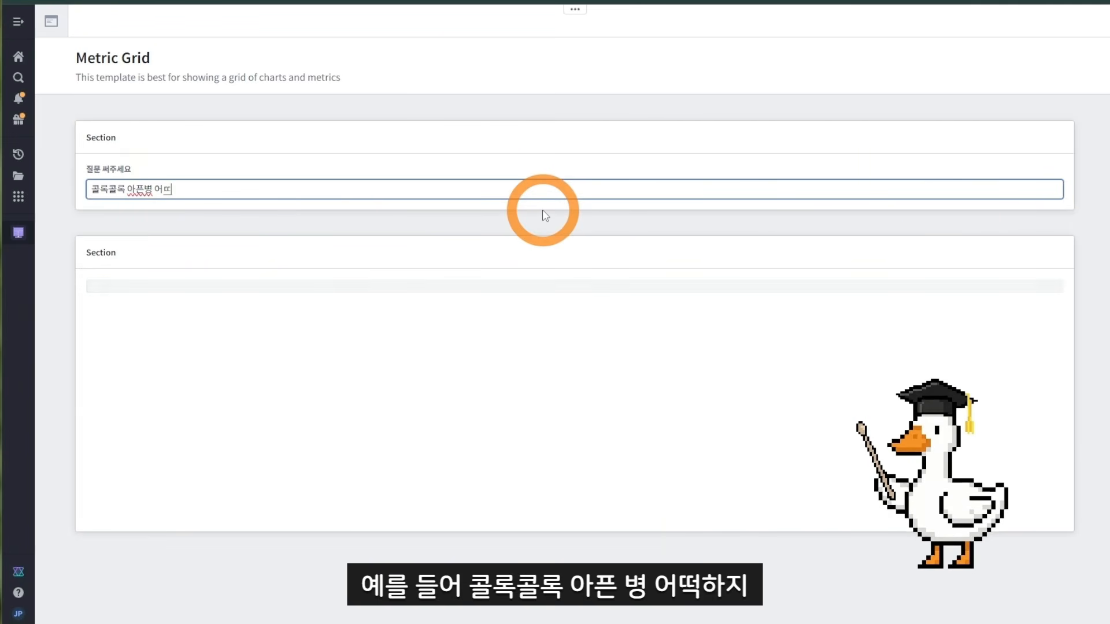
text(떡하지)
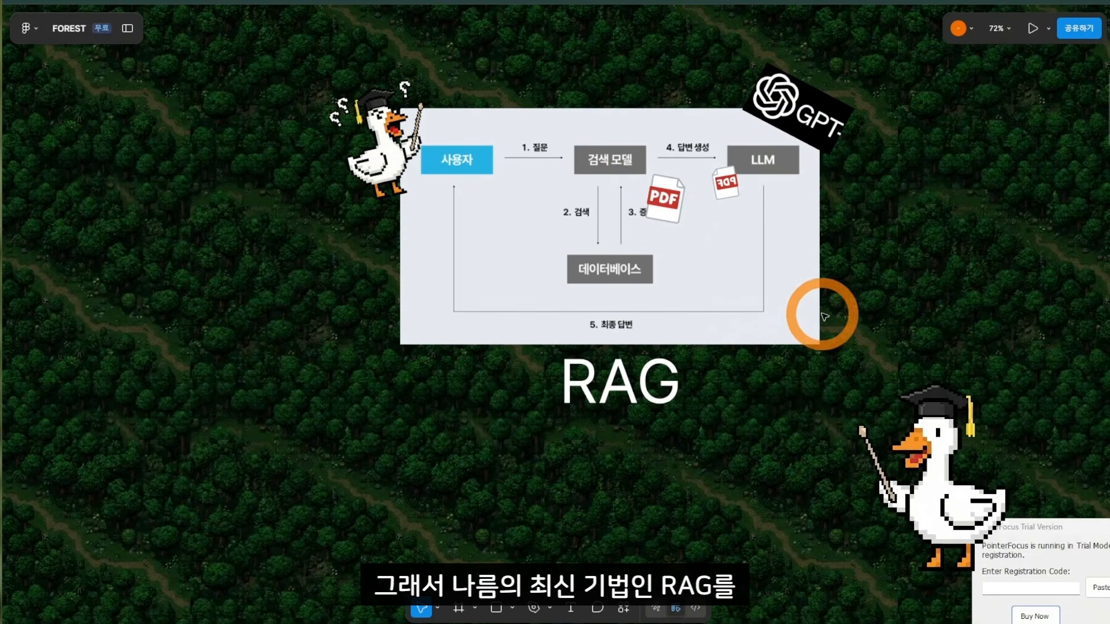
click(1105, 527)
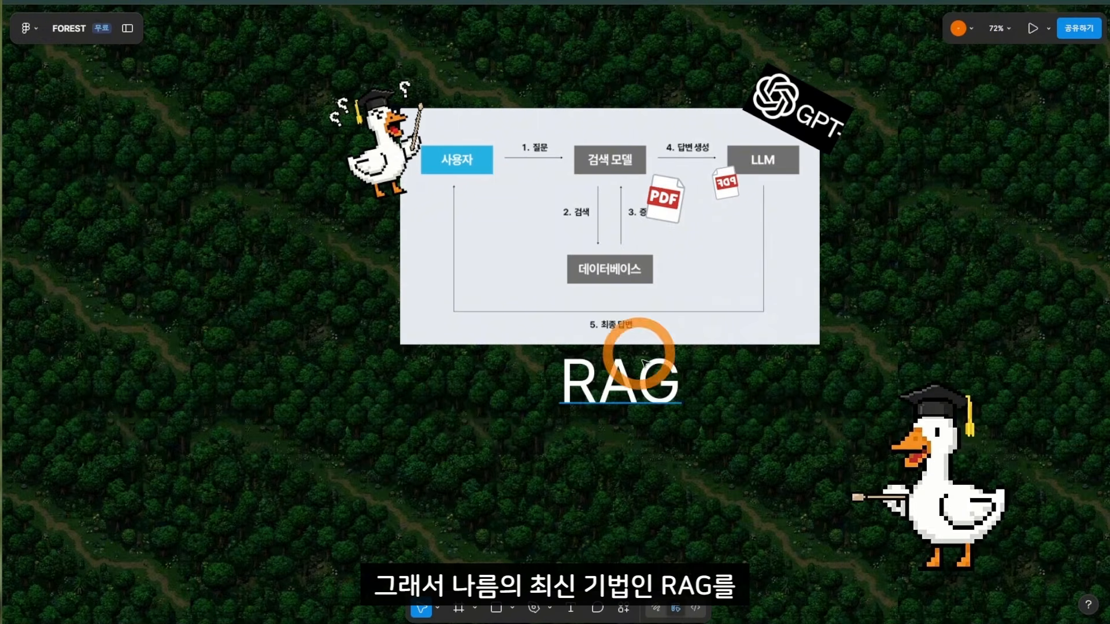
scroll(740, 420, down, 3)
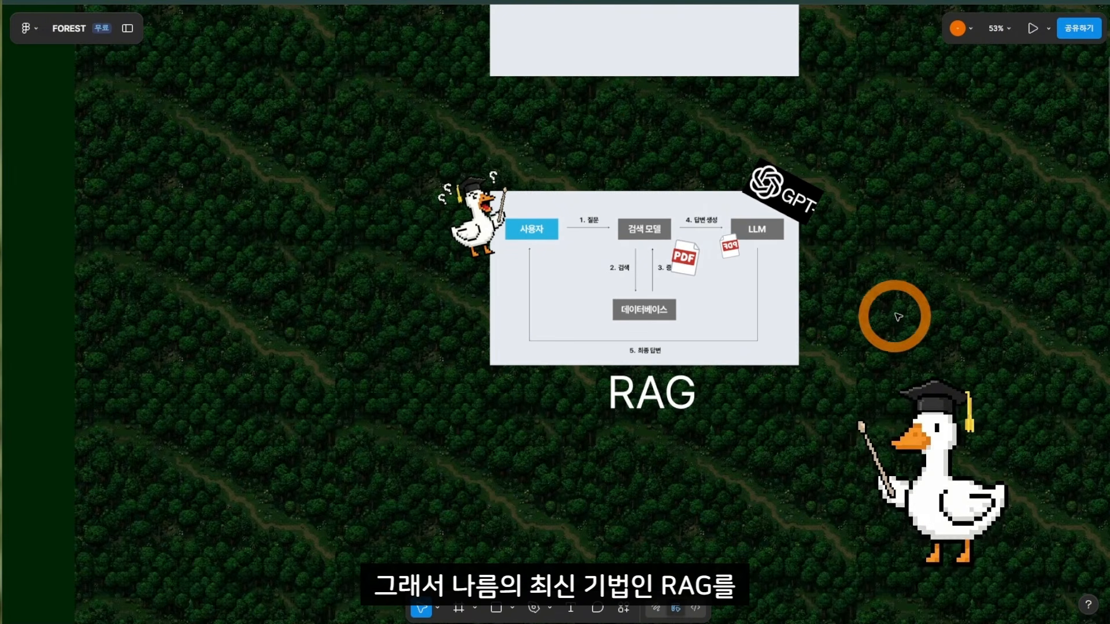
drag(894, 316, 632, 320)
drag(753, 386, 712, 148)
scroll(706, 315, down, 1)
drag(700, 306, 587, 13)
drag(759, 520, 1075, 384)
drag(946, 451, 513, 241)
drag(605, 211, 663, 46)
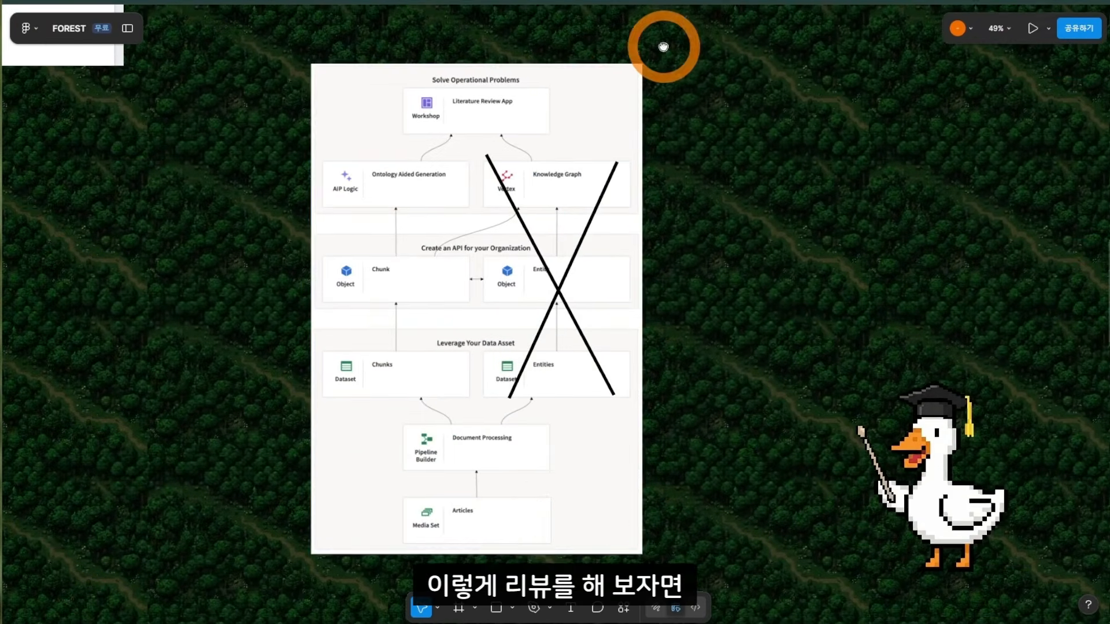
scroll(535, 525, up, 4)
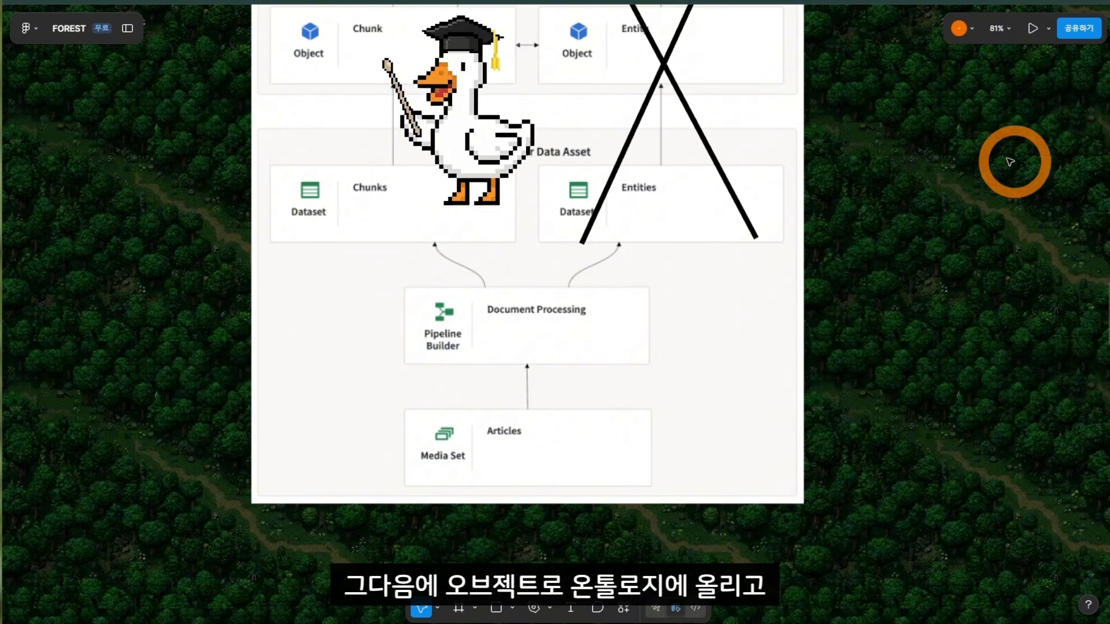
scroll(1010, 162, up, 10)
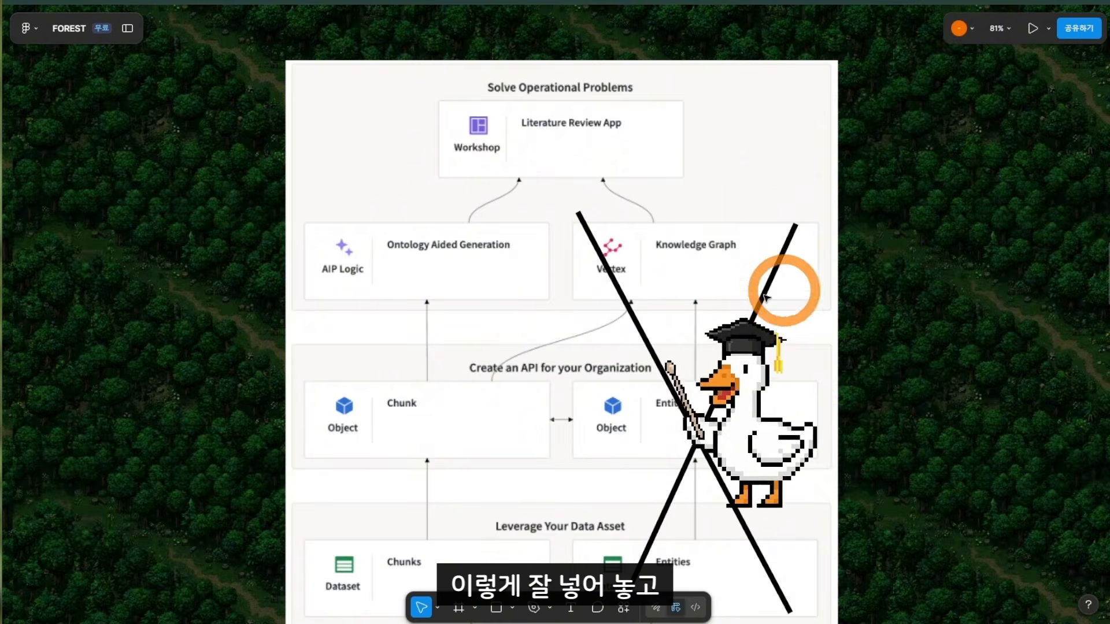
drag(718, 290, 734, 12)
drag(762, 321, 617, 257)
scroll(616, 257, down, 2)
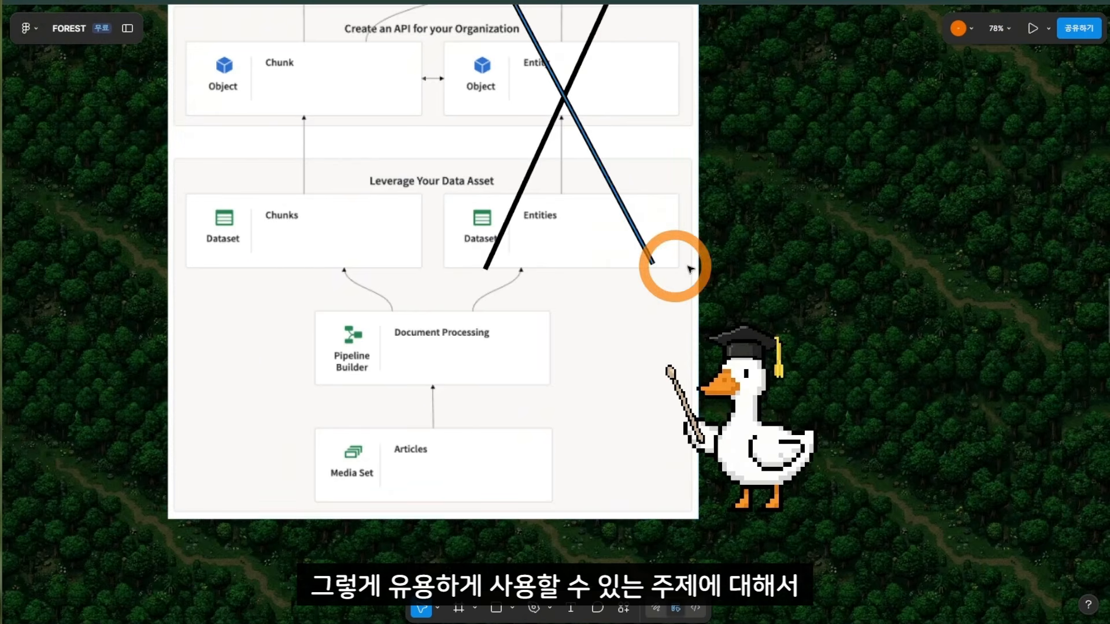
click(882, 281)
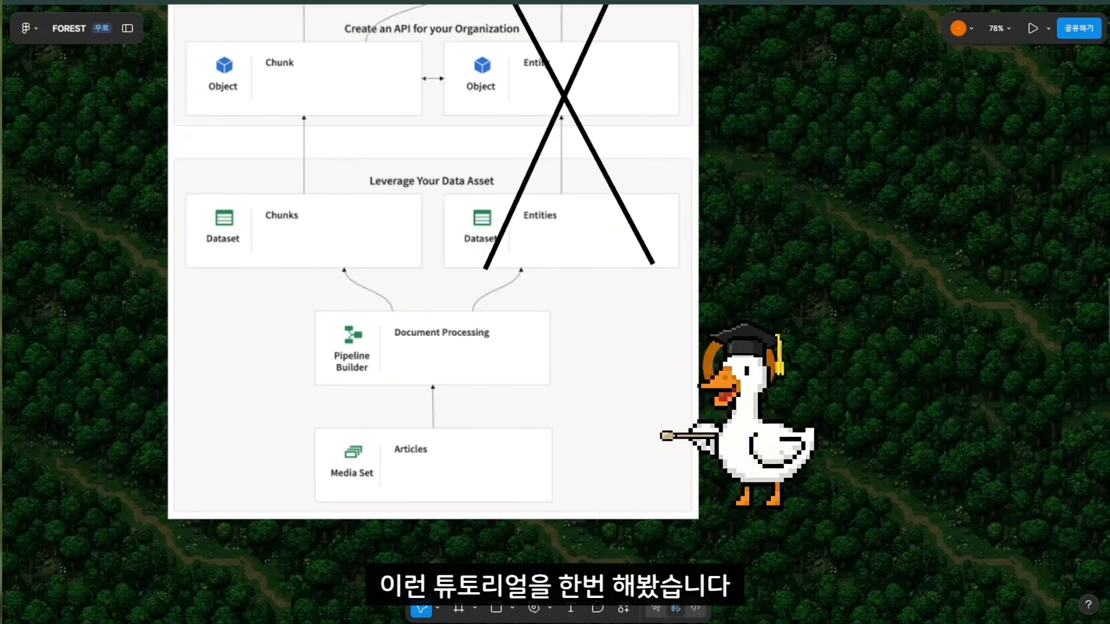
drag(794, 378, 916, 387)
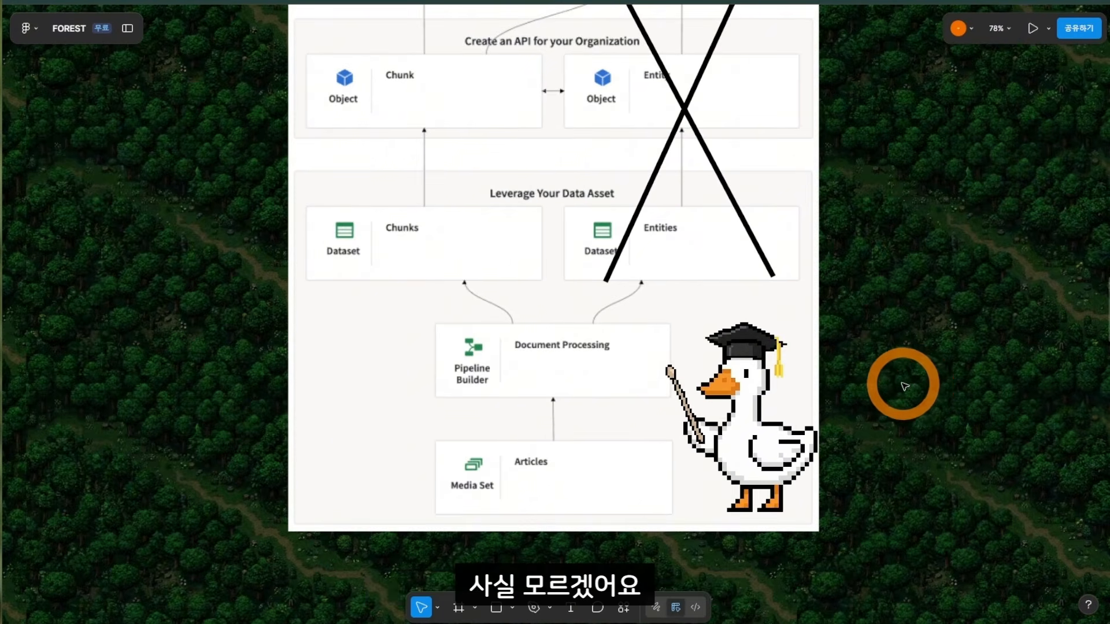
scroll(905, 386, down, 5)
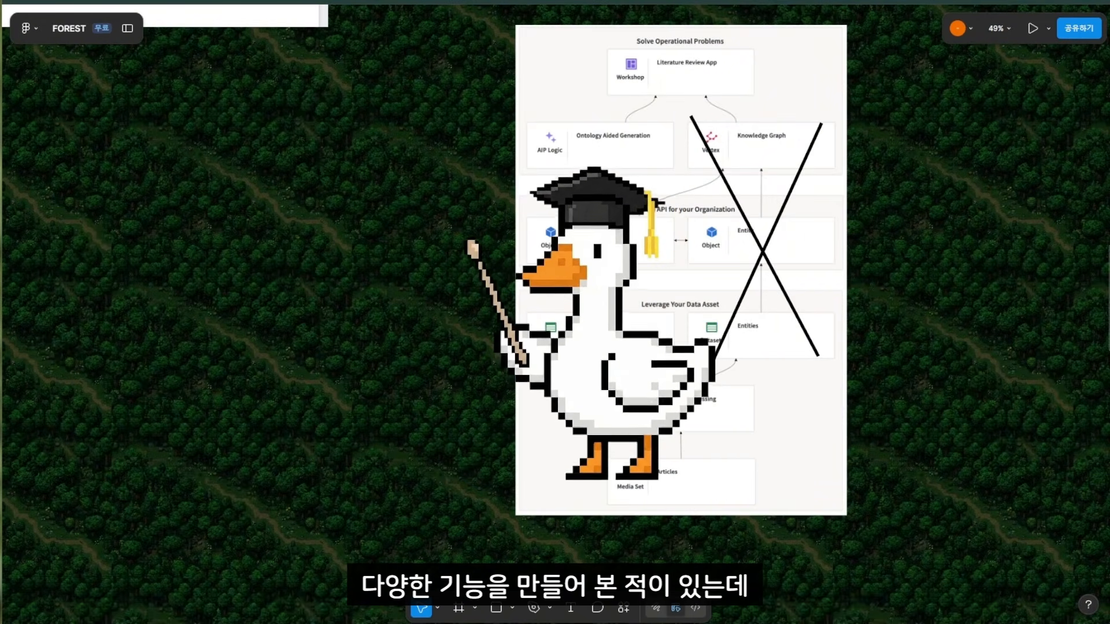
drag(913, 396, 451, 432)
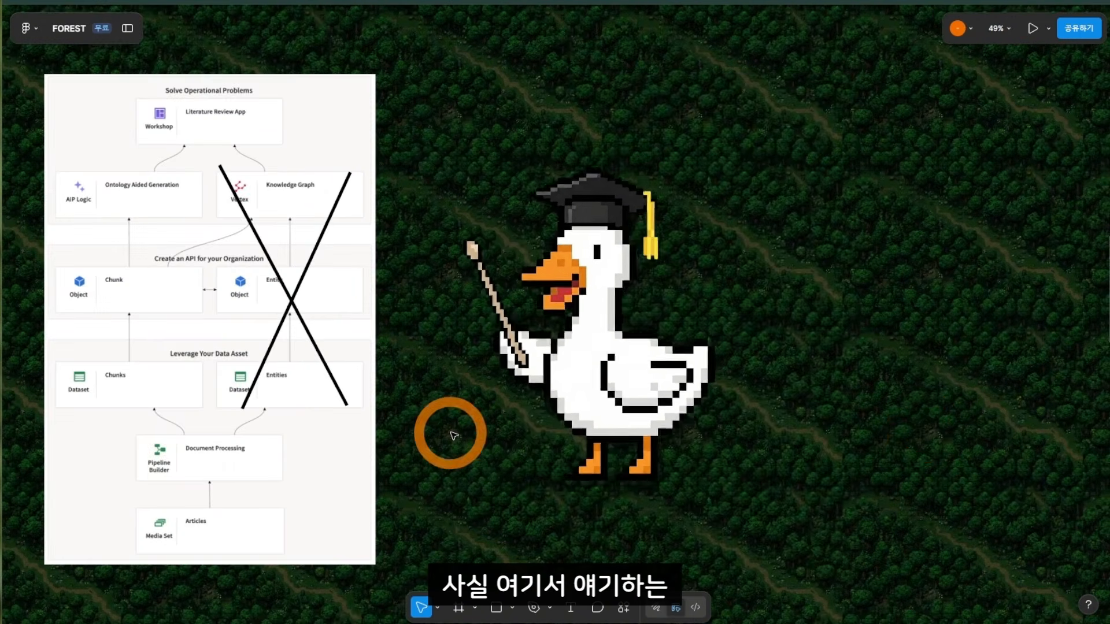
drag(572, 347, 650, 347)
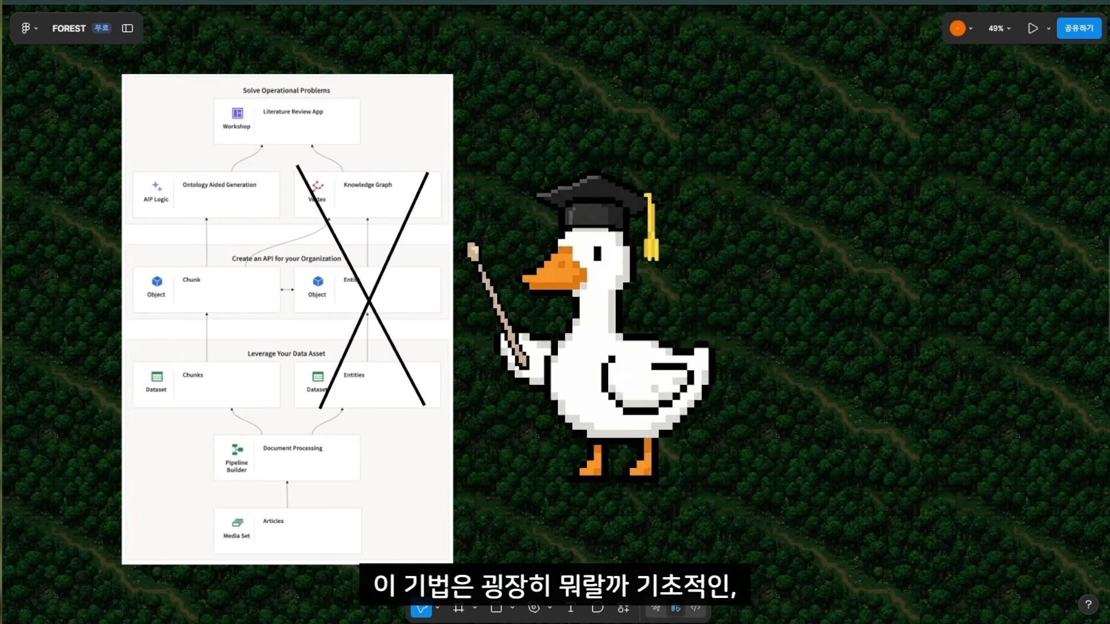
ctrl+scroll(821, 347, down, 3)
ctrl+scroll(797, 357, down, 1)
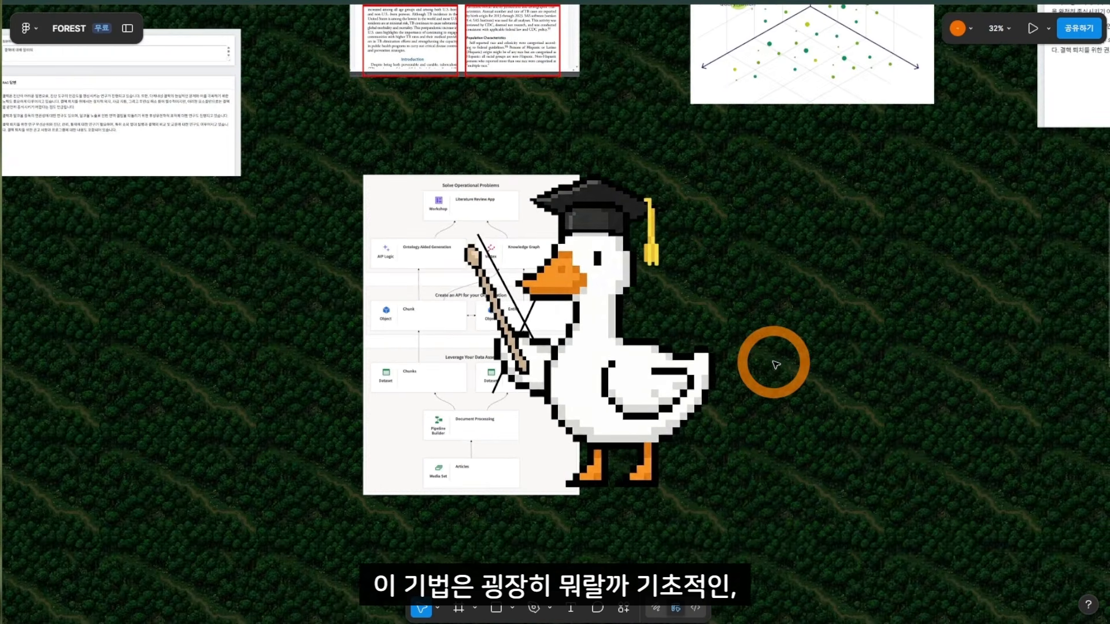
drag(807, 337, 738, 286)
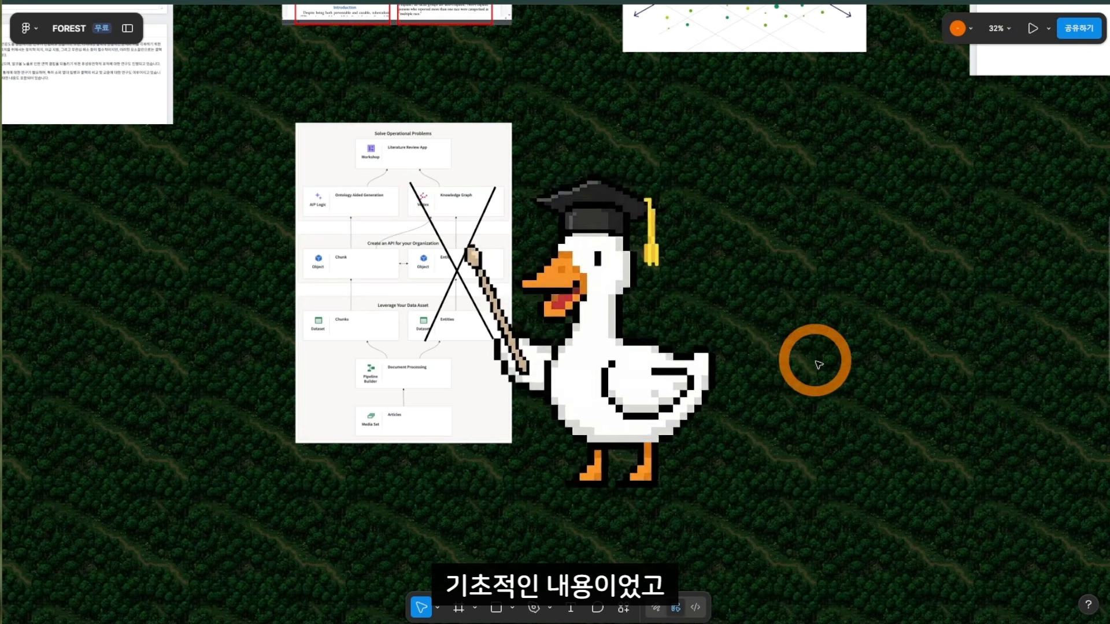